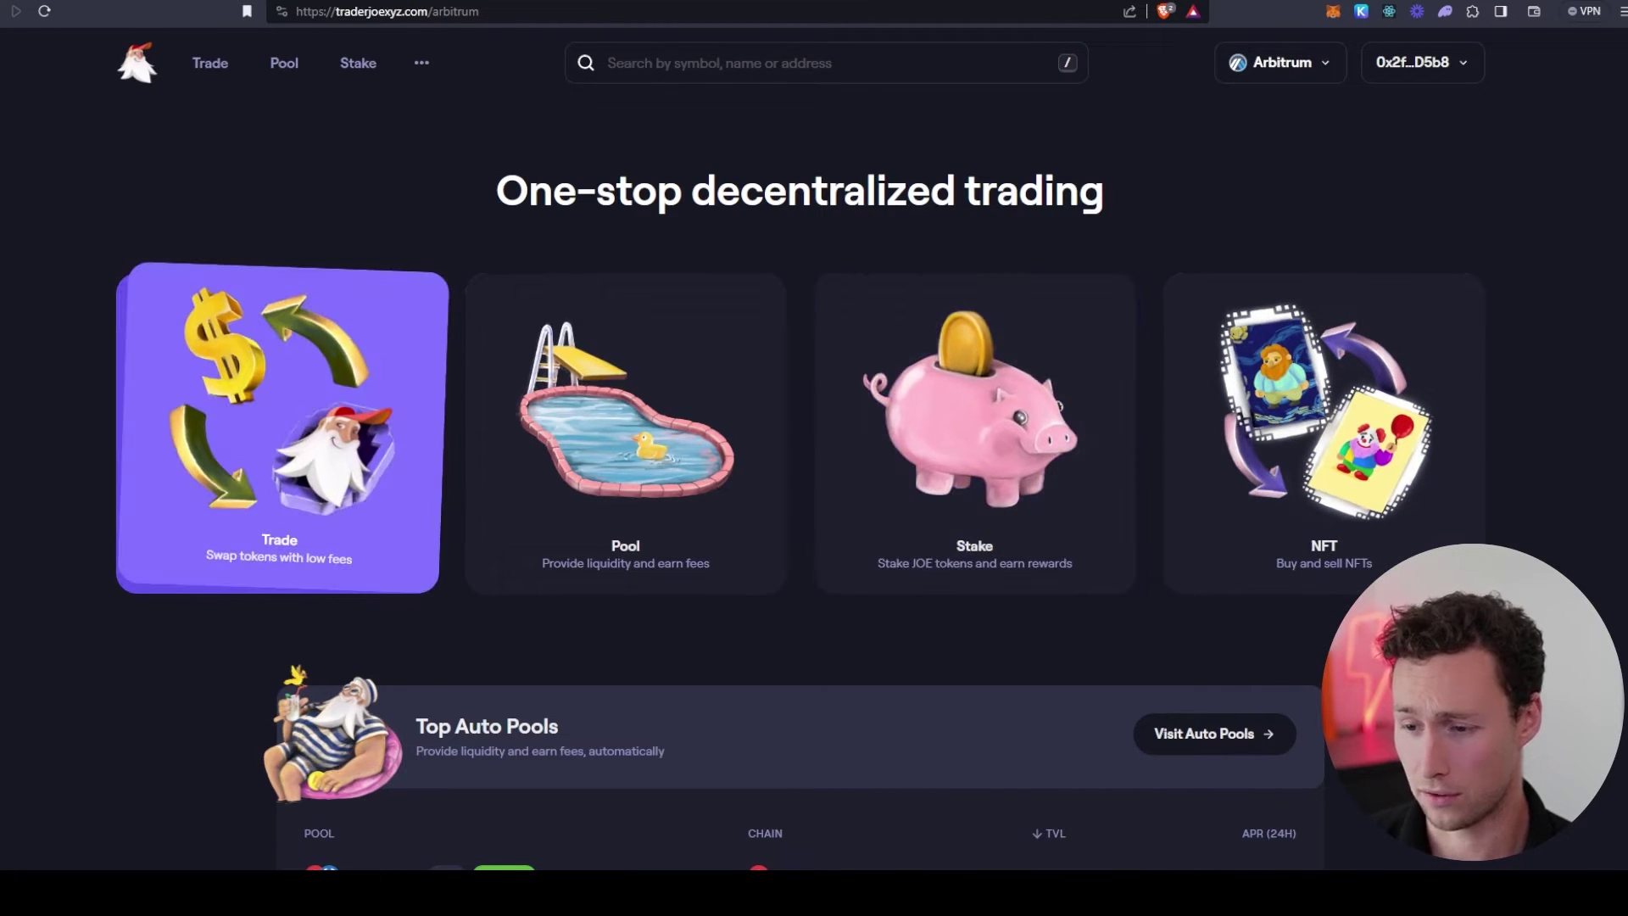
# Step: Check the supported networks list without switching, then scroll through the JOE page
pyautogui.scroll(-1, 814, 501)
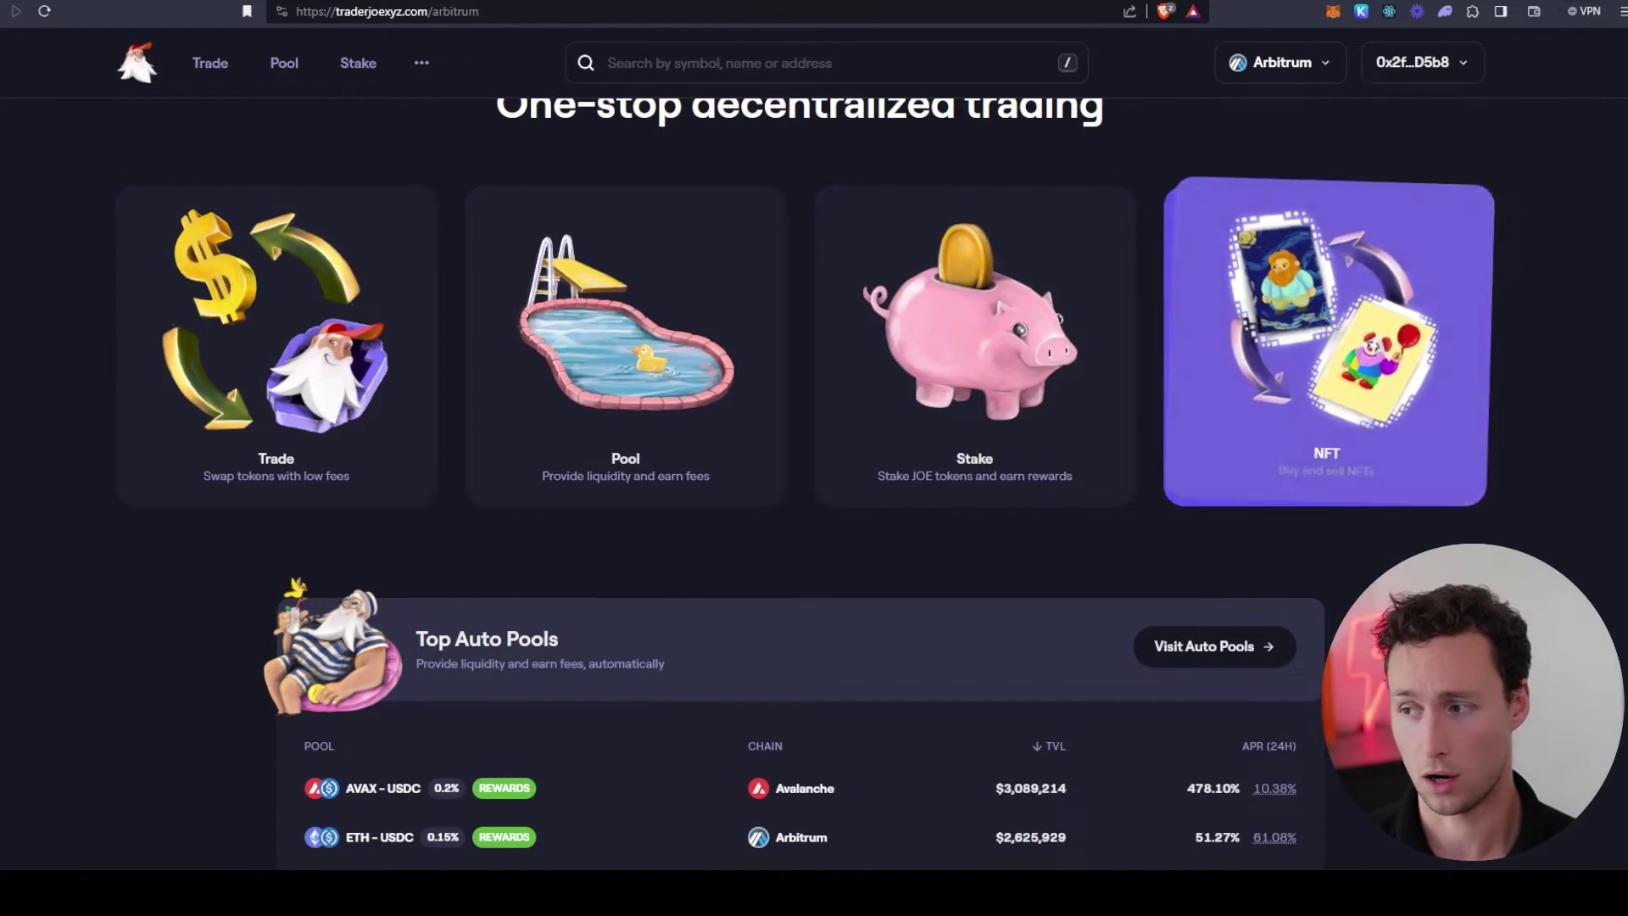
pyautogui.click(1297, 58)
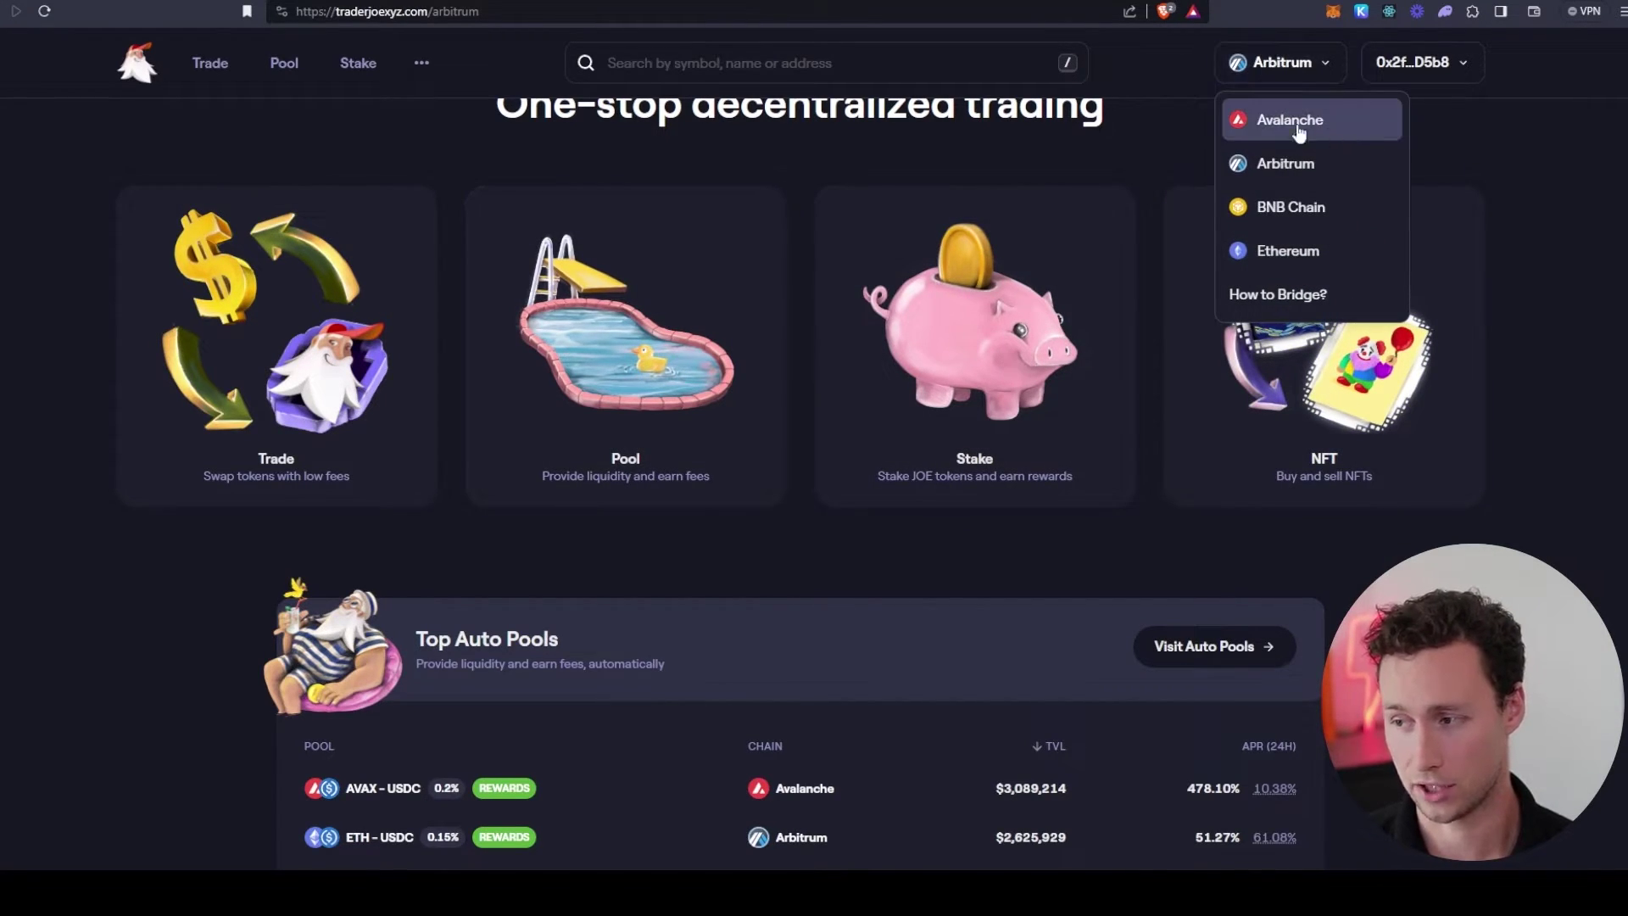
pyautogui.click(1096, 140)
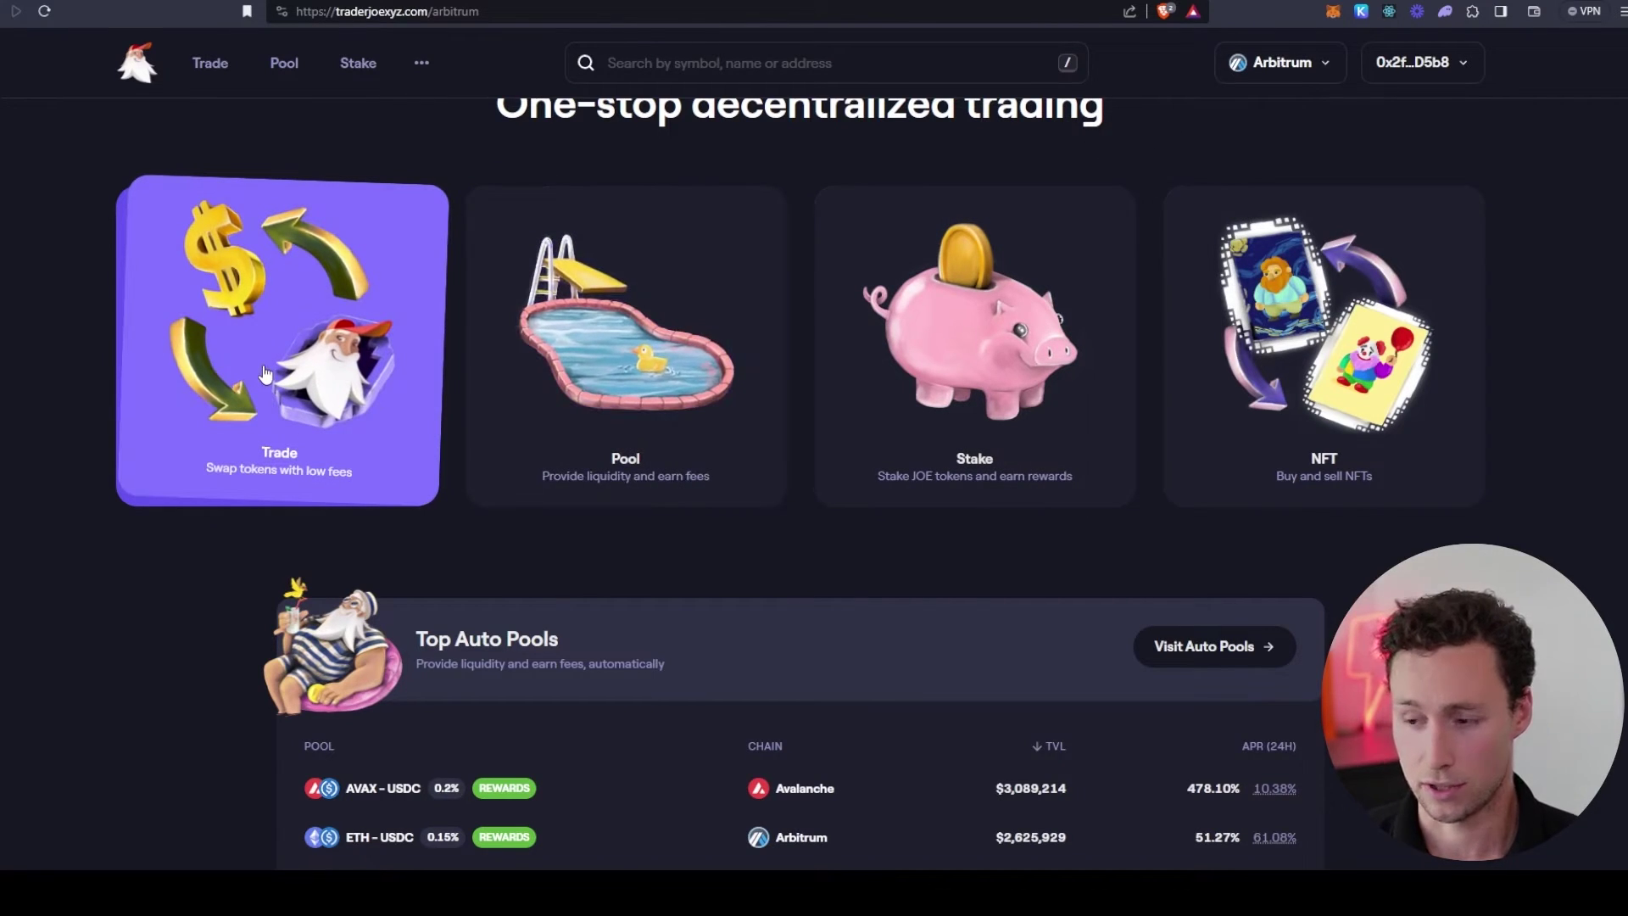
pyautogui.scroll(-1, 625, 397)
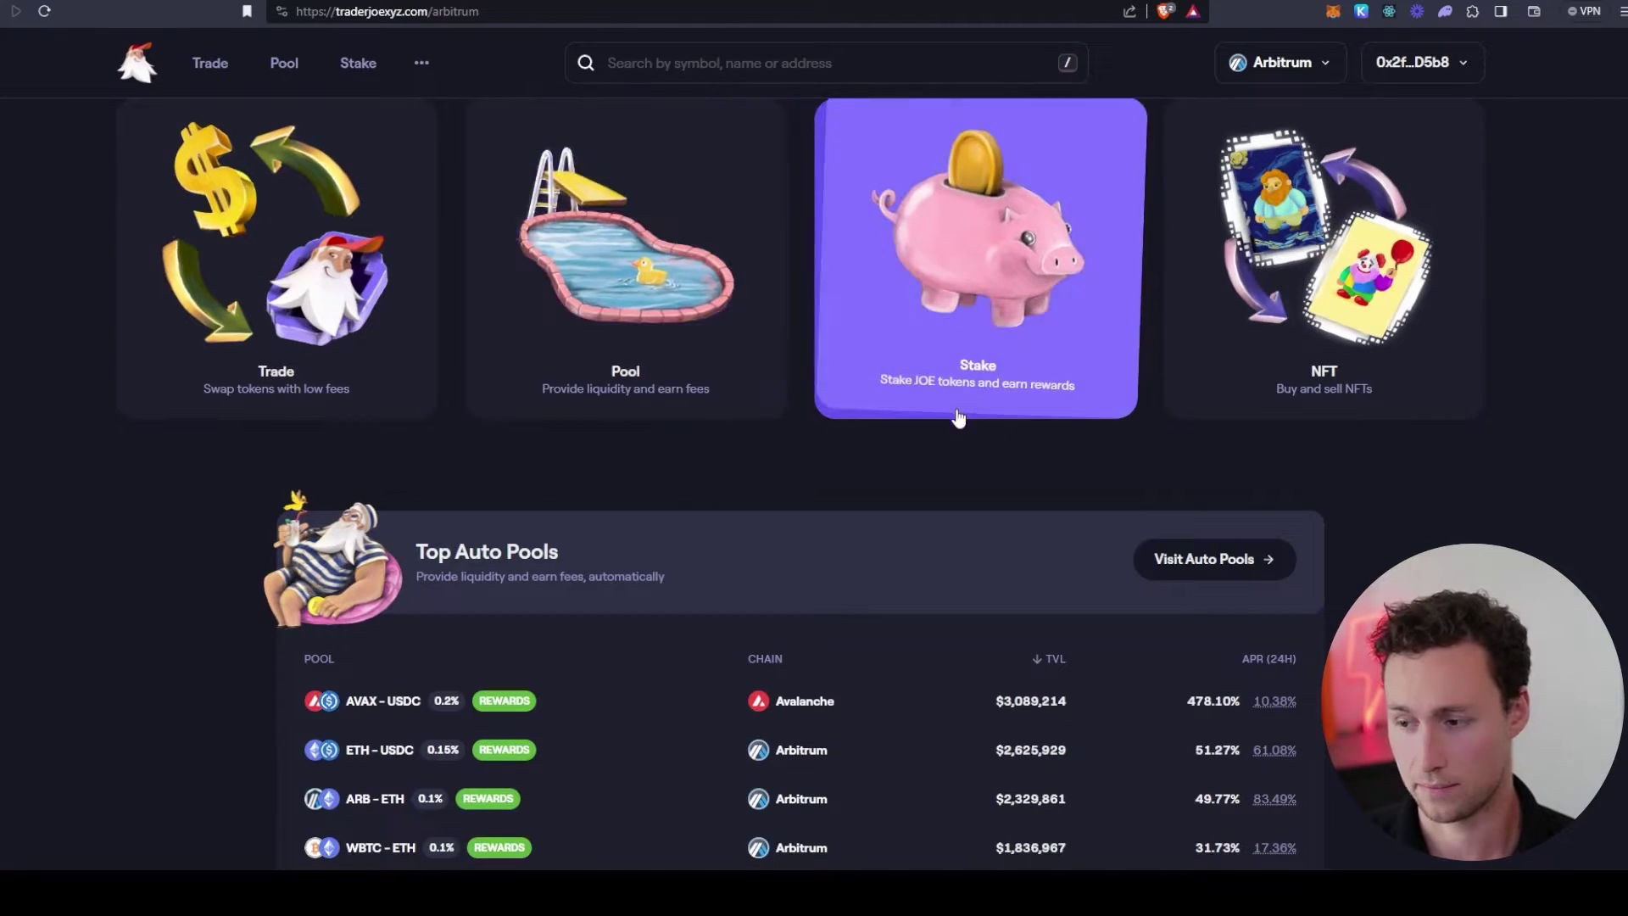
pyautogui.scroll(-1, 1075, 328)
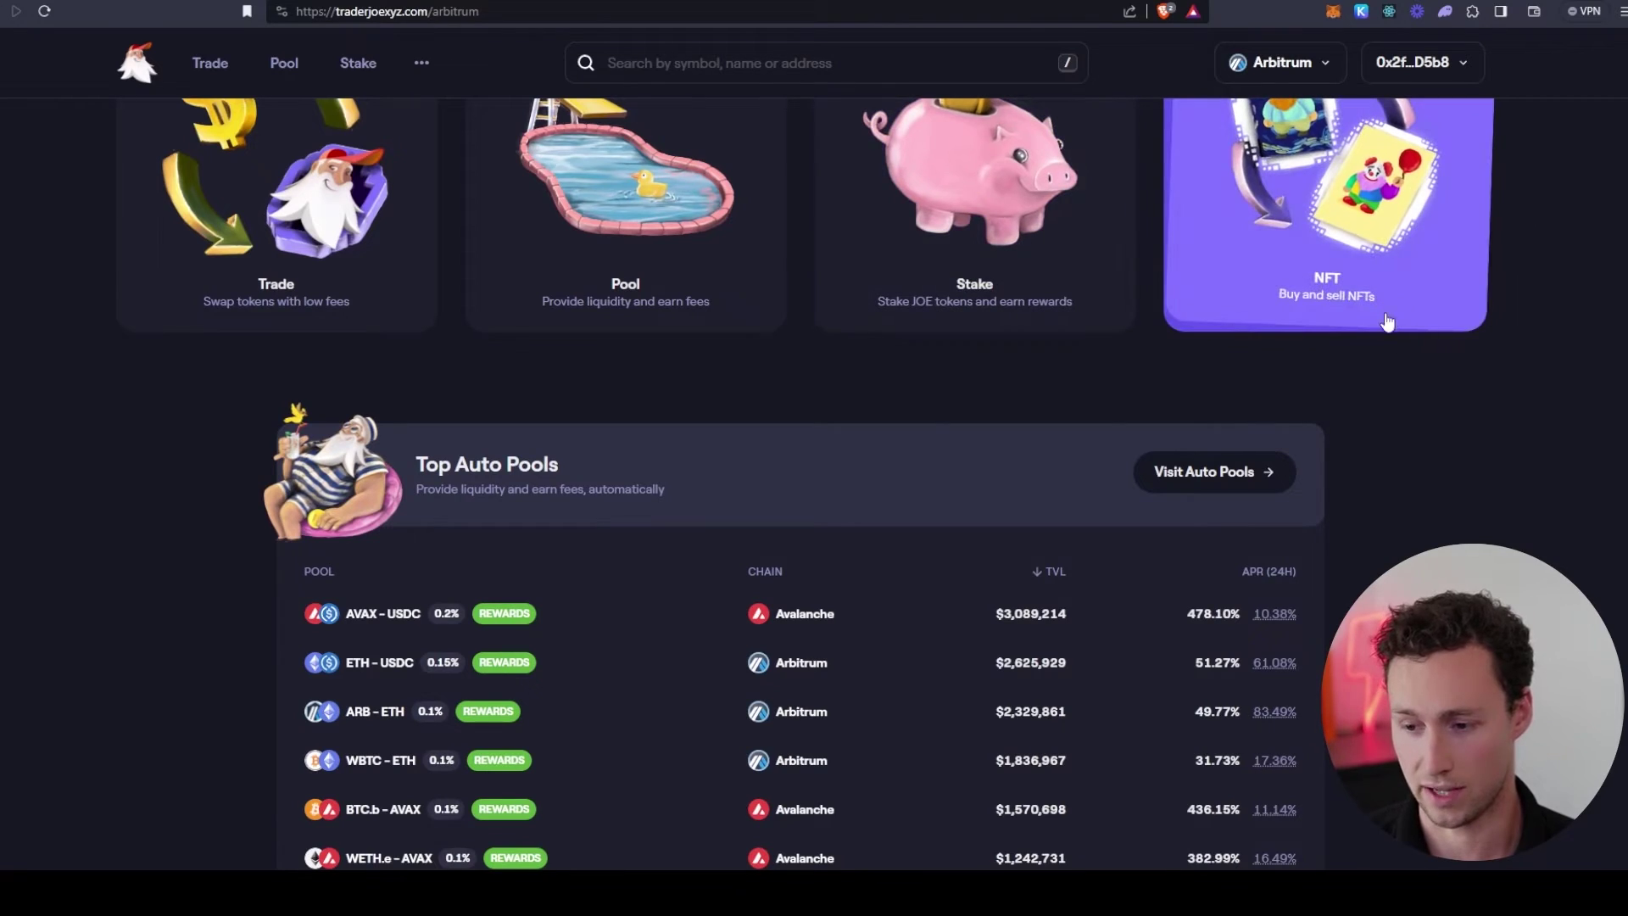
pyautogui.scroll(-2, 1243, 407)
pyautogui.scroll(-1, 479, 542)
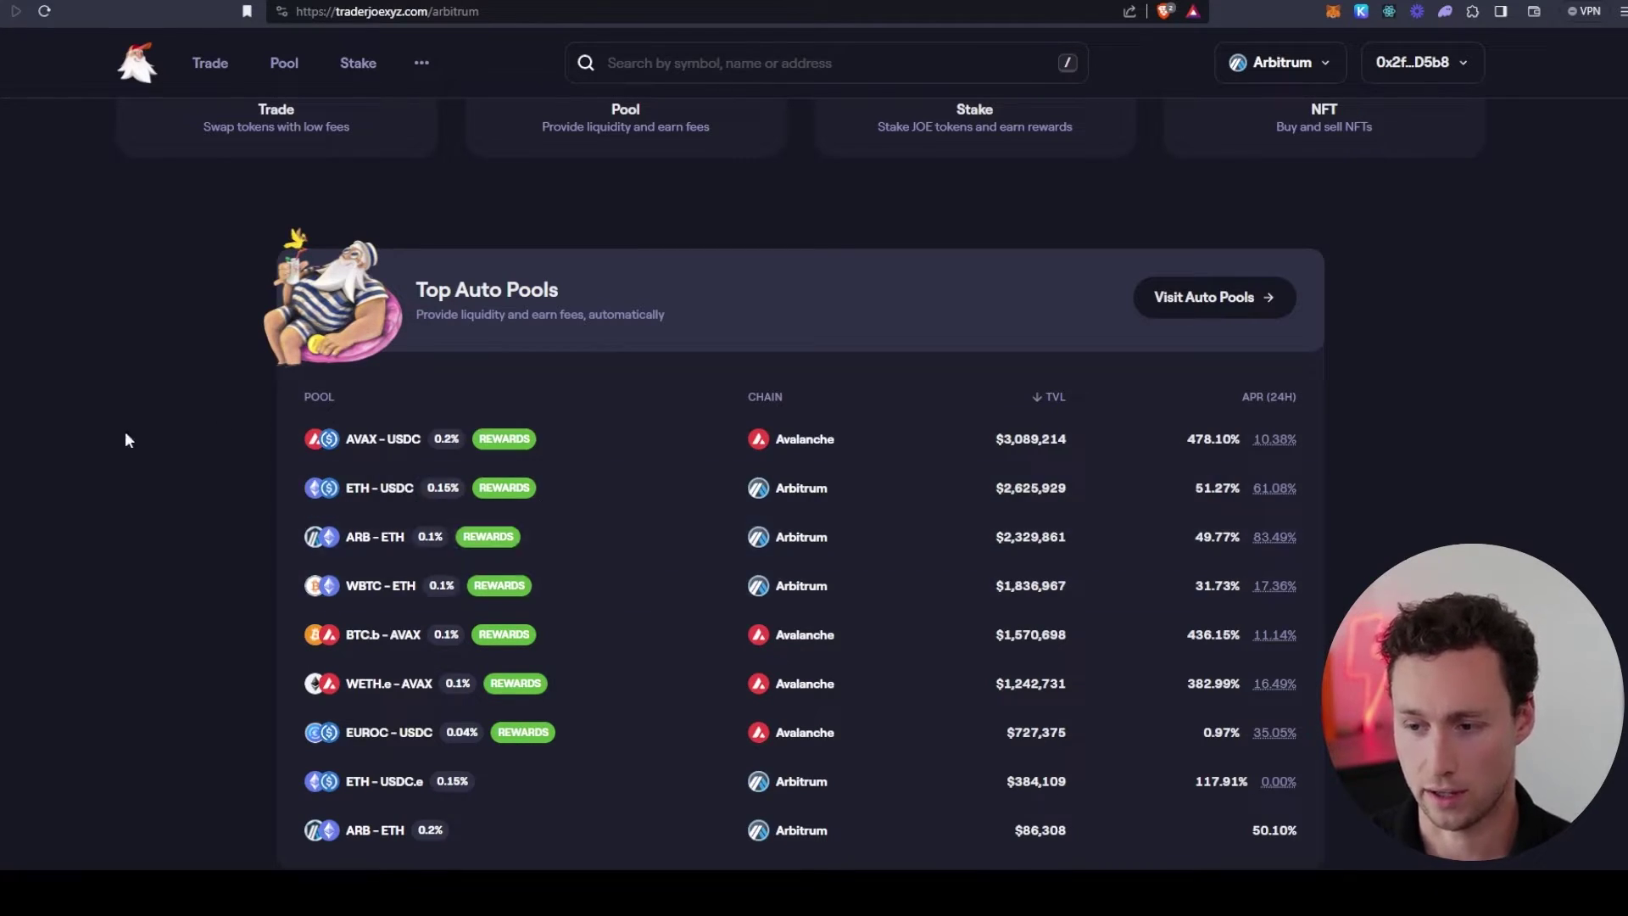
pyautogui.scroll(2, 198, 415)
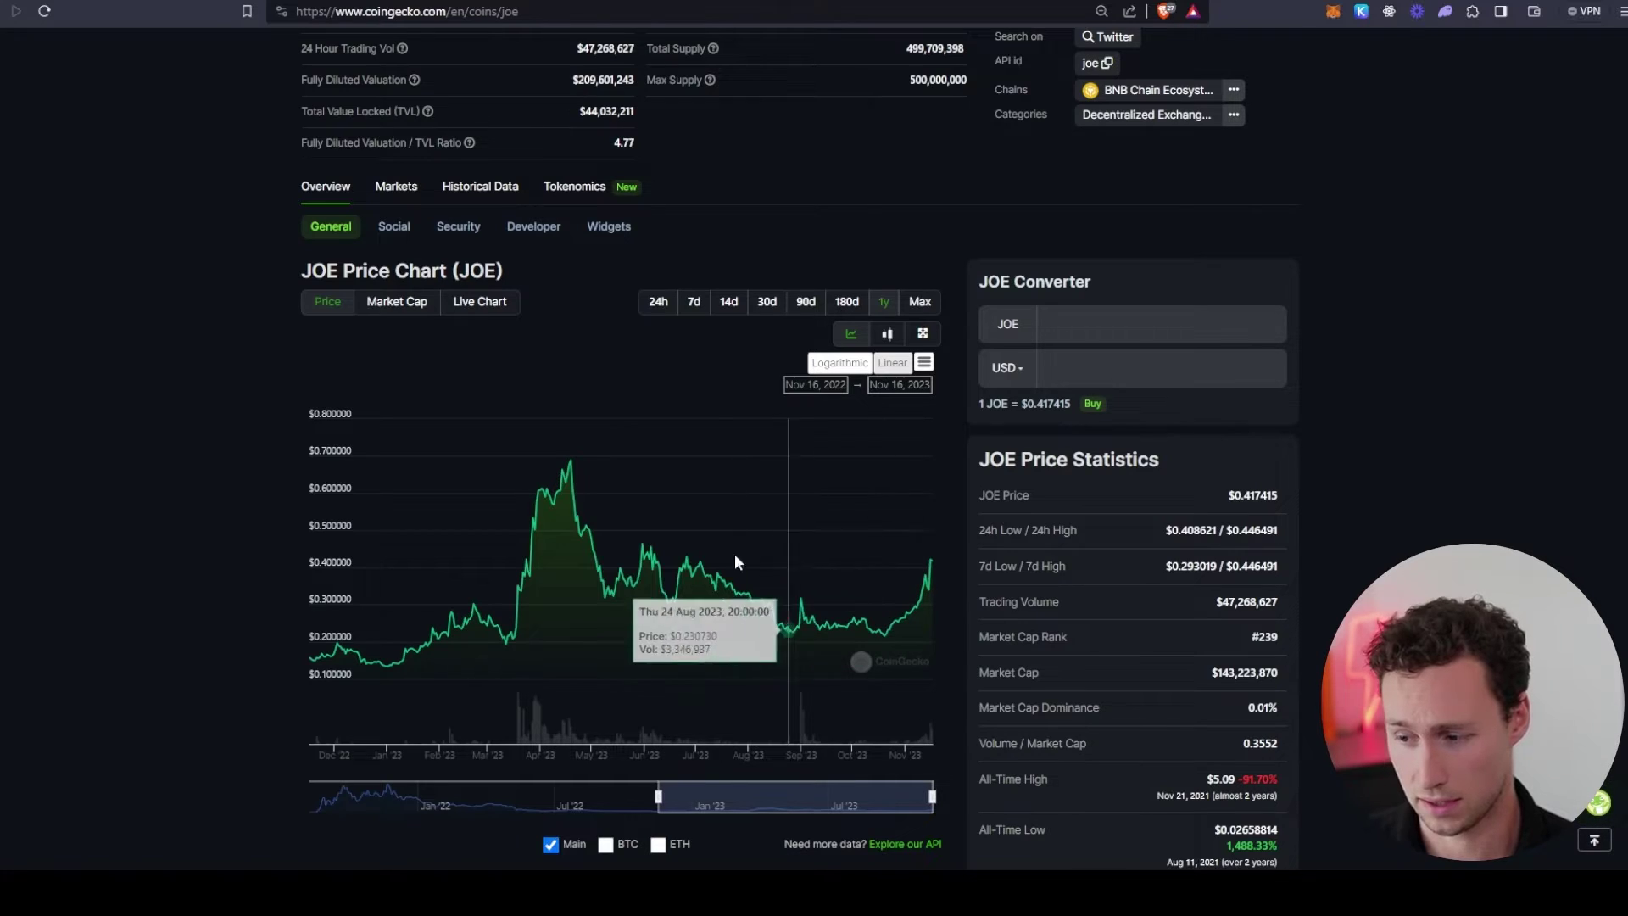
# Step: Zoom the JOE price chart, then show the last 90 days of JOE price
pyautogui.moveTo(665, 541); pyautogui.dragTo(954, 554)
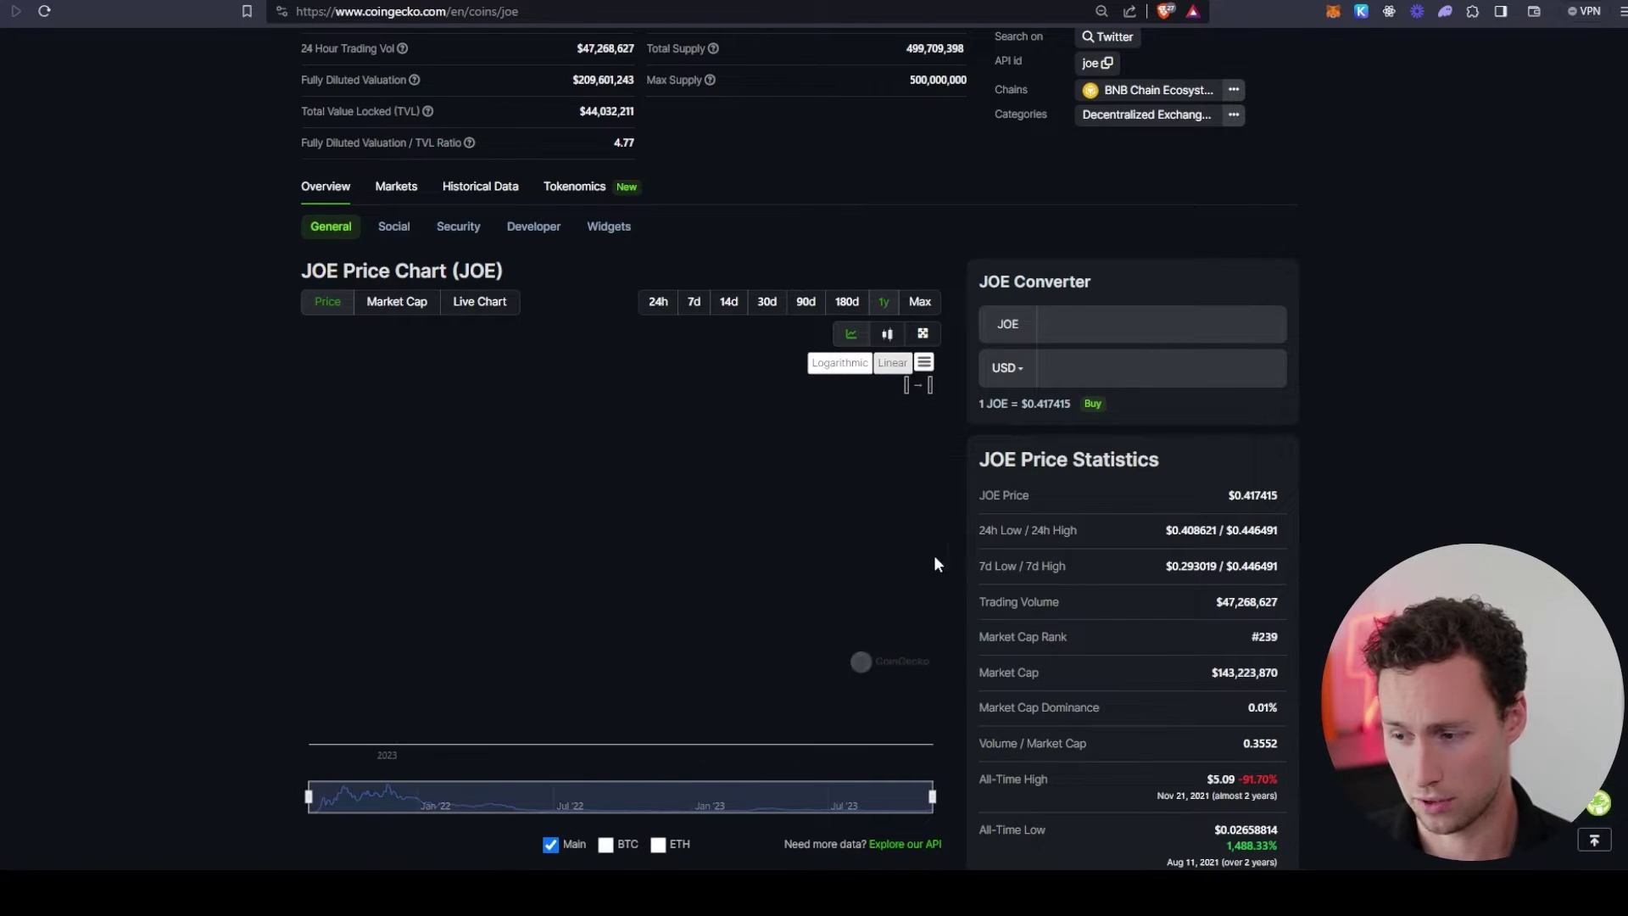
pyautogui.scroll(-1, 93, 520)
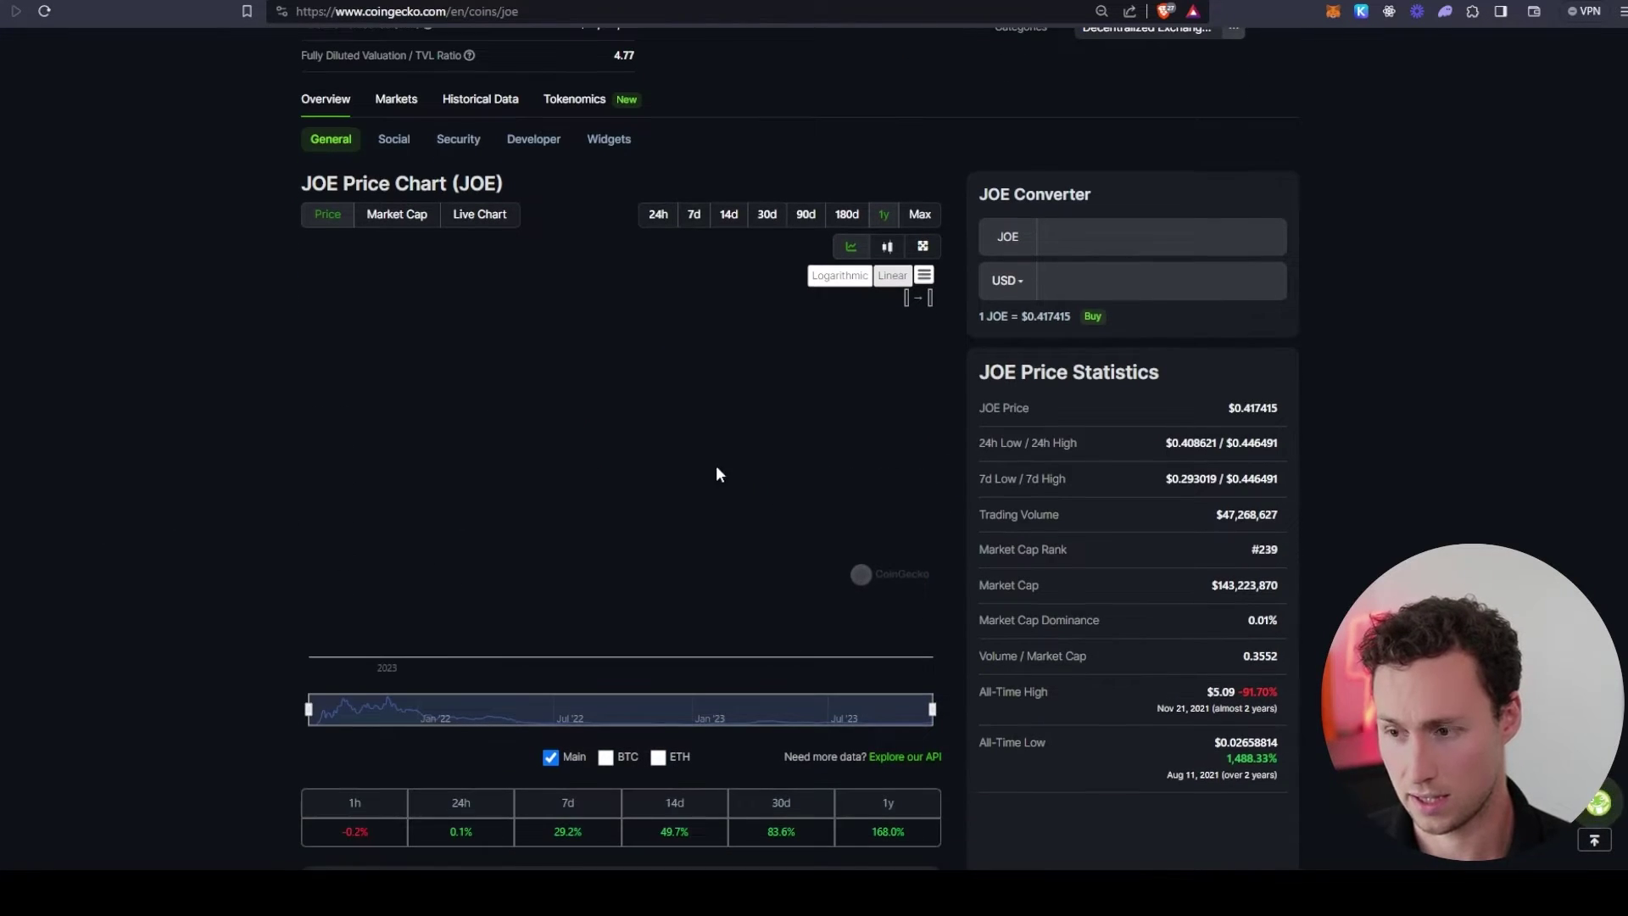
pyautogui.click(805, 214)
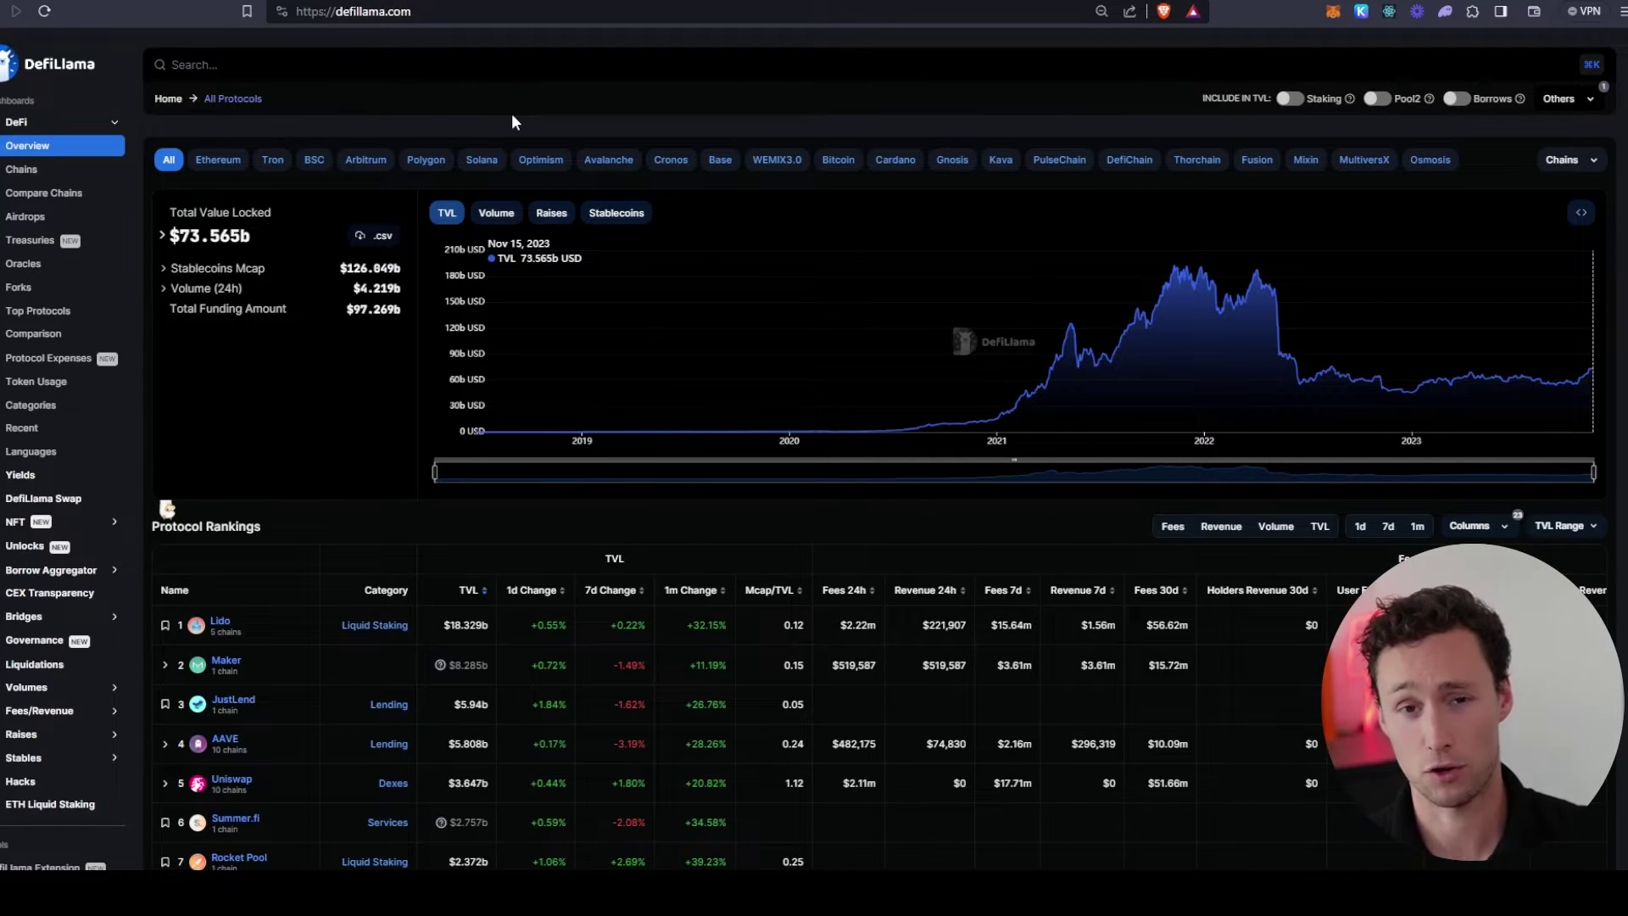
# Step: Search 'trader jo' and open the Trader Joe protocol page
pyautogui.click(440, 79)
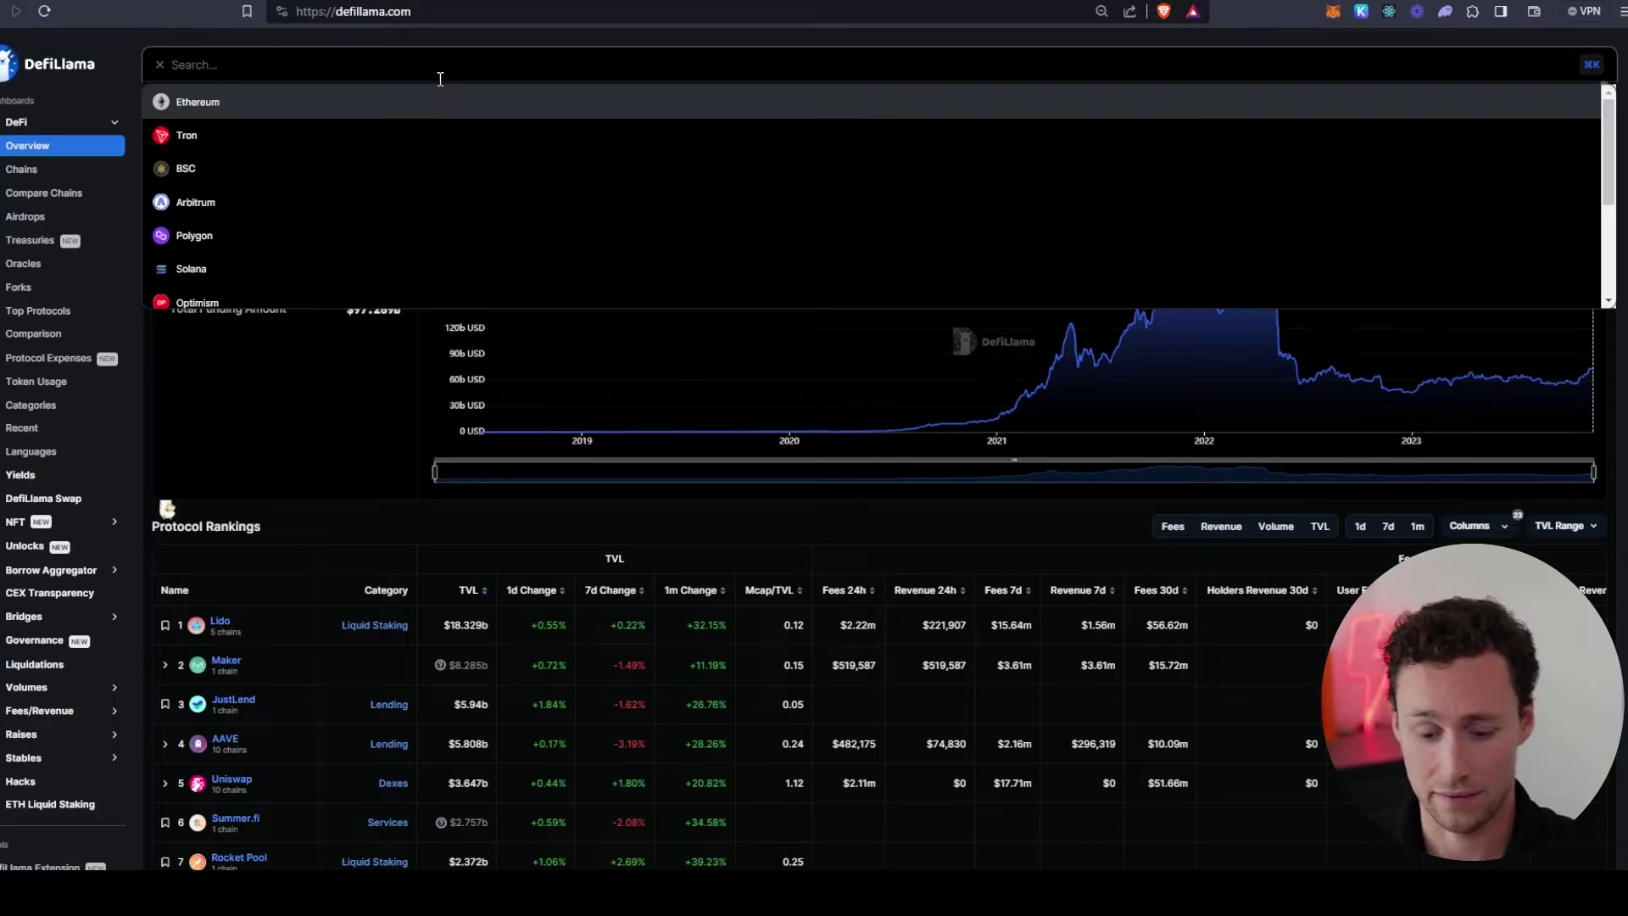
pyautogui.write('trader jo')
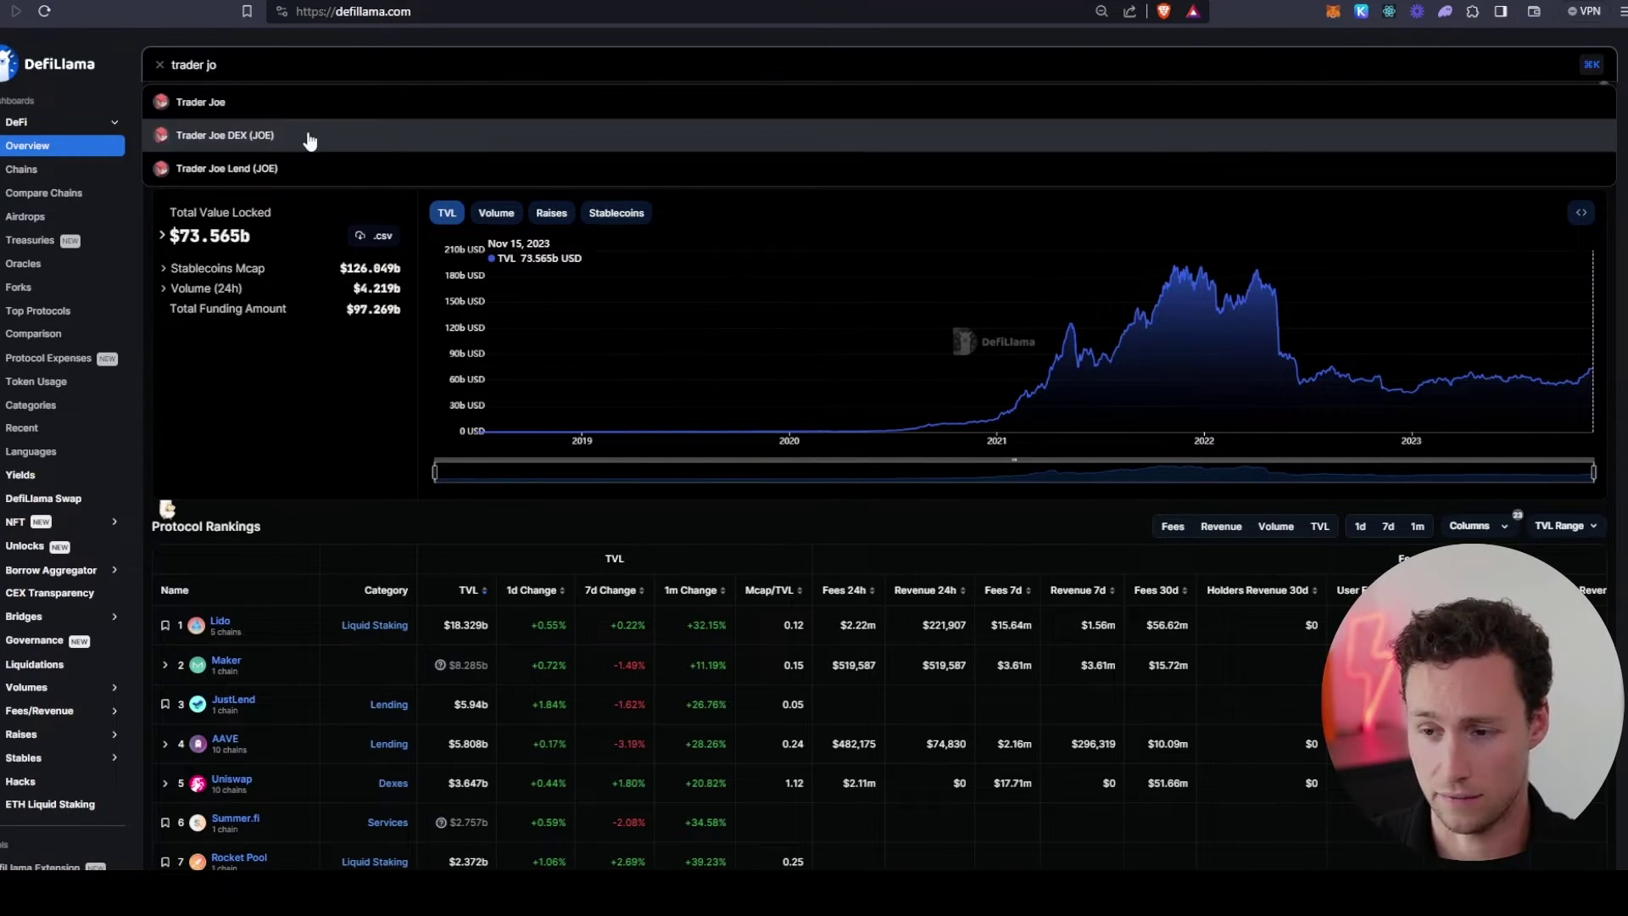
pyautogui.click(222, 109)
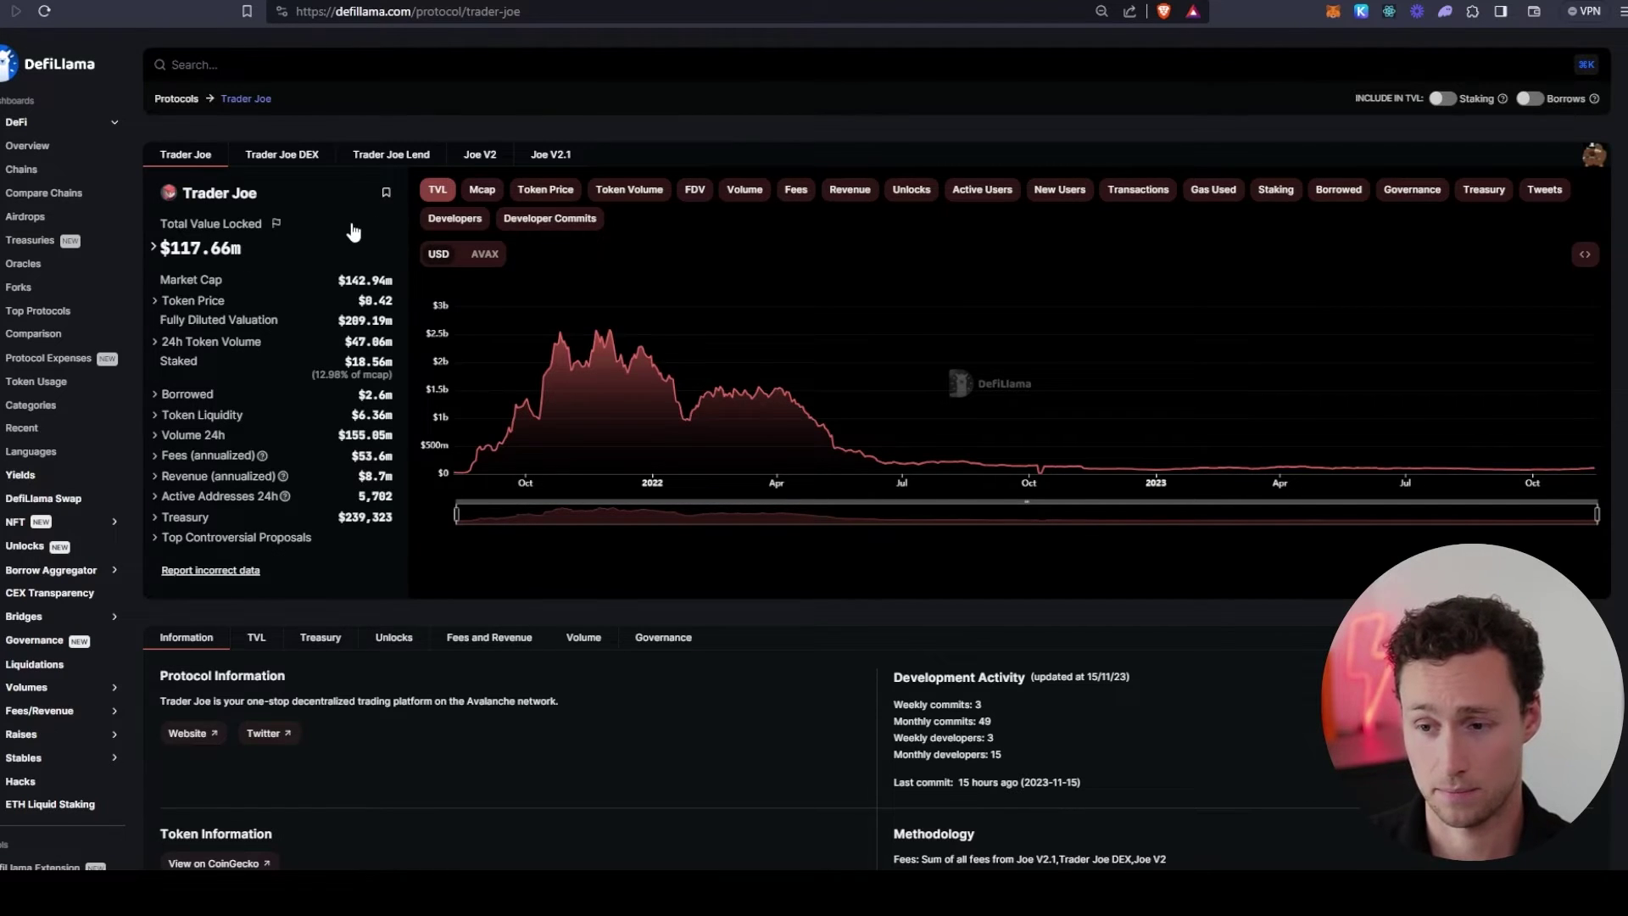
# Step: Set the TVL chart range to roughly February through November 2023
pyautogui.moveTo(457, 514)
pyautogui.mouseDown()
pyautogui.moveTo(1283, 532)
pyautogui.moveTo(1319, 530)
pyautogui.moveTo(938, 499)
pyautogui.moveTo(1400, 490)
pyautogui.mouseUp()
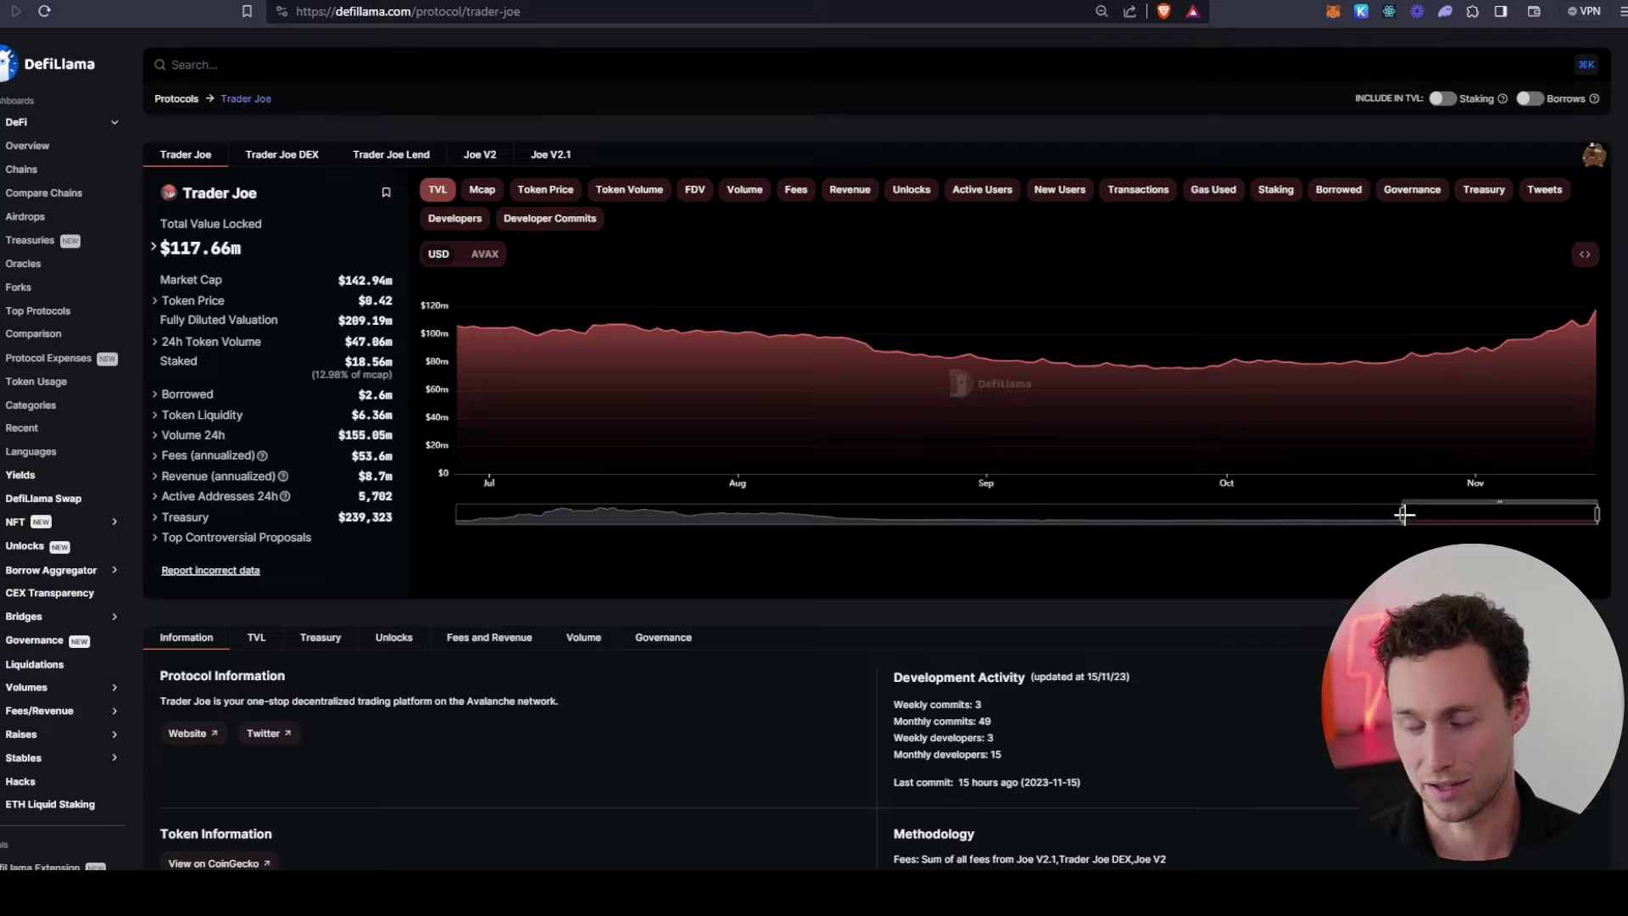
pyautogui.moveTo(1403, 513)
pyautogui.moveTo(1402, 513)
pyautogui.mouseDown()
pyautogui.moveTo(414, 512)
pyautogui.moveTo(1183, 512)
pyautogui.mouseUp()
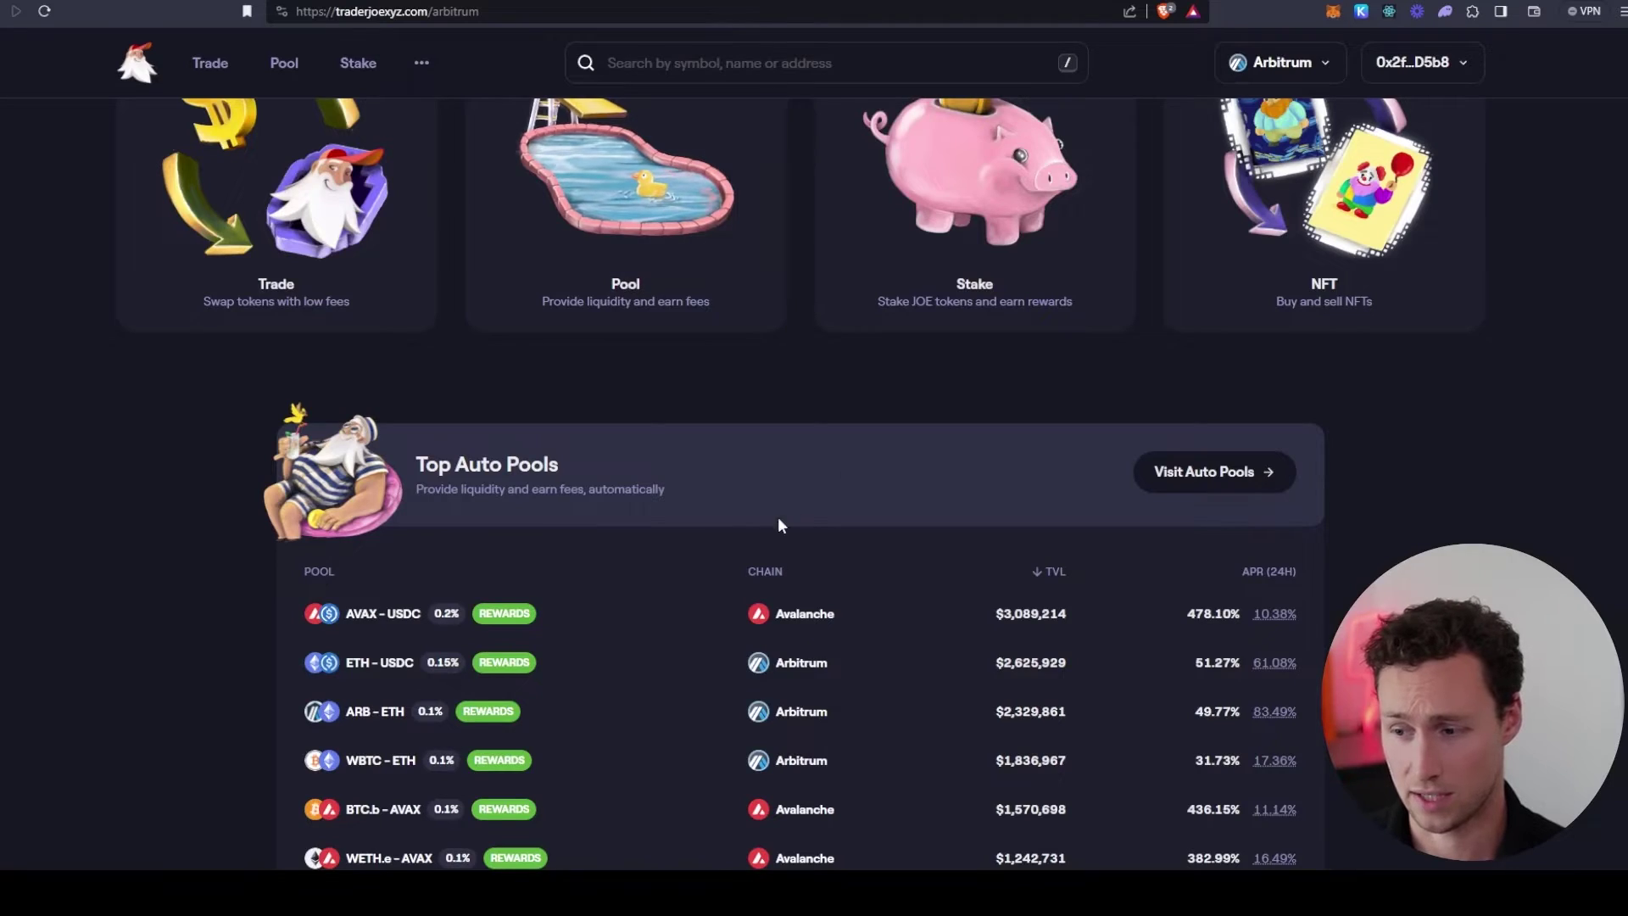
# Step: Chart Trader Joe's trading volume alone, trimming off the earliest months
pyautogui.scroll(-3, 778, 525)
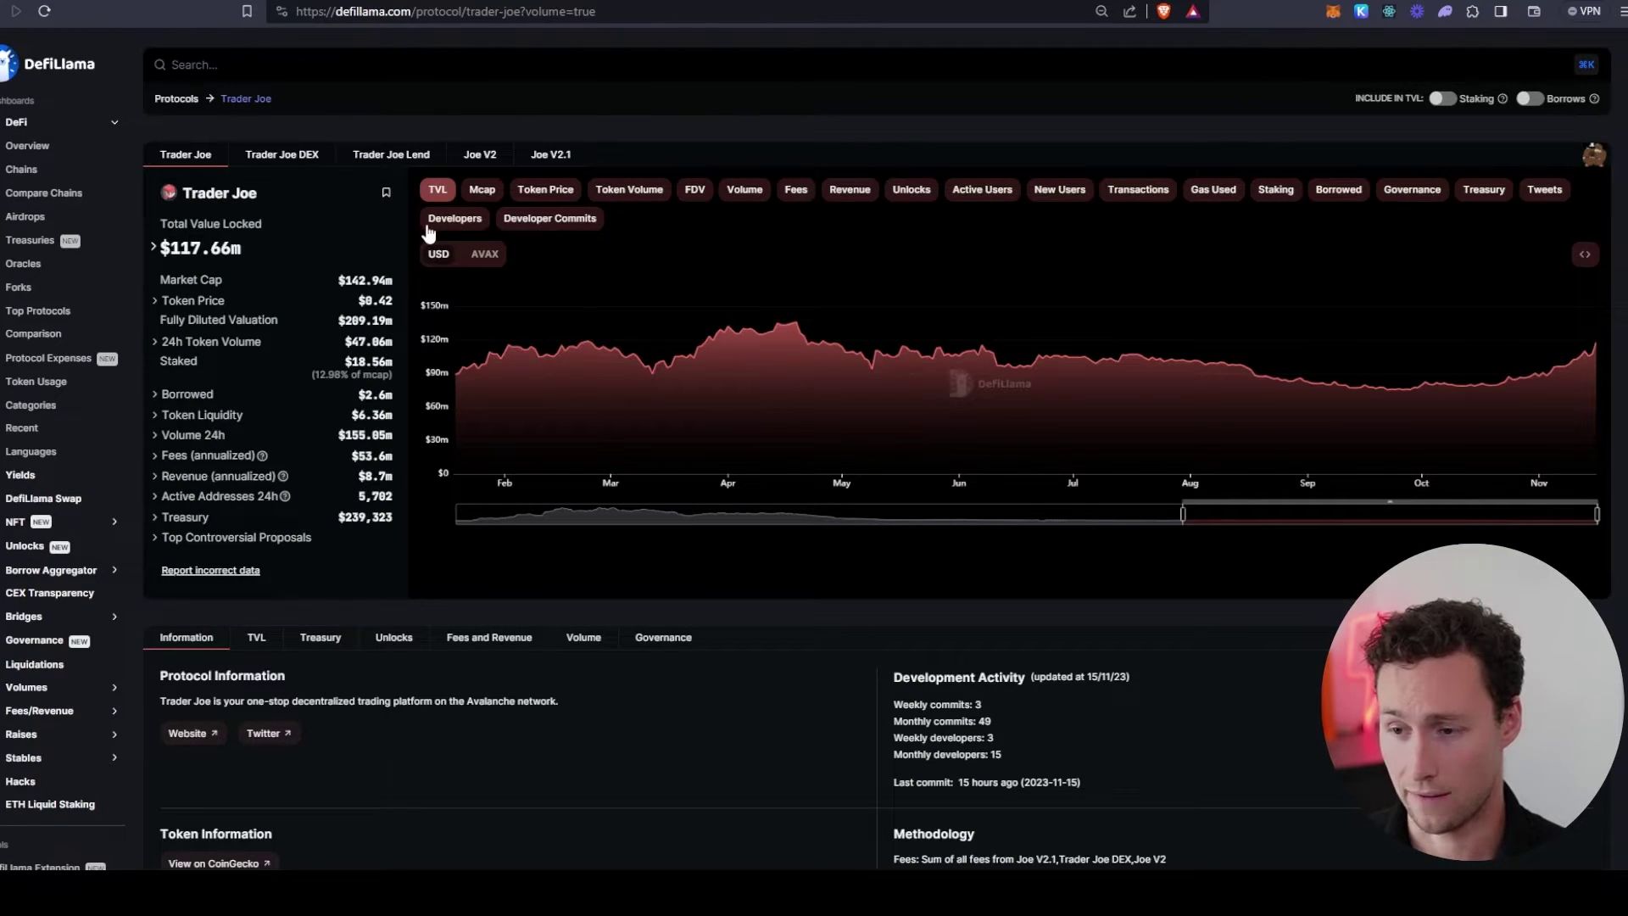
pyautogui.click(736, 196)
pyautogui.click(437, 189)
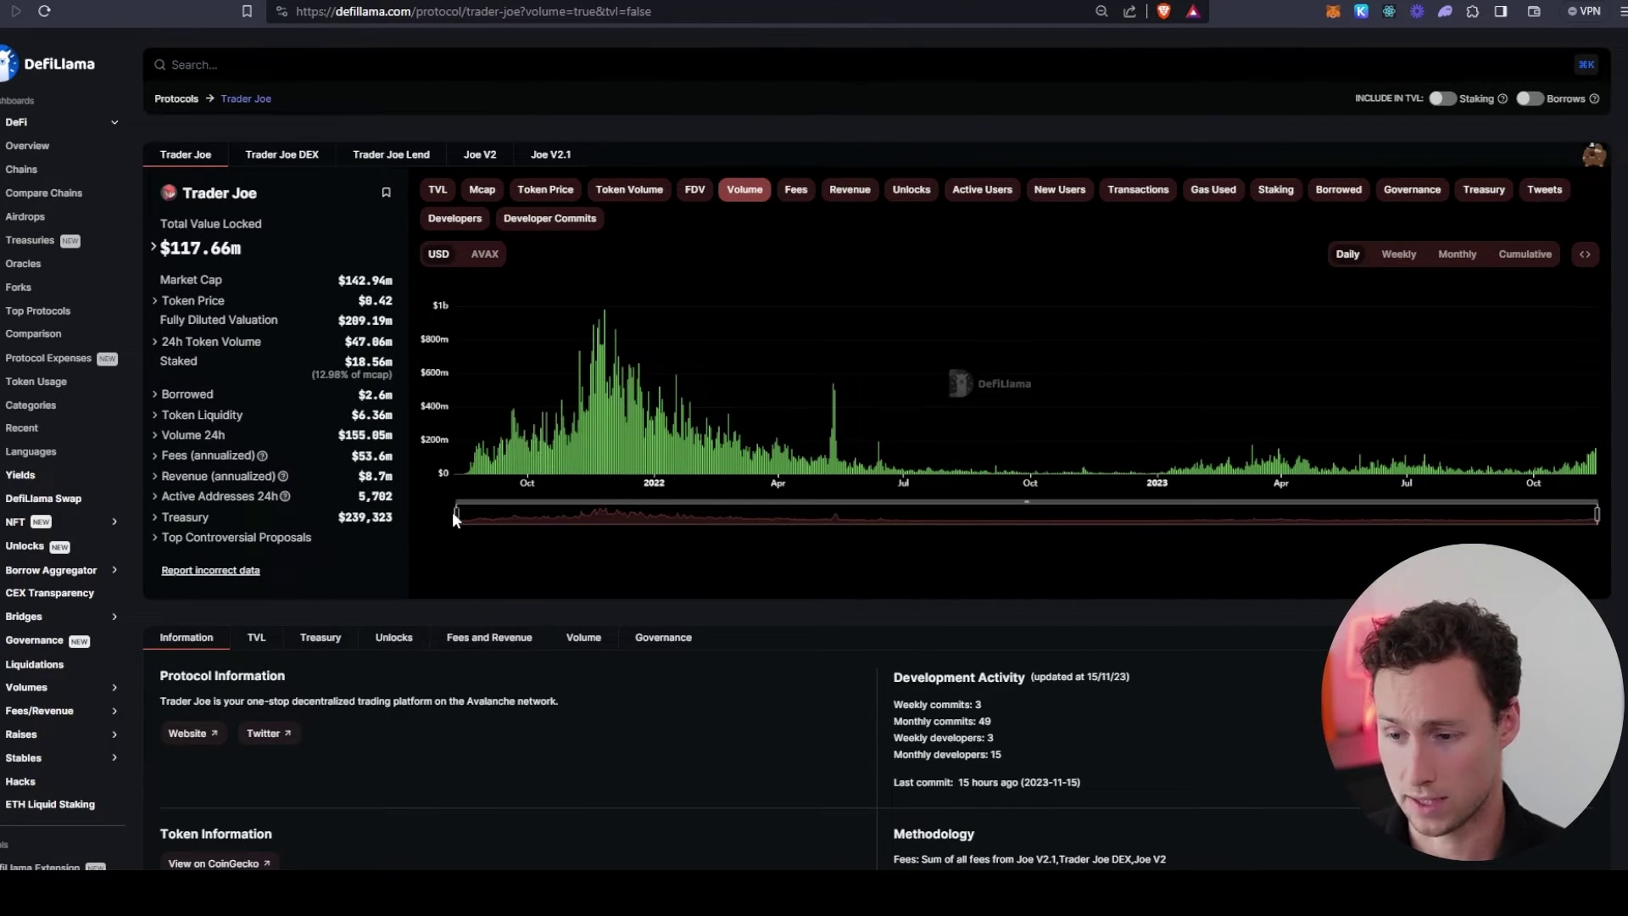
pyautogui.moveTo(457, 513); pyautogui.dragTo(631, 512)
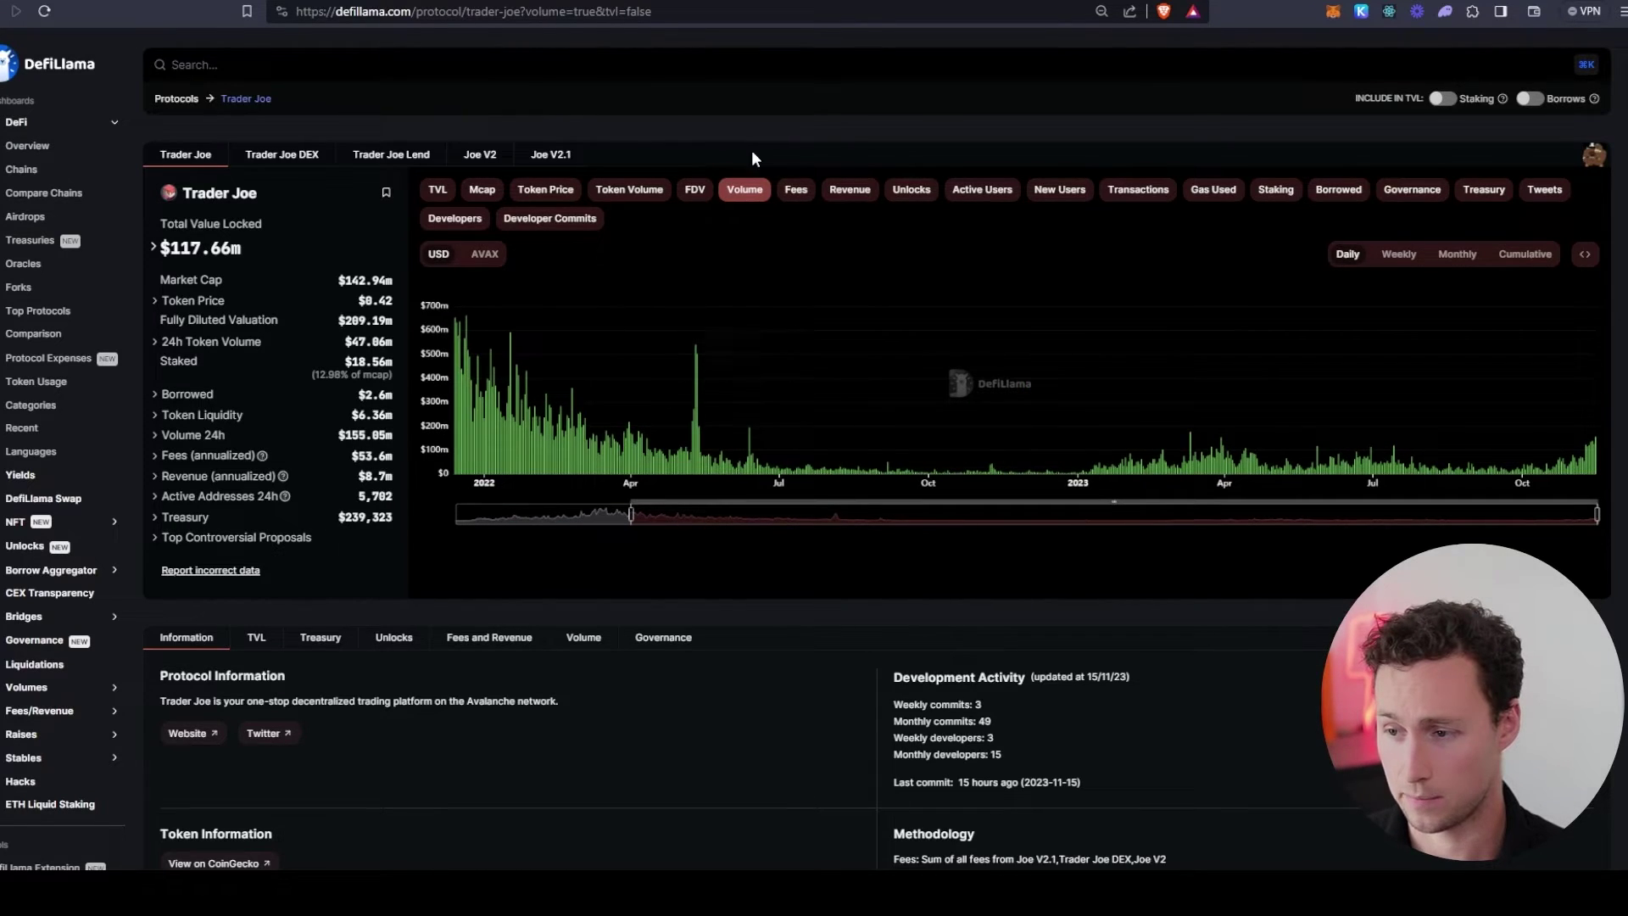
# Step: Switch the chart to fees, then revenue, narrowing each to recent months
pyautogui.click(783, 193)
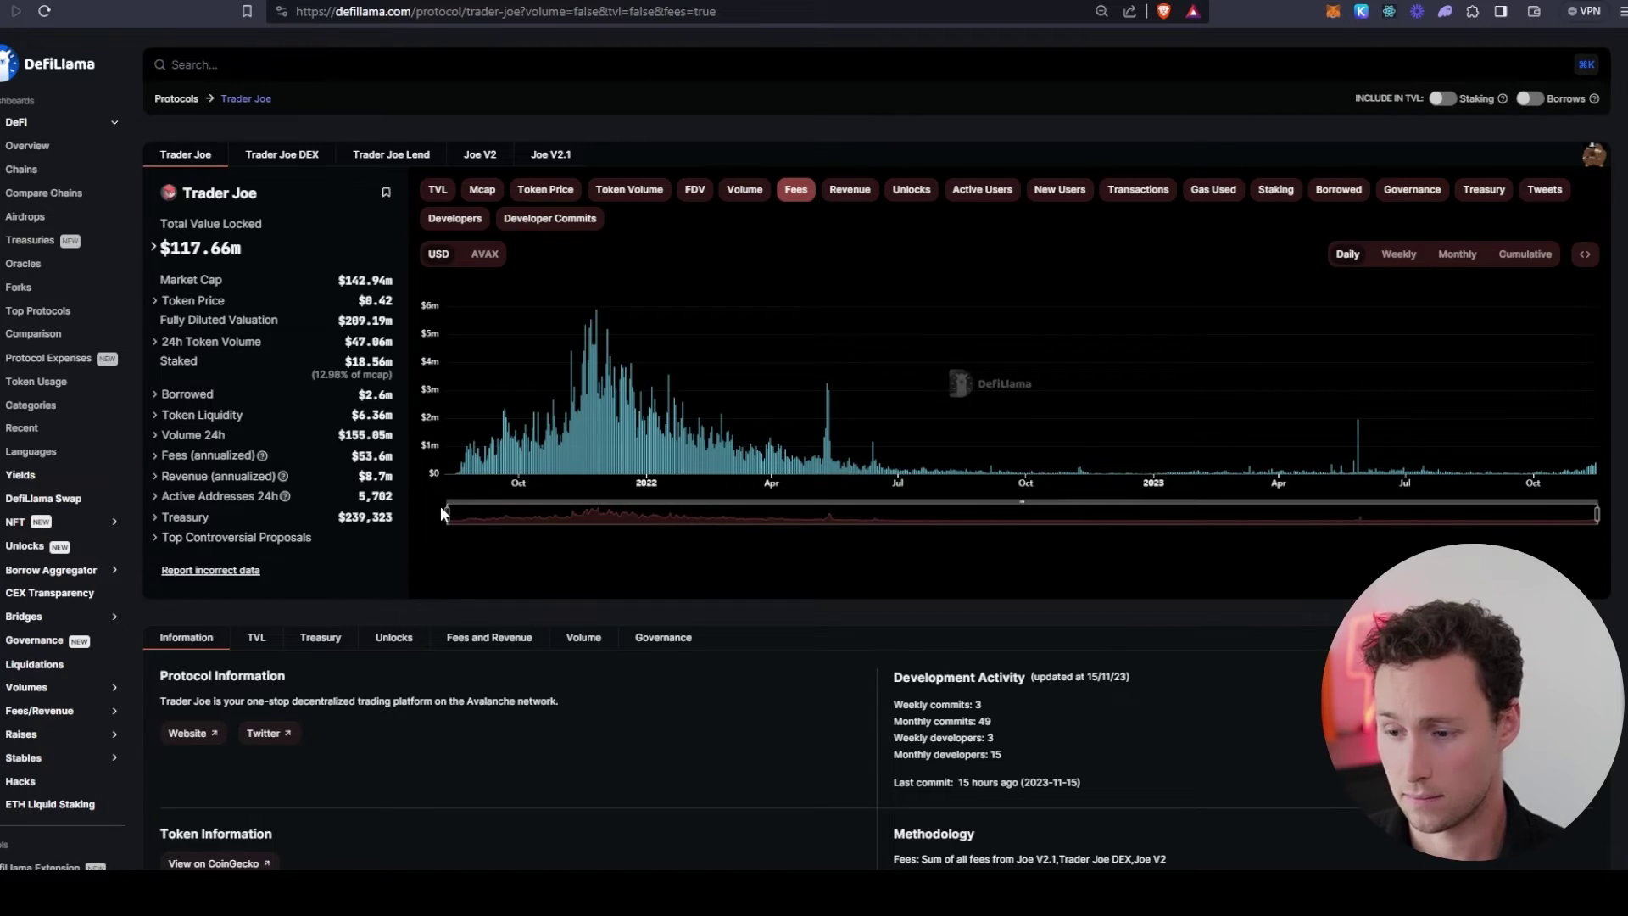
pyautogui.moveTo(445, 509); pyautogui.dragTo(1005, 541)
pyautogui.click(838, 189)
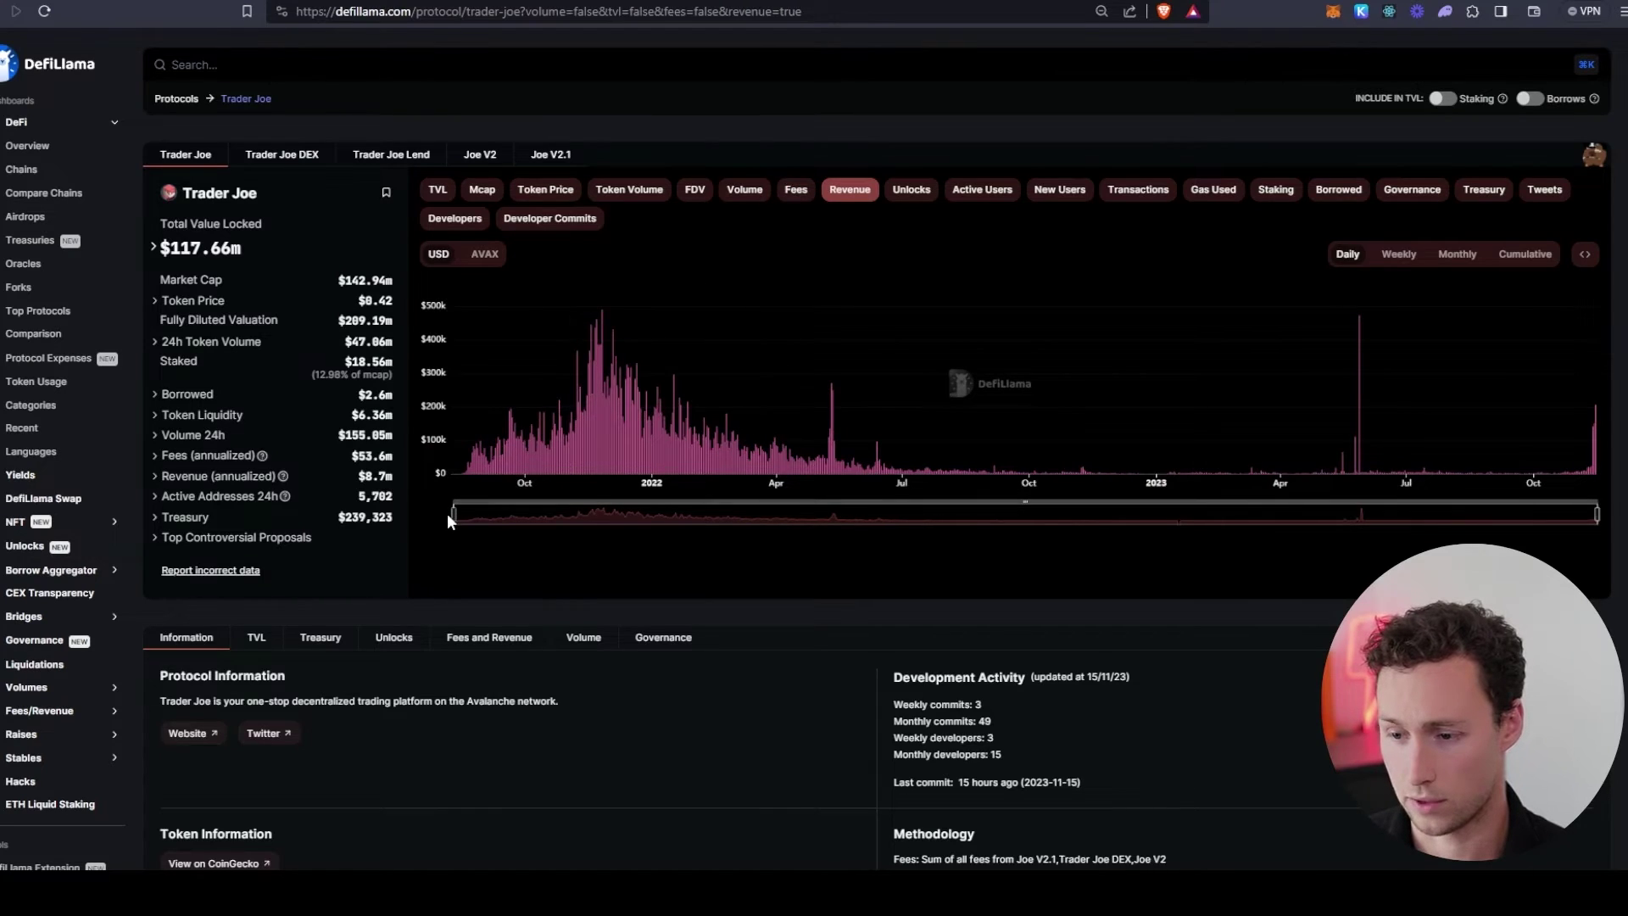
pyautogui.moveTo(450, 520); pyautogui.dragTo(731, 513)
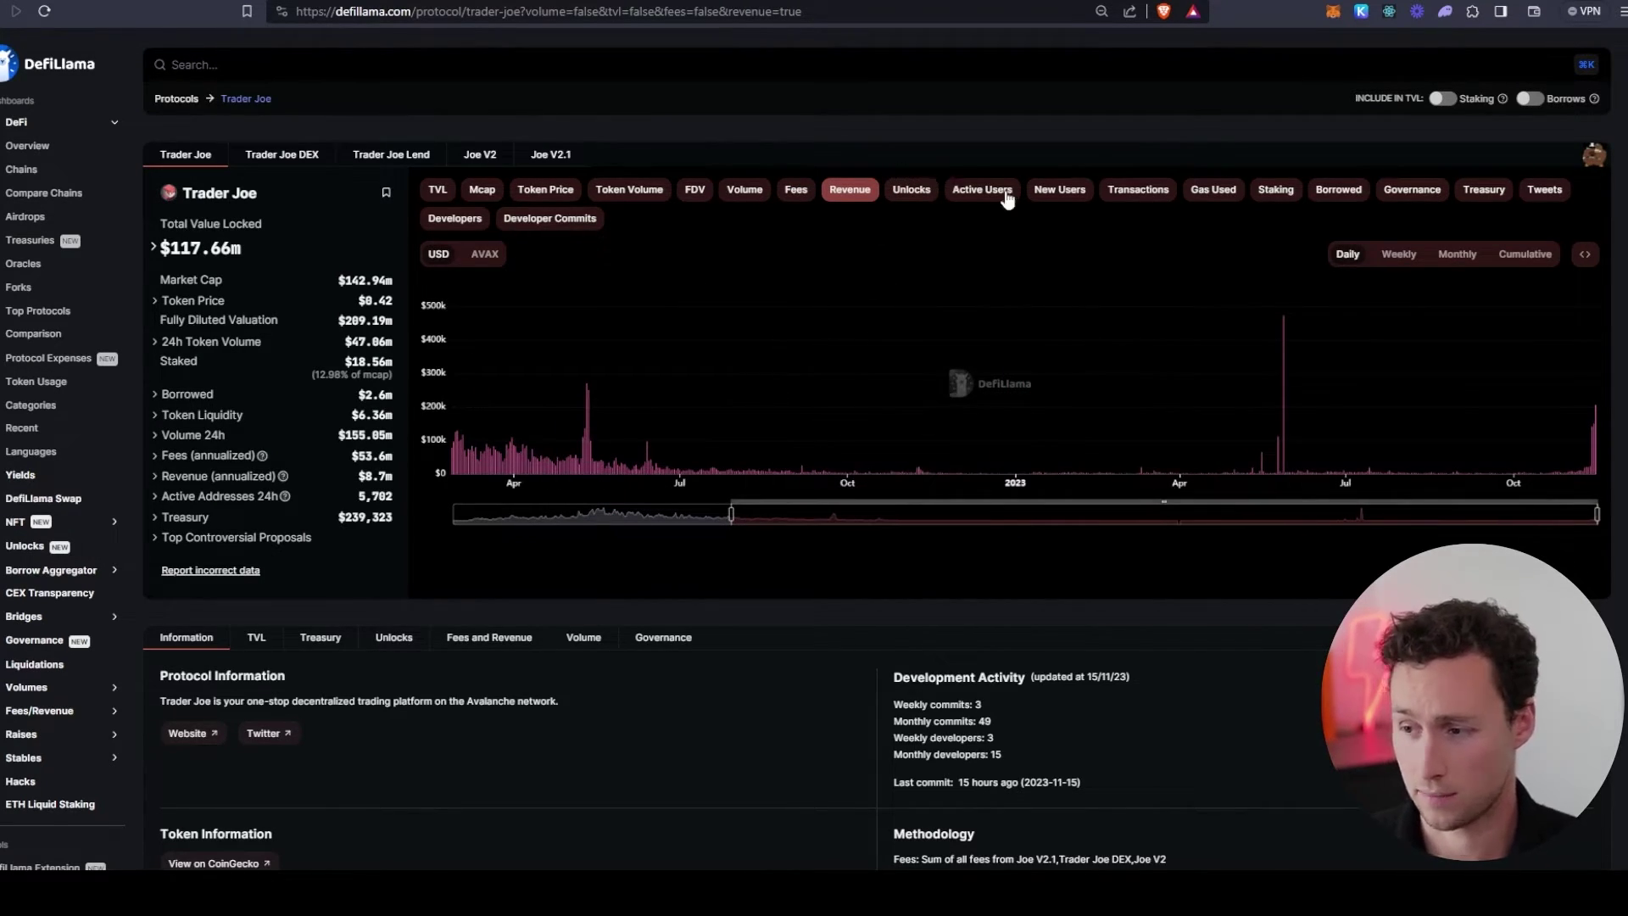
# Step: Chart active users, then replace them with treasury and TVL over recent months
pyautogui.click(983, 202)
pyautogui.click(844, 203)
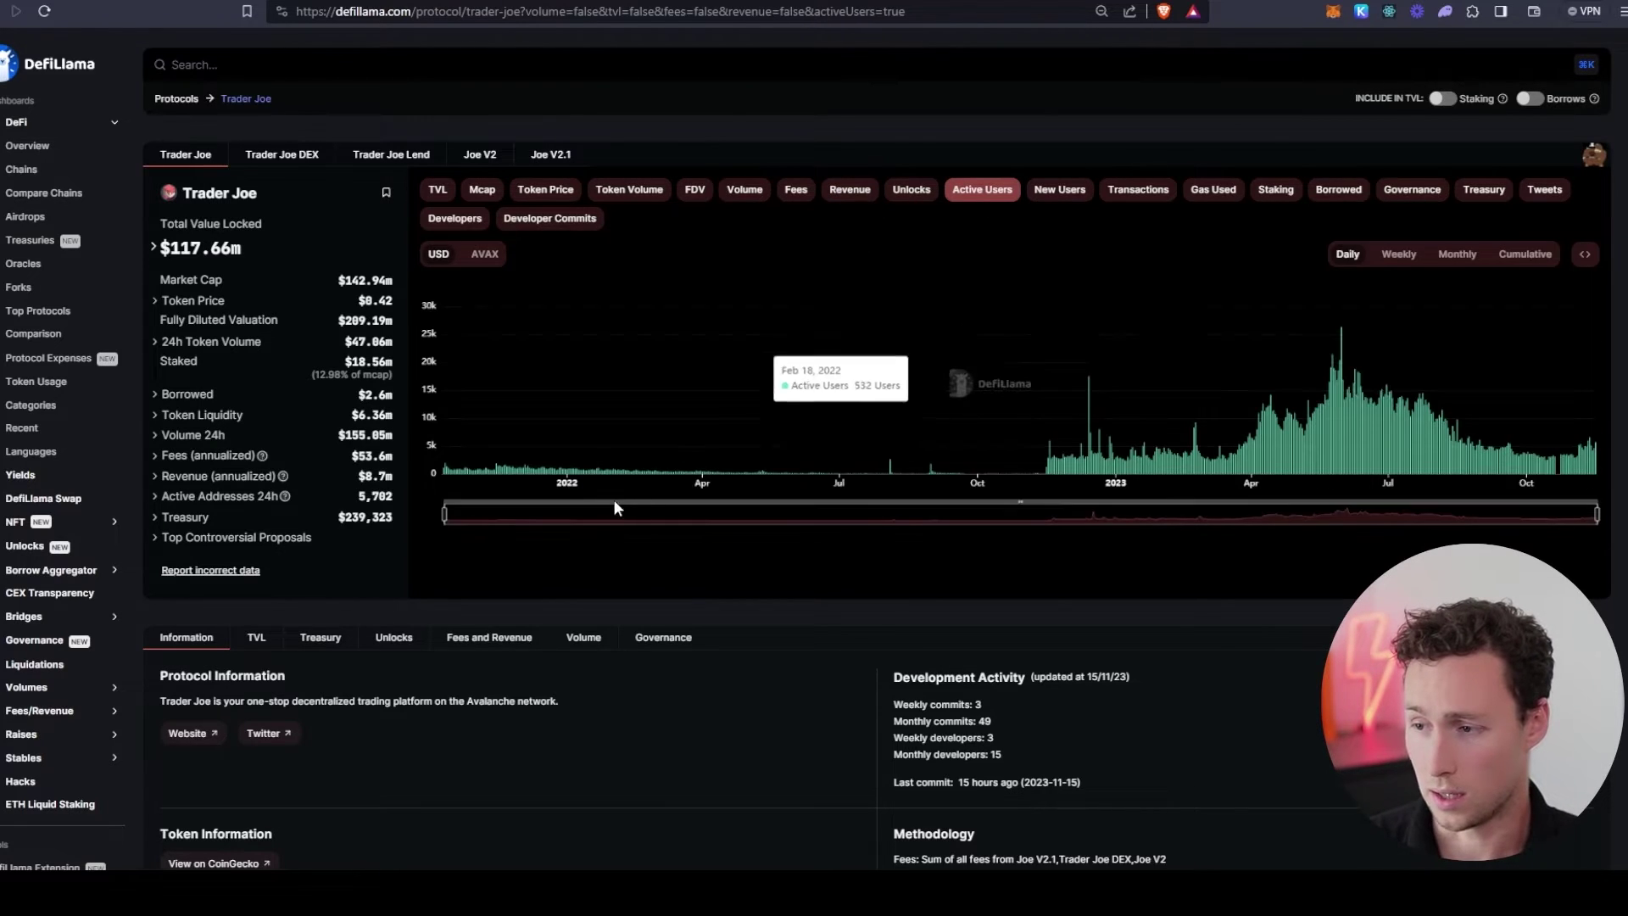
pyautogui.moveTo(444, 514); pyautogui.dragTo(1485, 536)
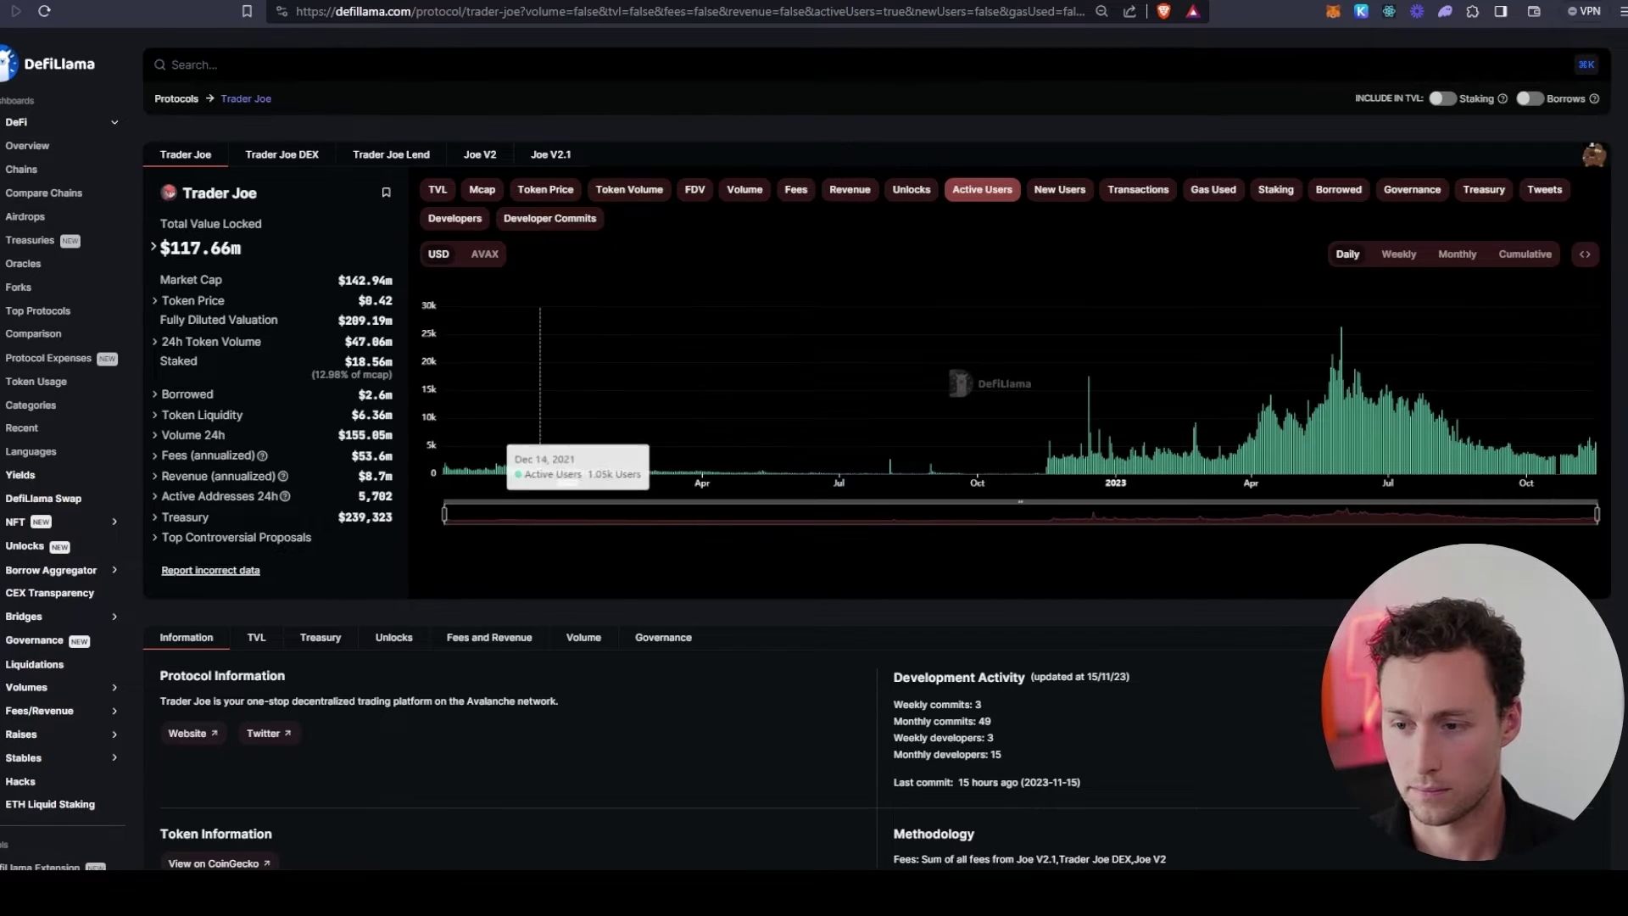
pyautogui.click(1484, 190)
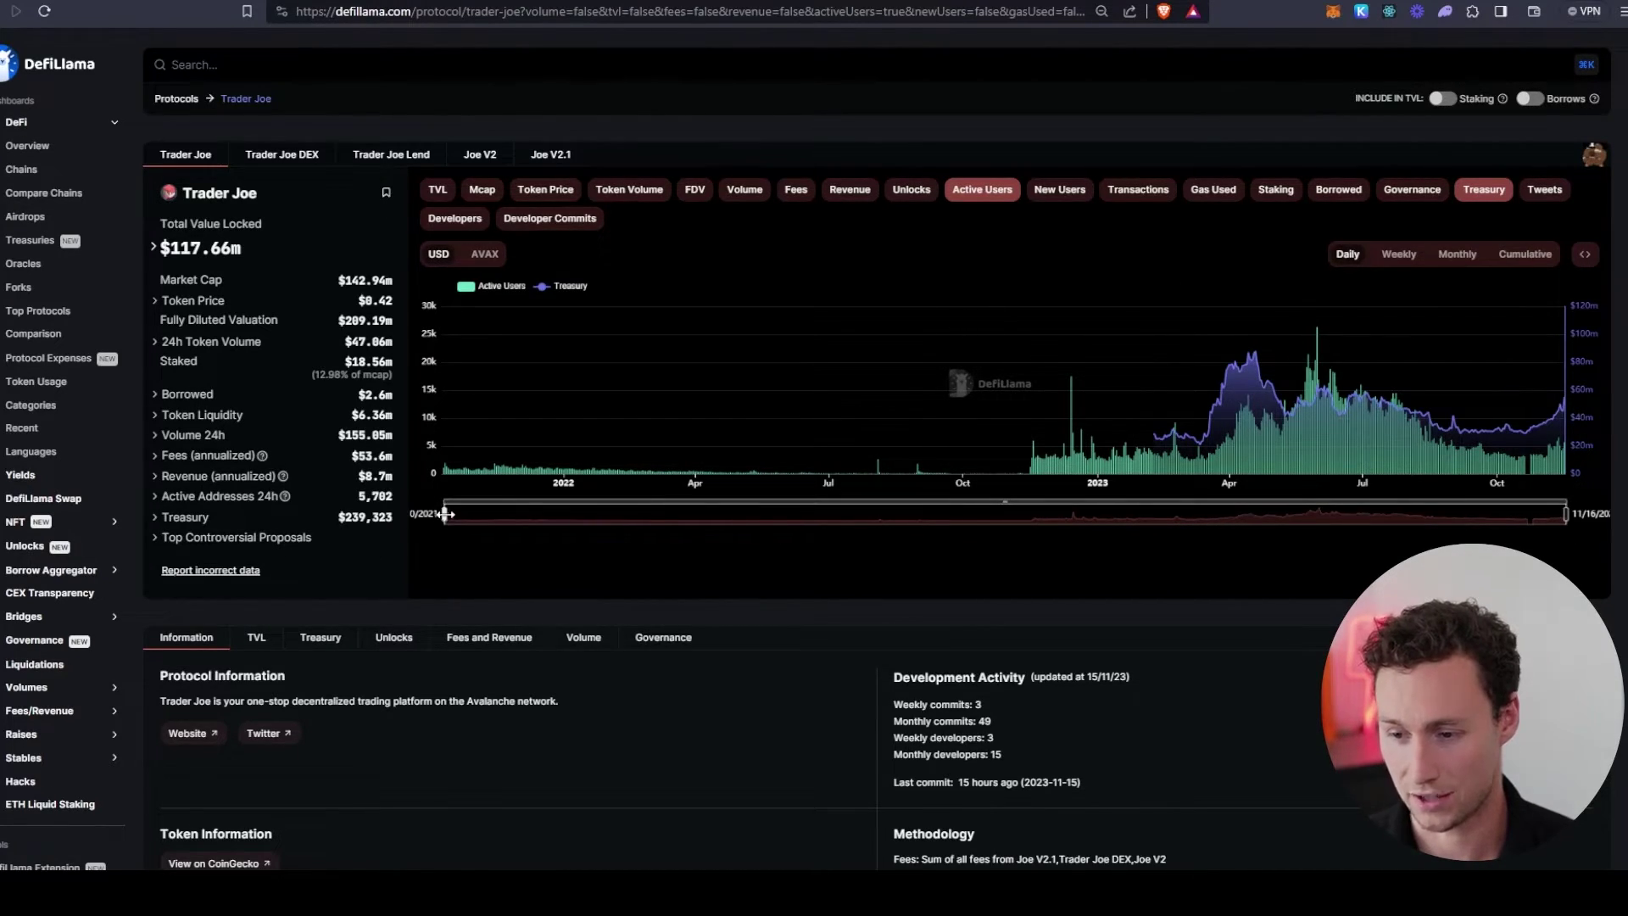
pyautogui.moveTo(444, 514); pyautogui.dragTo(1355, 481)
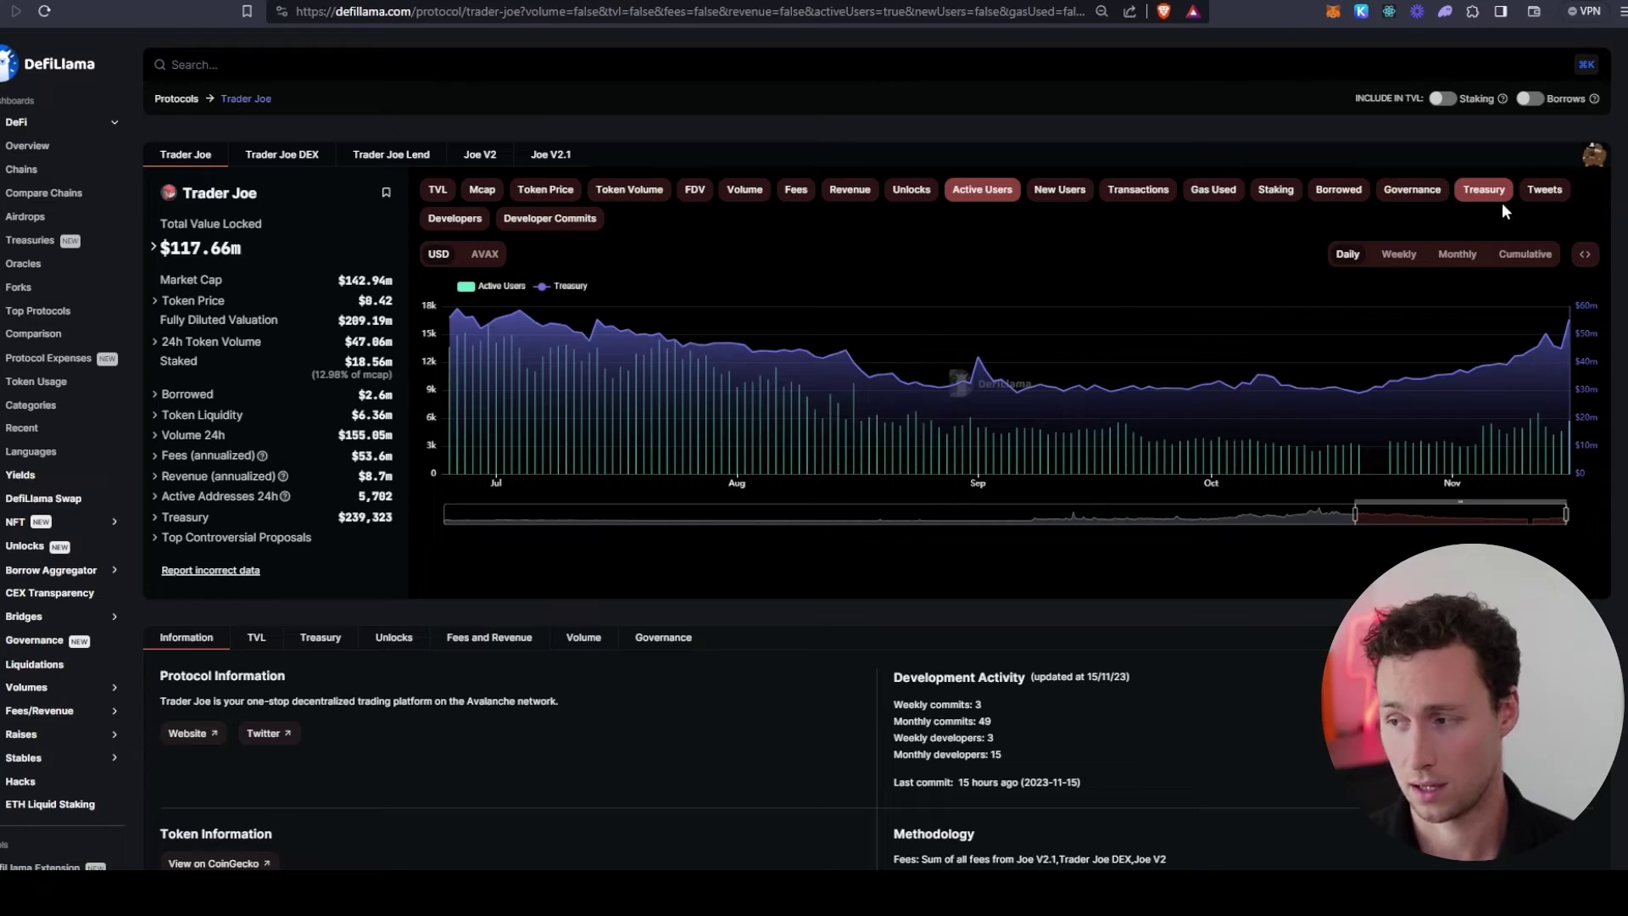
pyautogui.click(981, 189)
pyautogui.click(437, 189)
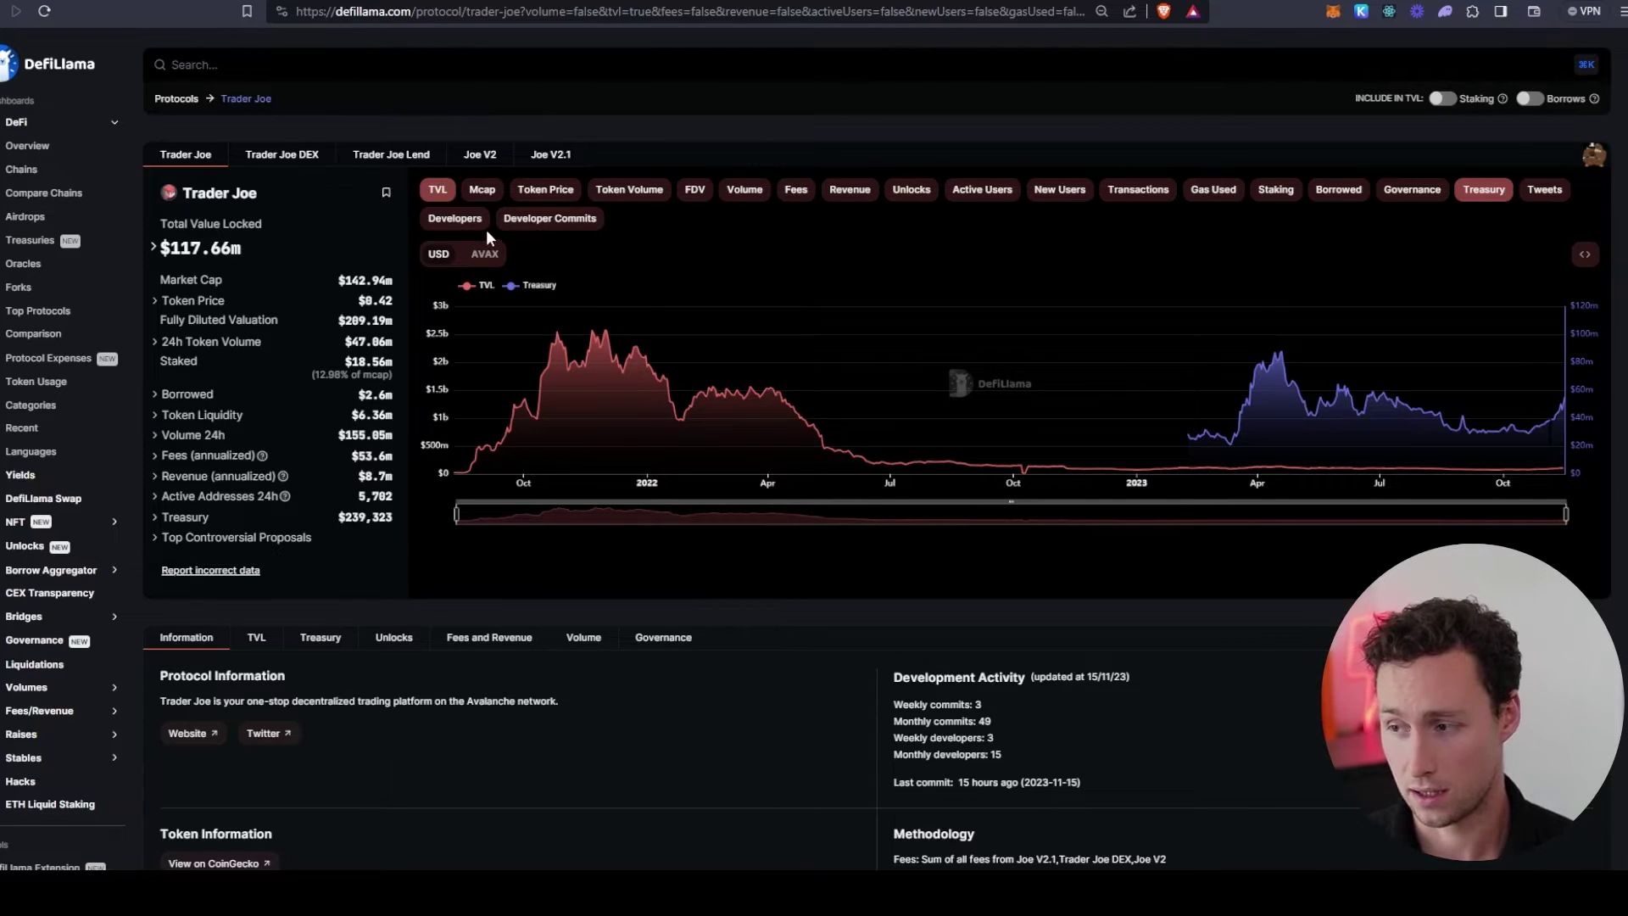
# Step: Turn off Treasury and set the TVL range to about February–November 2023
pyautogui.click(1484, 189)
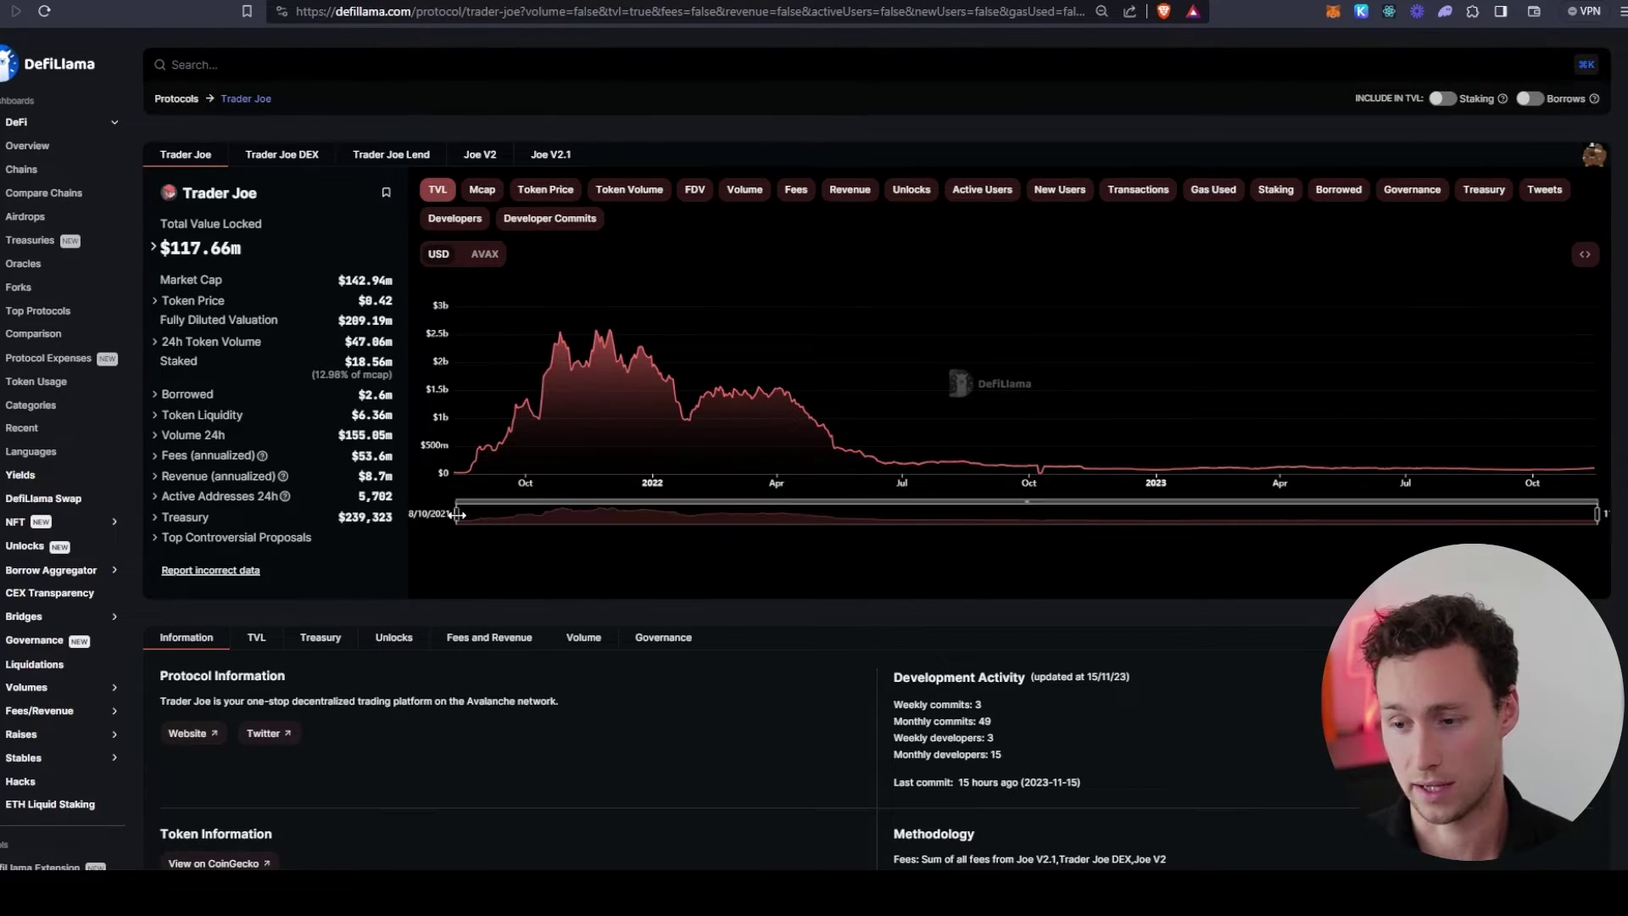
pyautogui.moveTo(465, 508); pyautogui.dragTo(1248, 485)
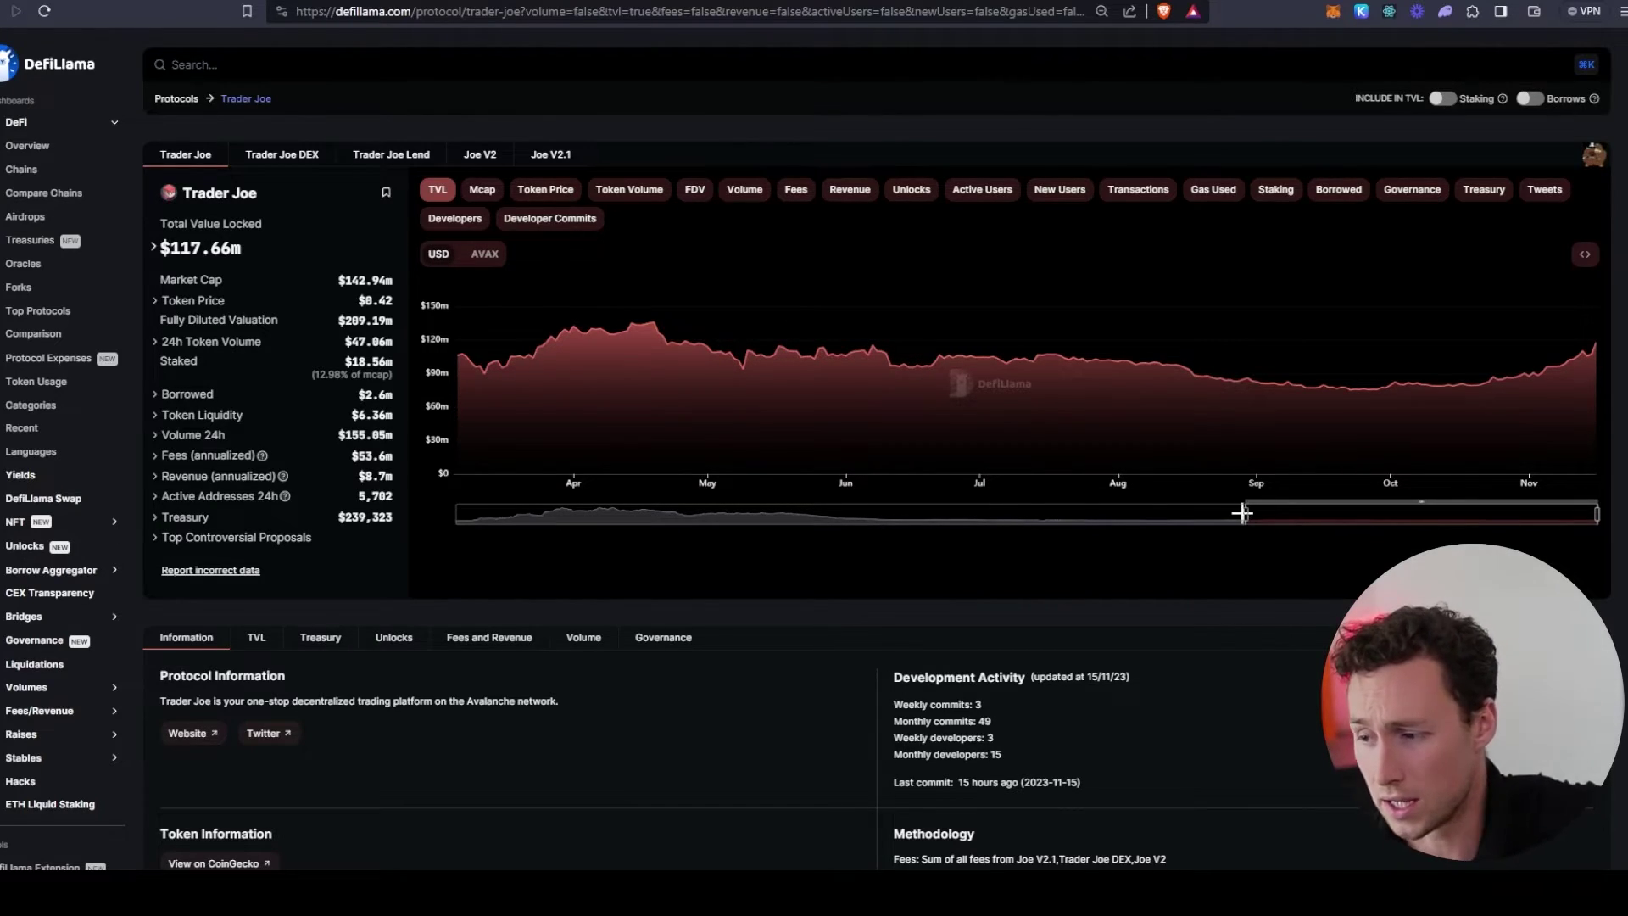
pyautogui.moveTo(1245, 513)
pyautogui.moveTo(1245, 513); pyautogui.dragTo(1176, 523)
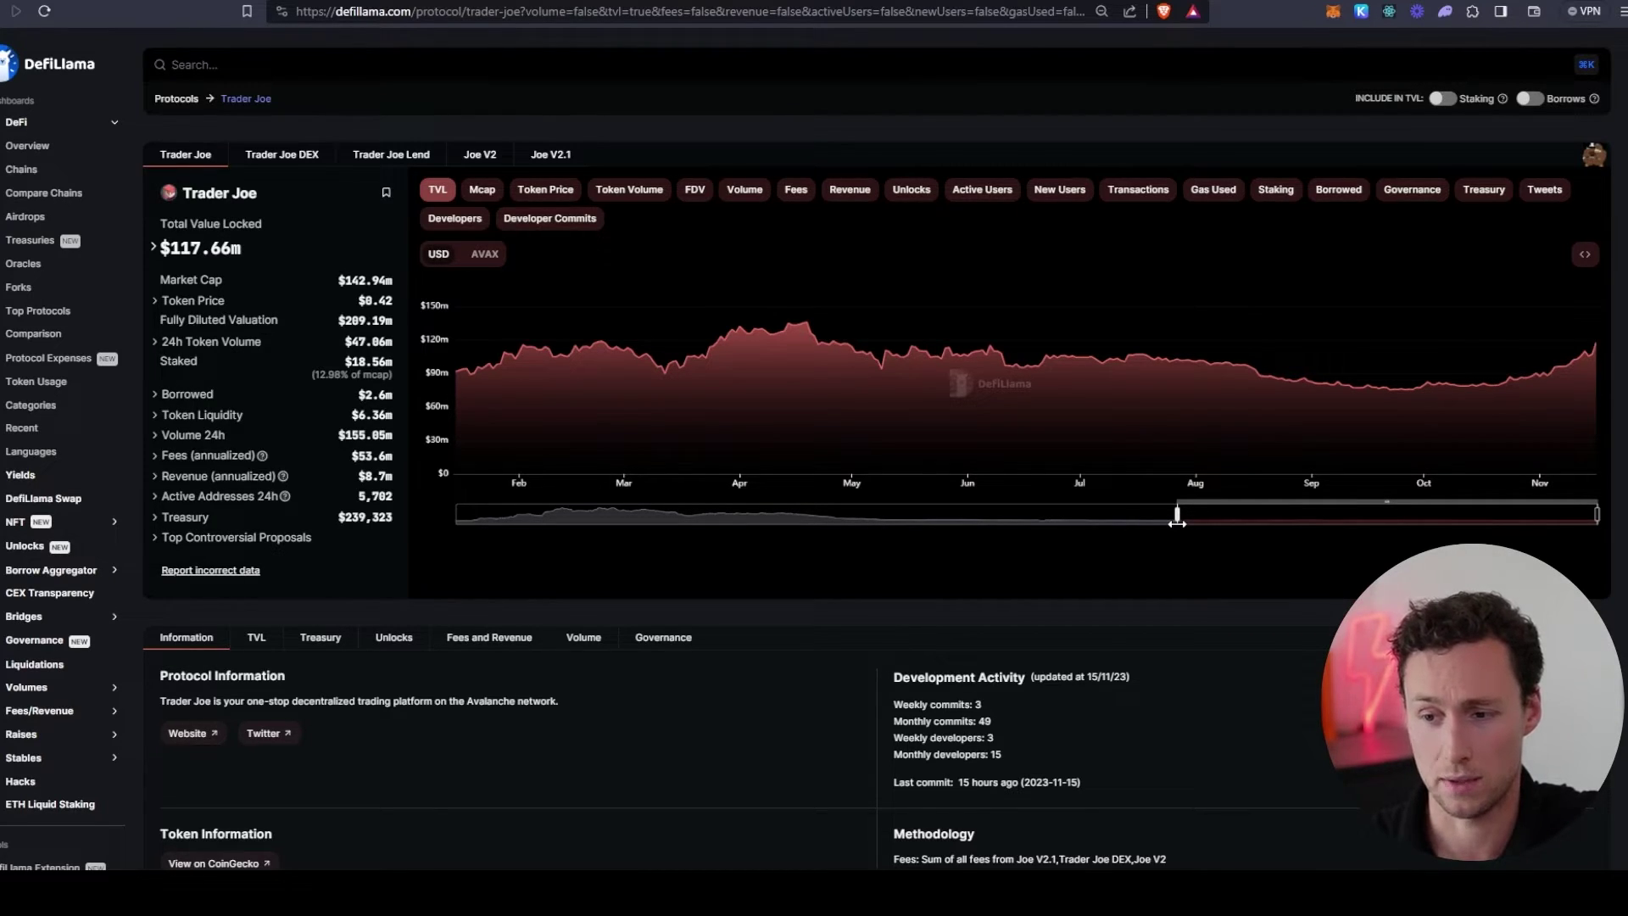
# Step: Glance at the DefiLlama overview, set Trader Joe's TVL range from 2023, then visit the Trader Joe site
pyautogui.click(25, 146)
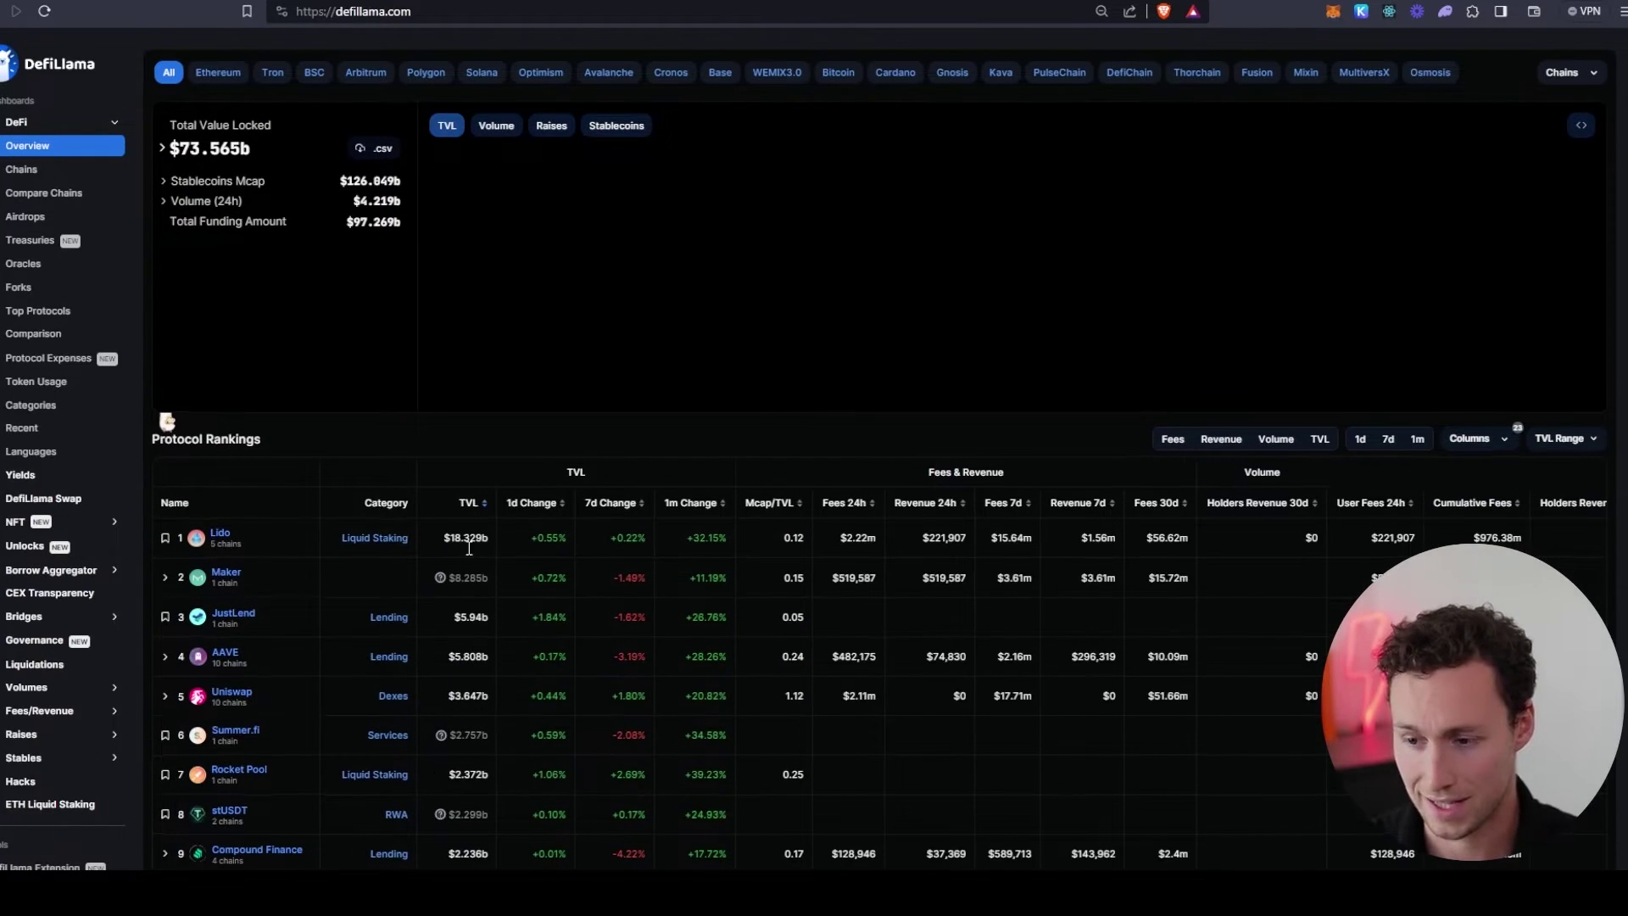
pyautogui.hotkey('alt', 'Left')
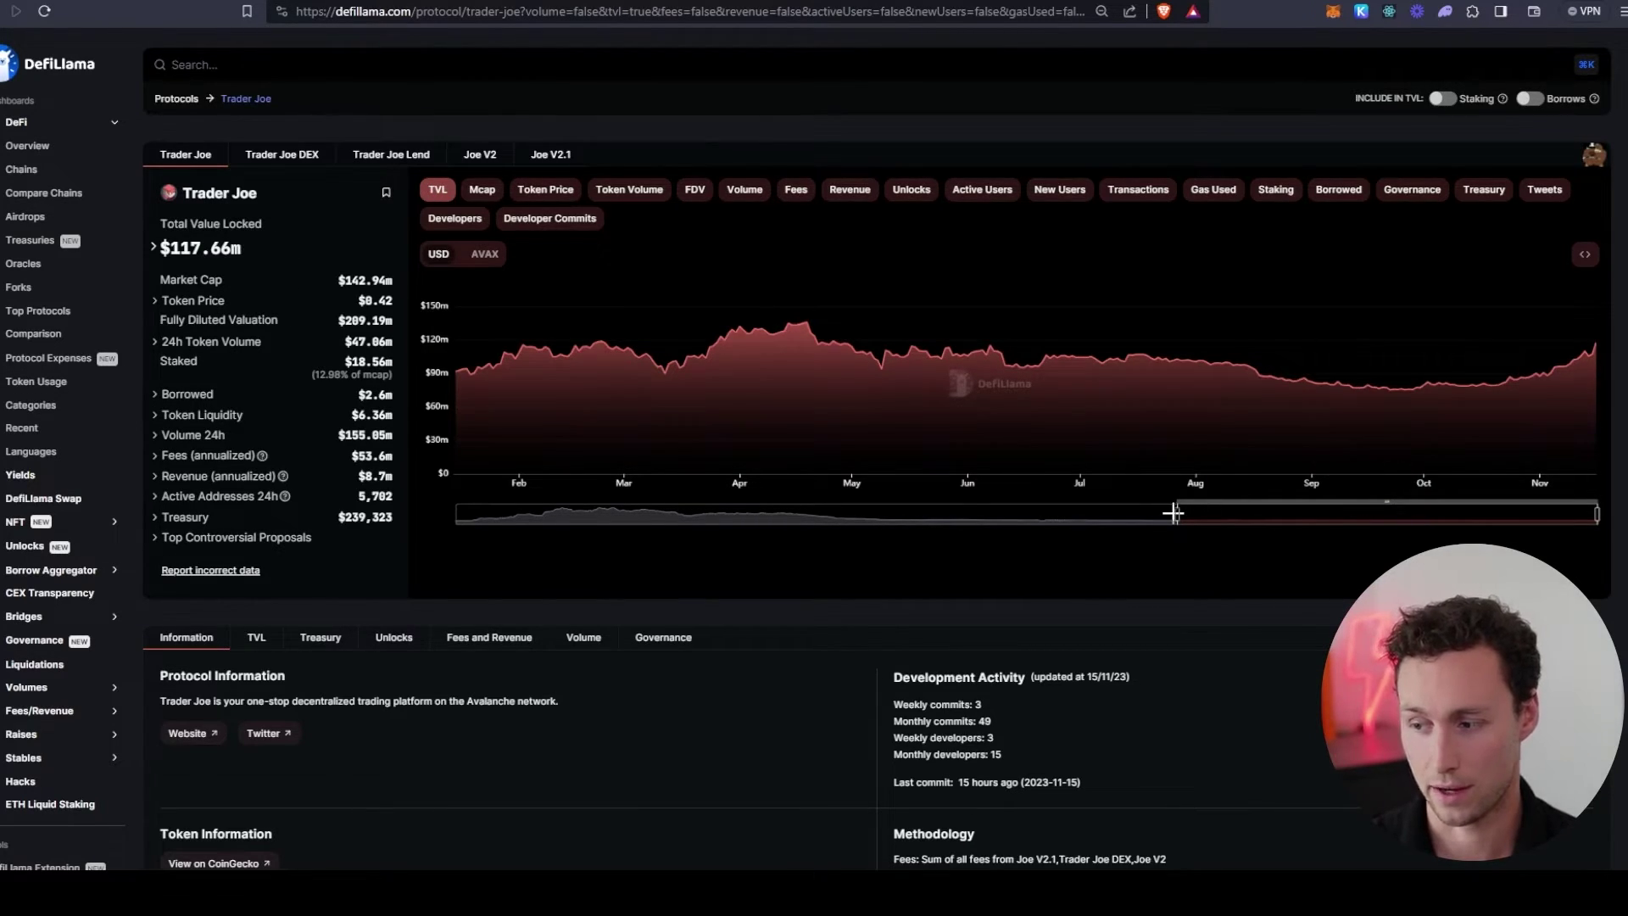
pyautogui.moveTo(1174, 512)
pyautogui.mouseDown()
pyautogui.moveTo(999, 514)
pyautogui.moveTo(1238, 514)
pyautogui.moveTo(1201, 514)
pyautogui.mouseUp()
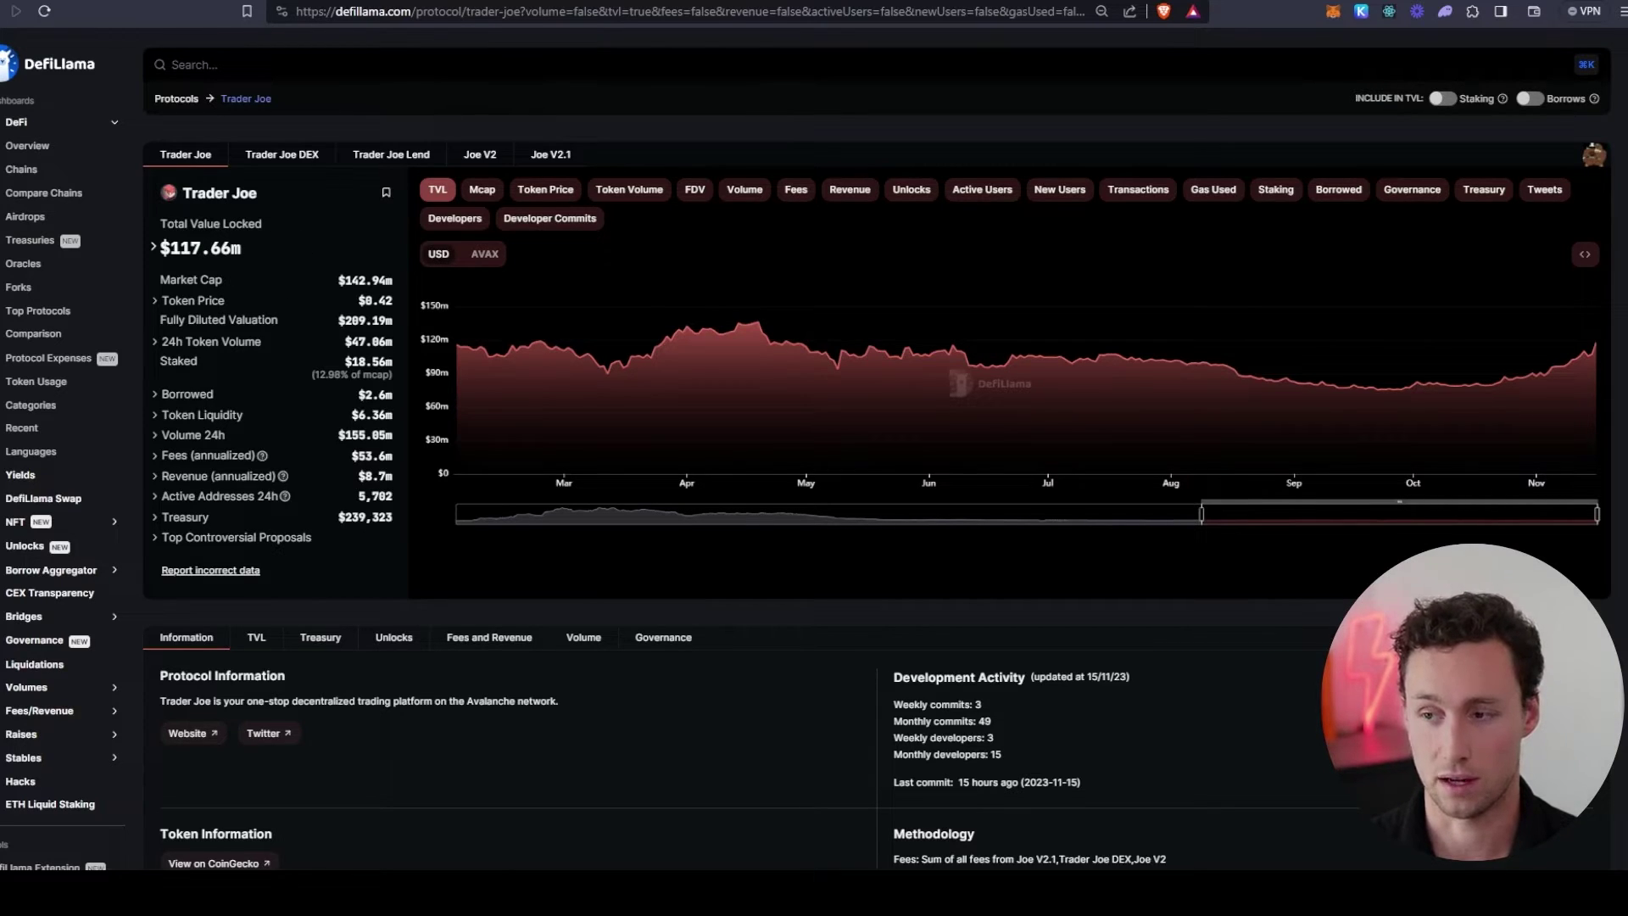
pyautogui.hotkey('alt', 'Left')
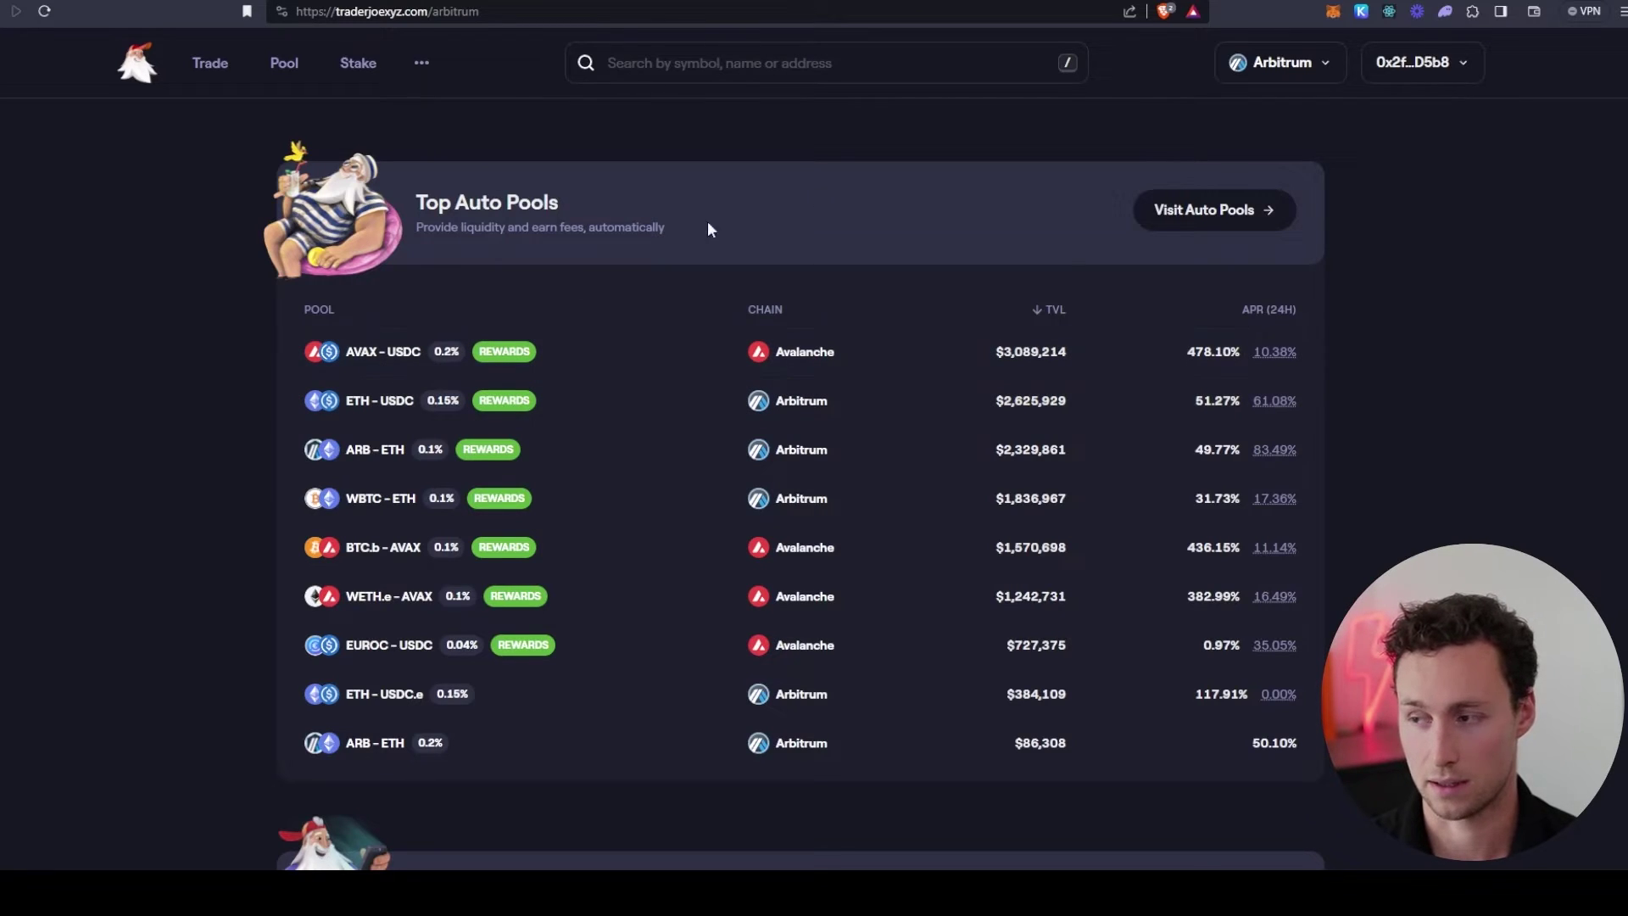
# Step: Switch the Trader Joe site to Avalanche, review Top Auto Pools, and return to DefiLlama
pyautogui.click(1344, 66)
pyautogui.click(1296, 126)
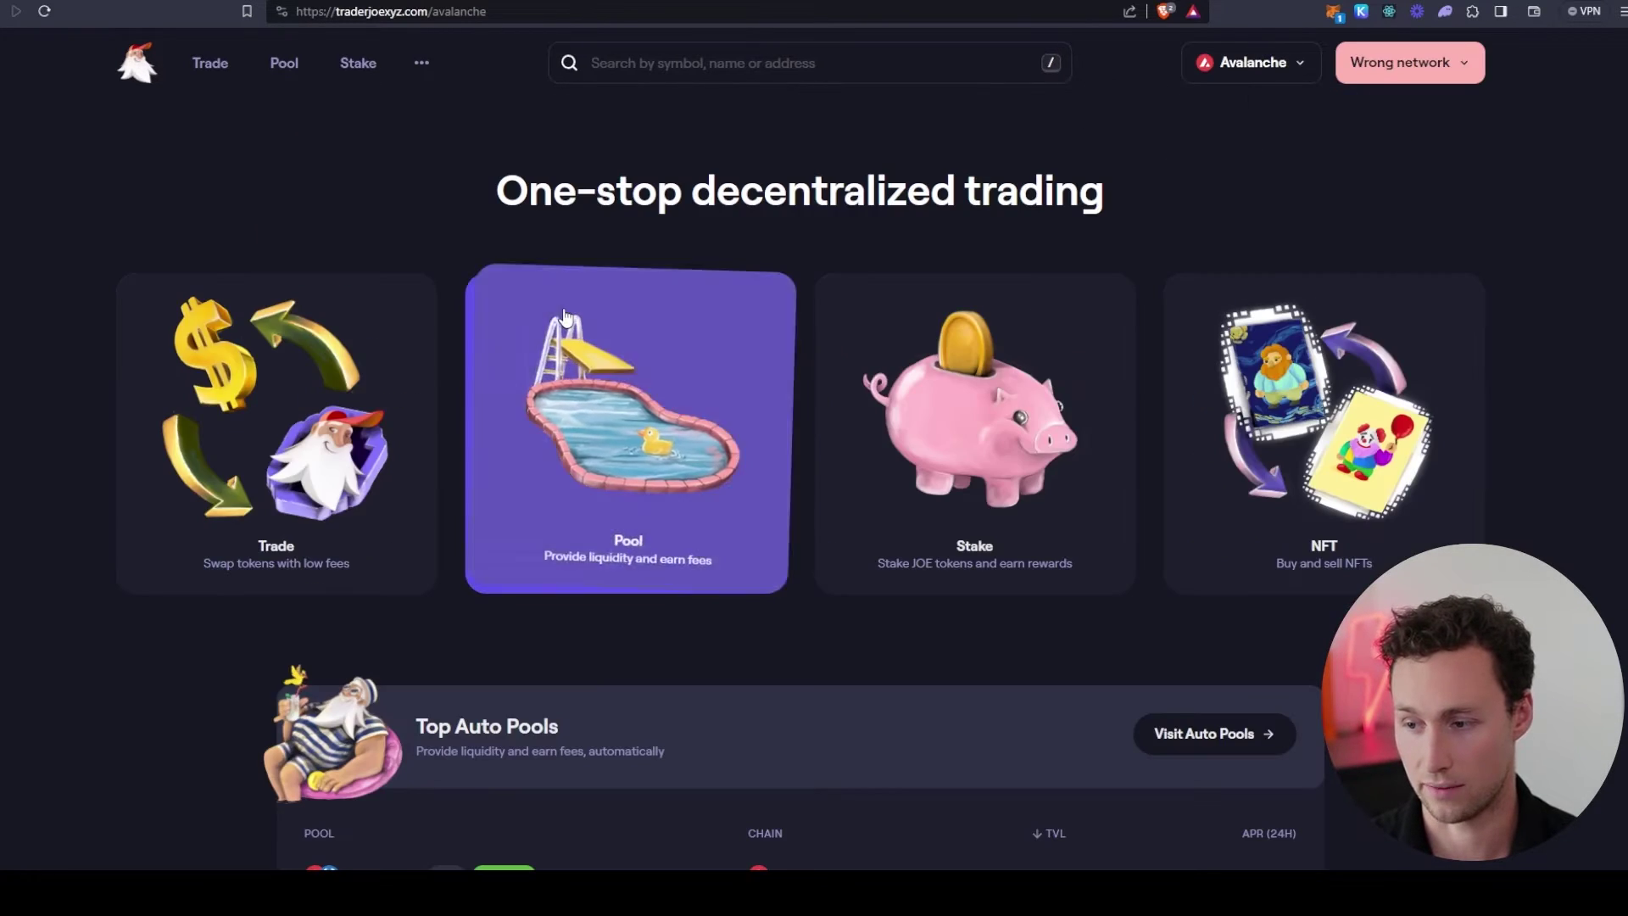
pyautogui.scroll(-5, 203, 649)
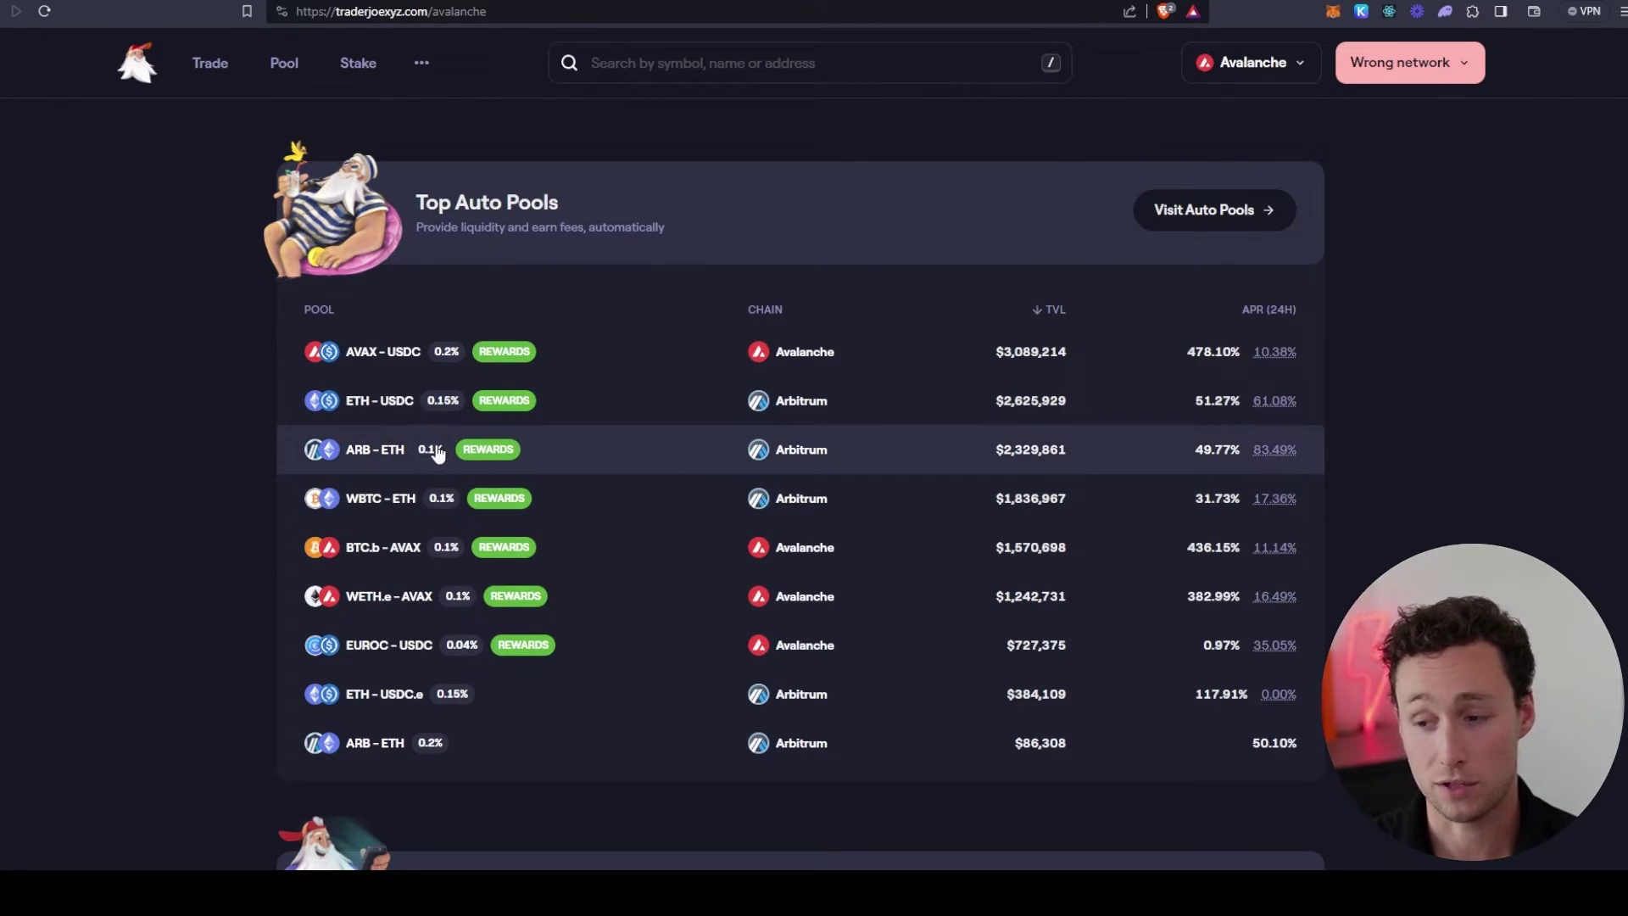
pyautogui.hotkey('ctrl', 'Tab')
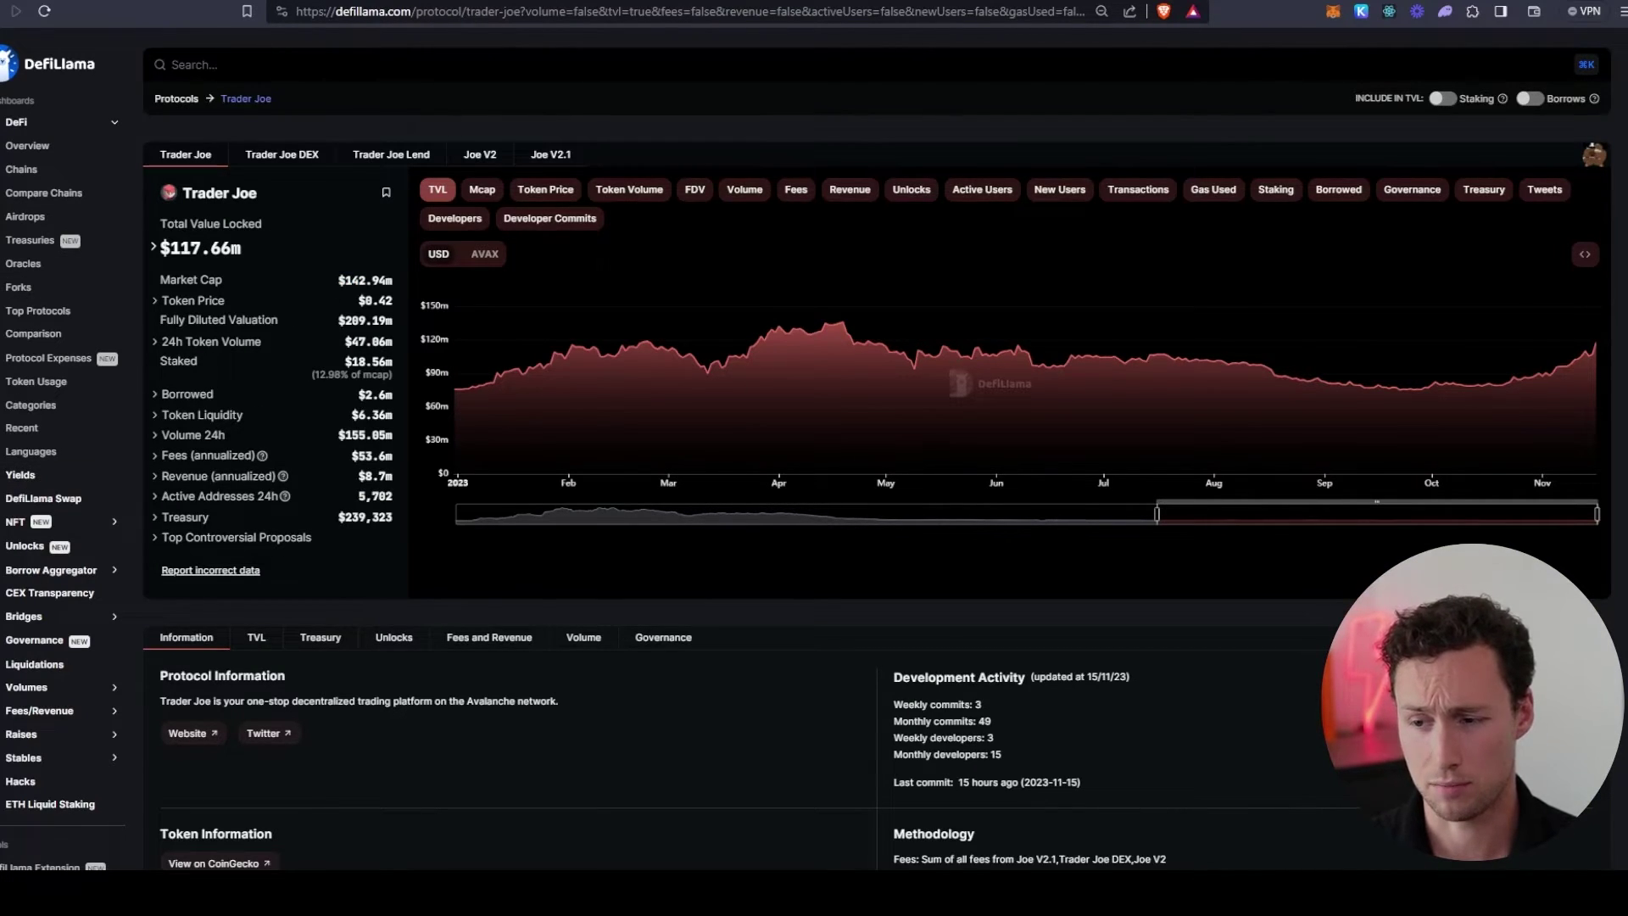
# Step: Show TVL in AVAX for April–November 2023, then switch figures back to USD
pyautogui.click(480, 256)
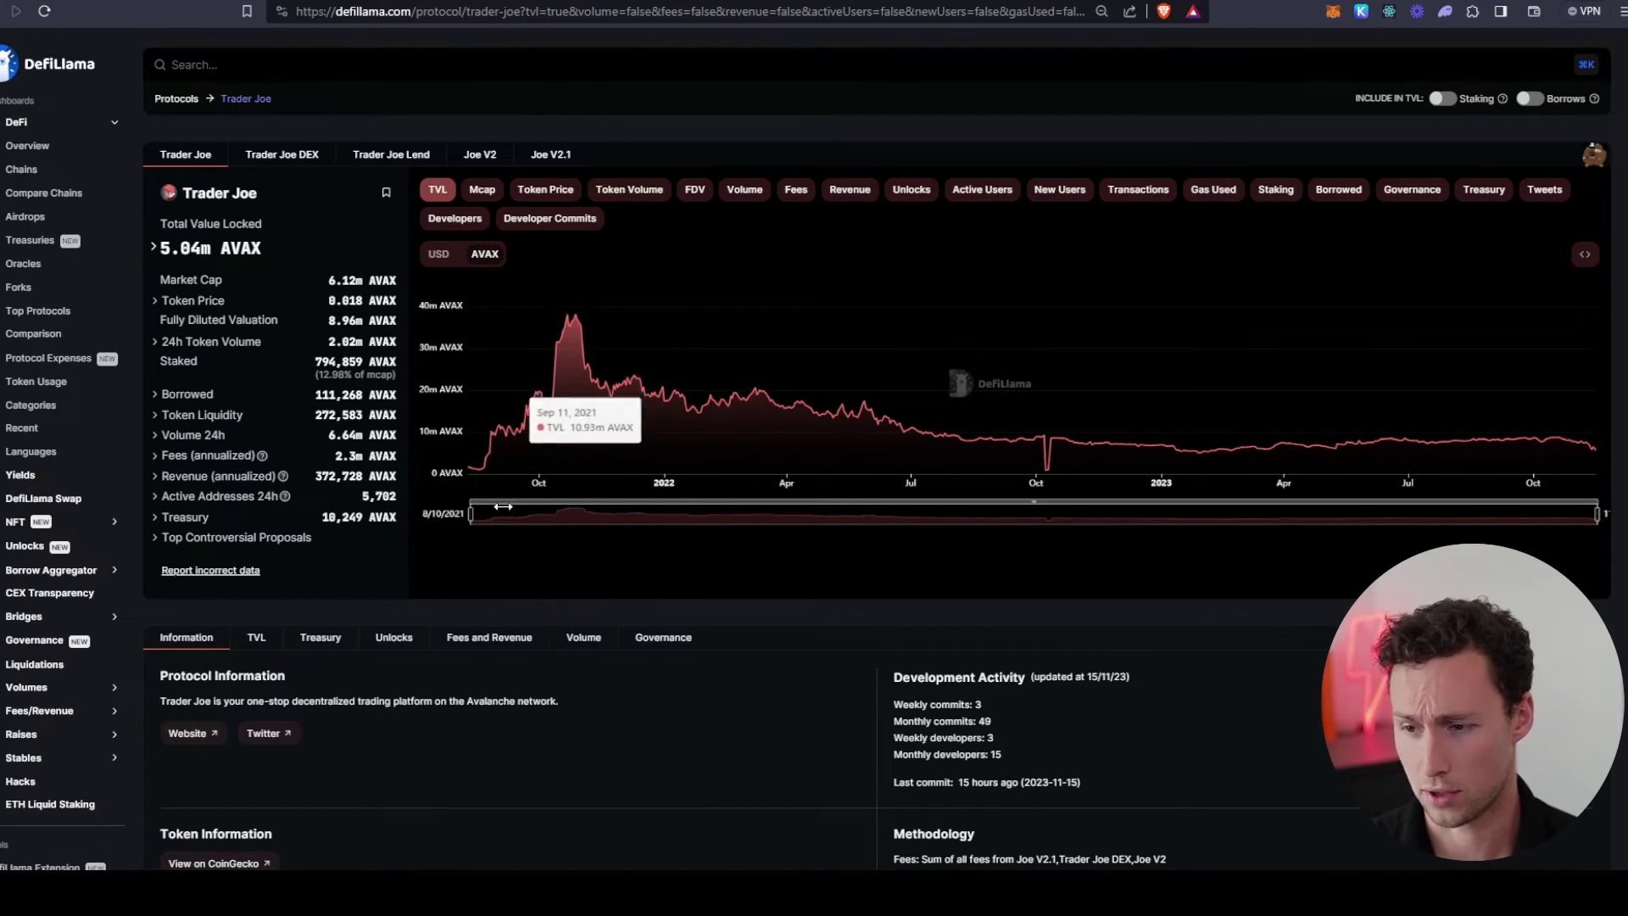
pyautogui.moveTo(470, 514); pyautogui.dragTo(1062, 514)
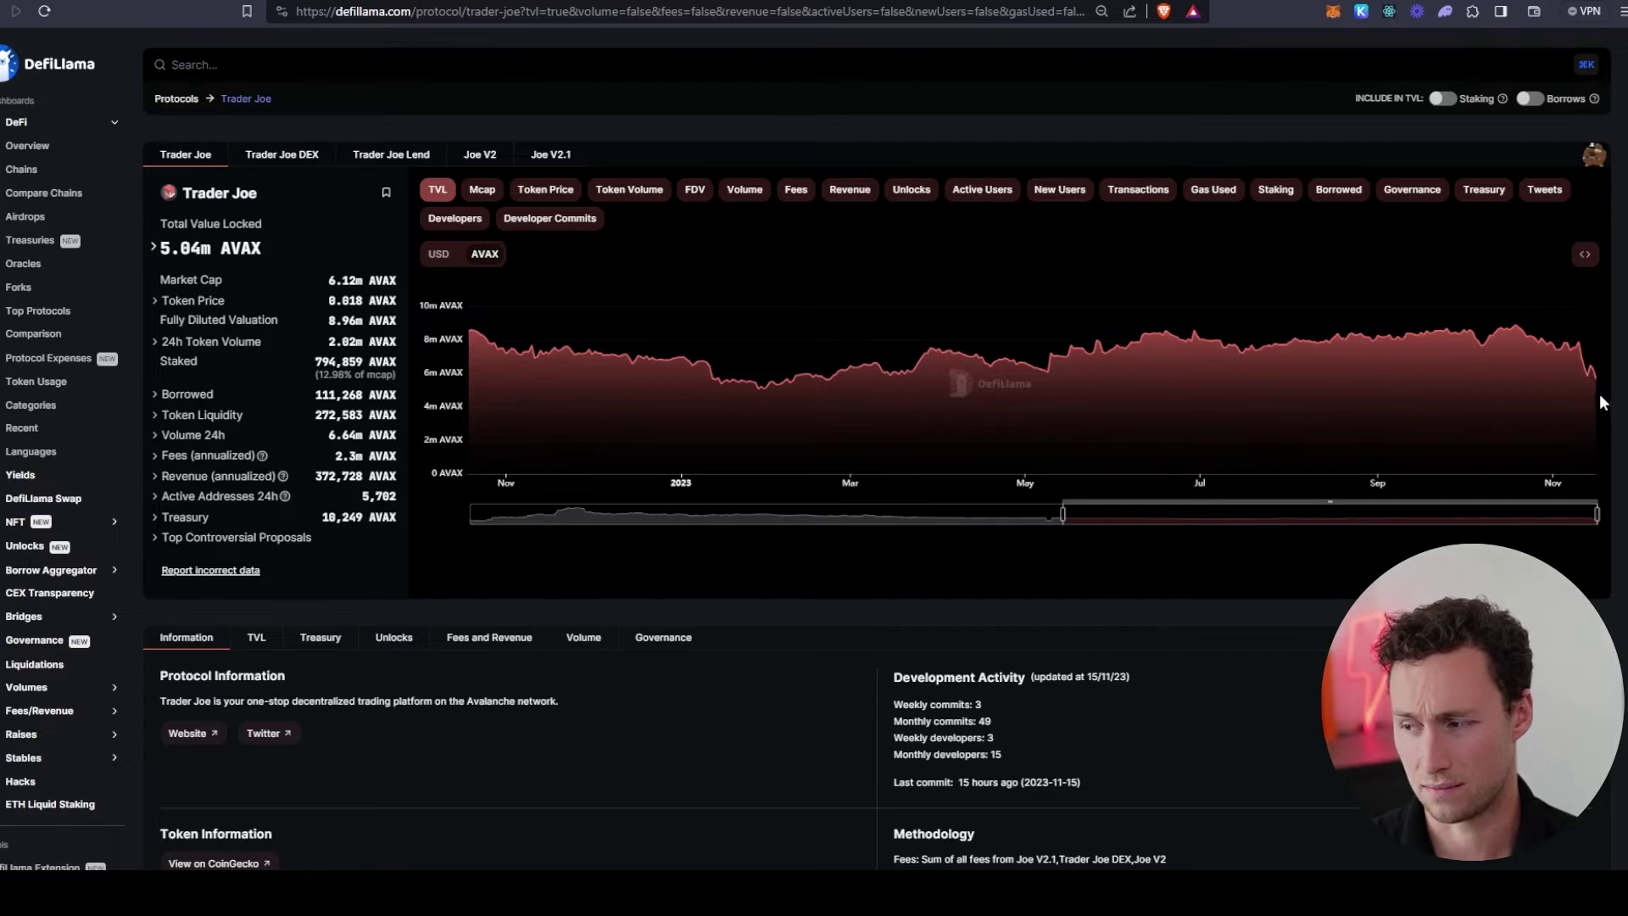
pyautogui.hotkey('alt', 'Left')
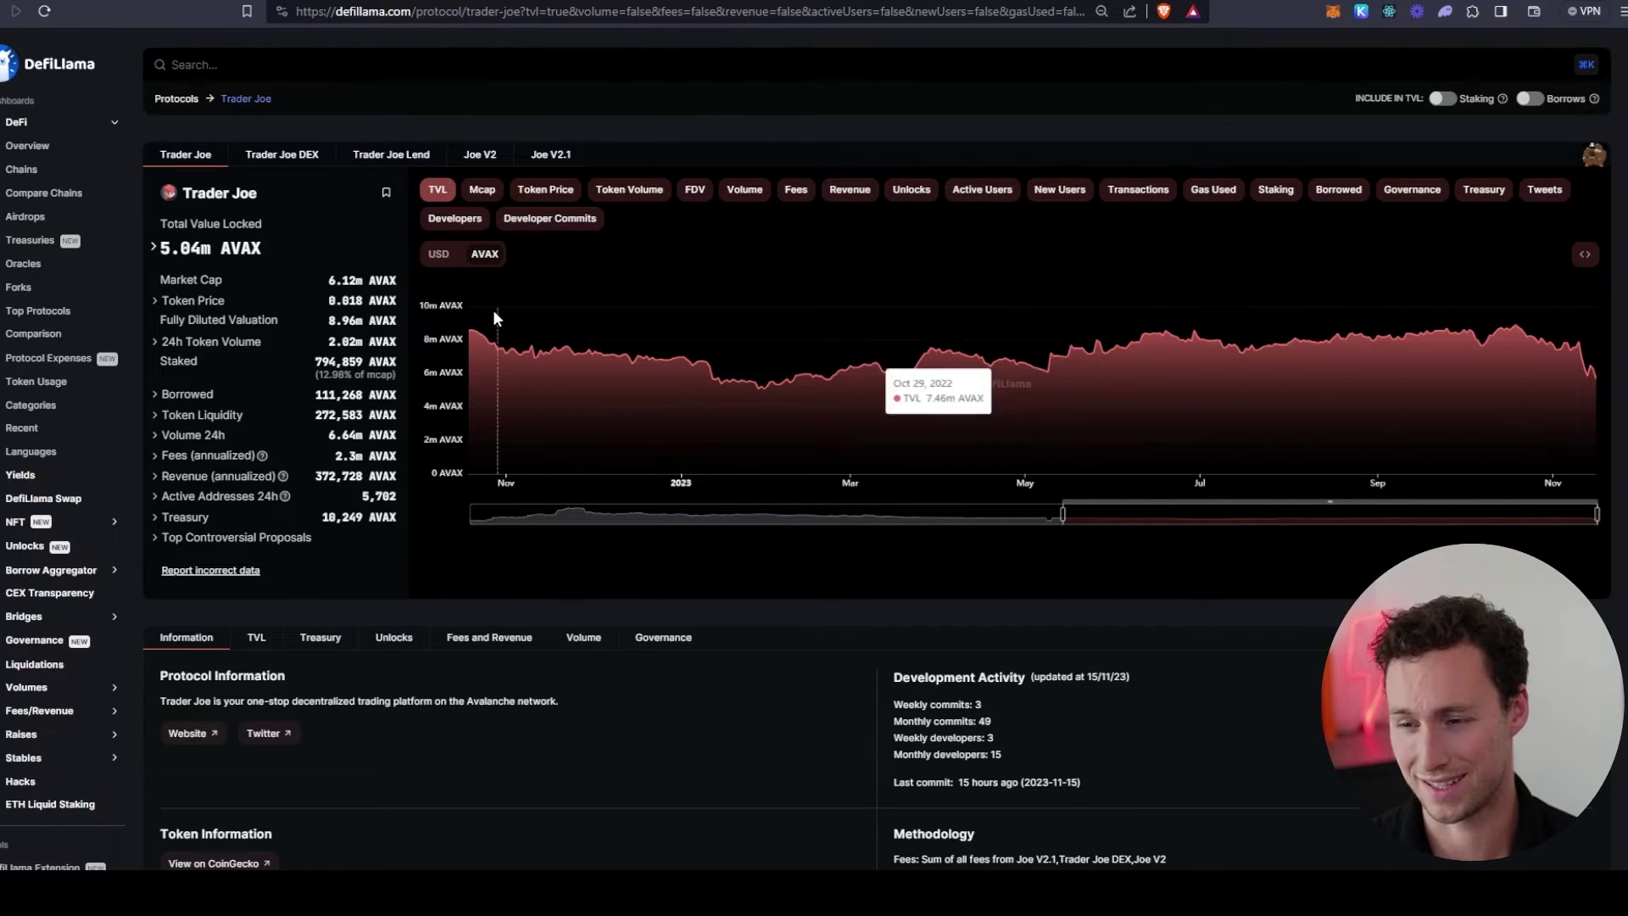
pyautogui.click(439, 254)
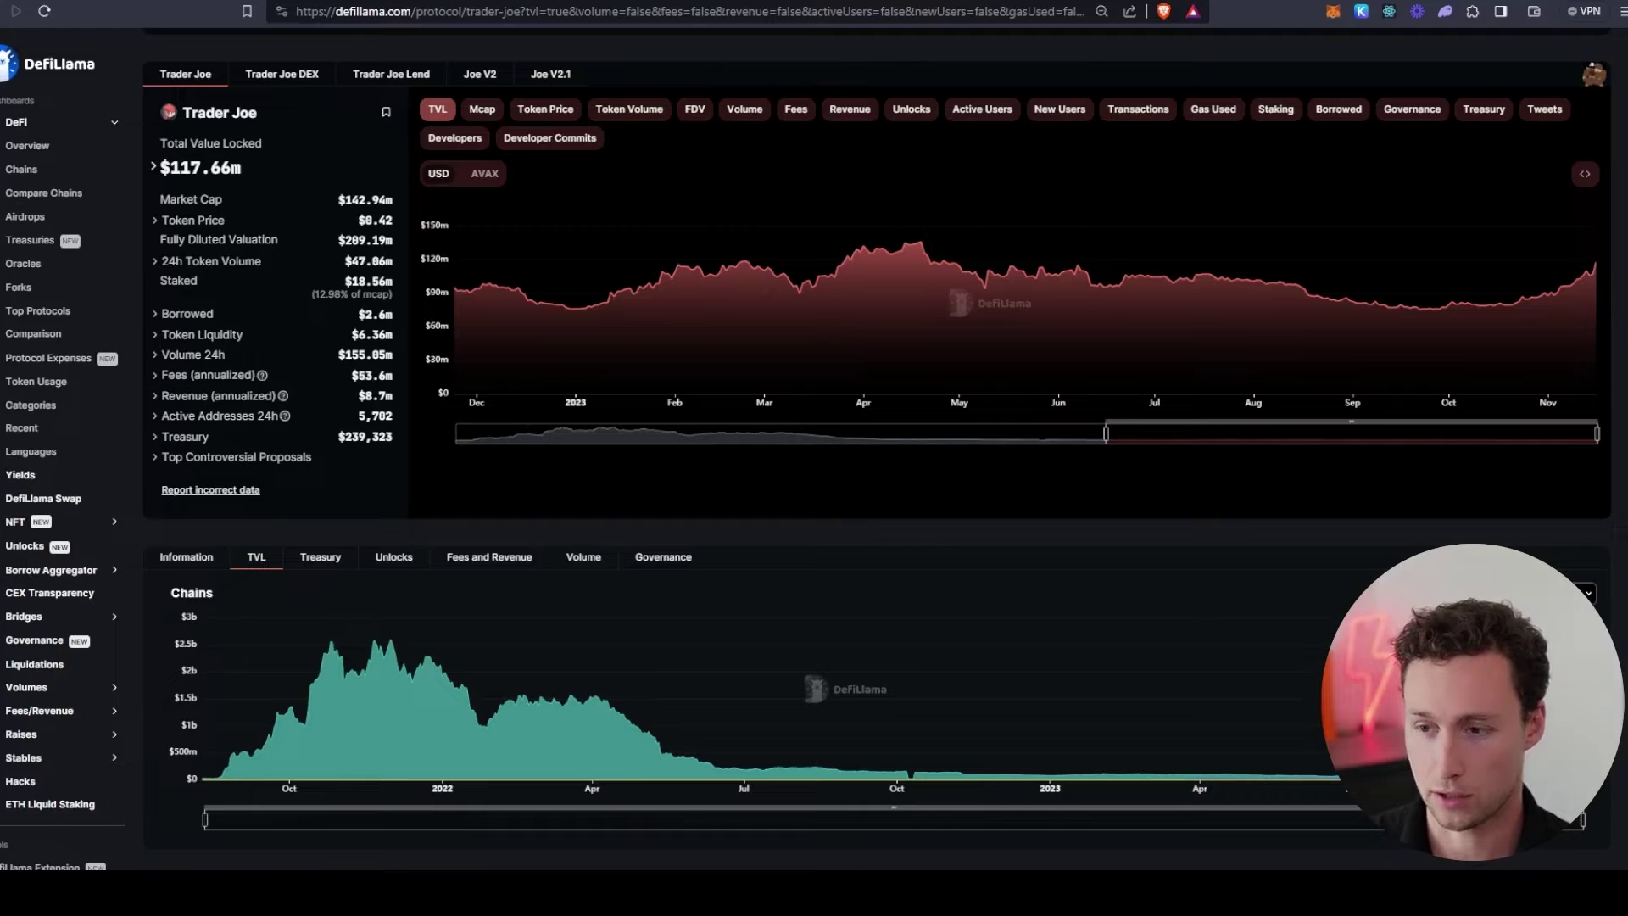
# Step: Overlay Token Price on the TVL chart, narrowed to late June–mid-November 2023
pyautogui.click(552, 112)
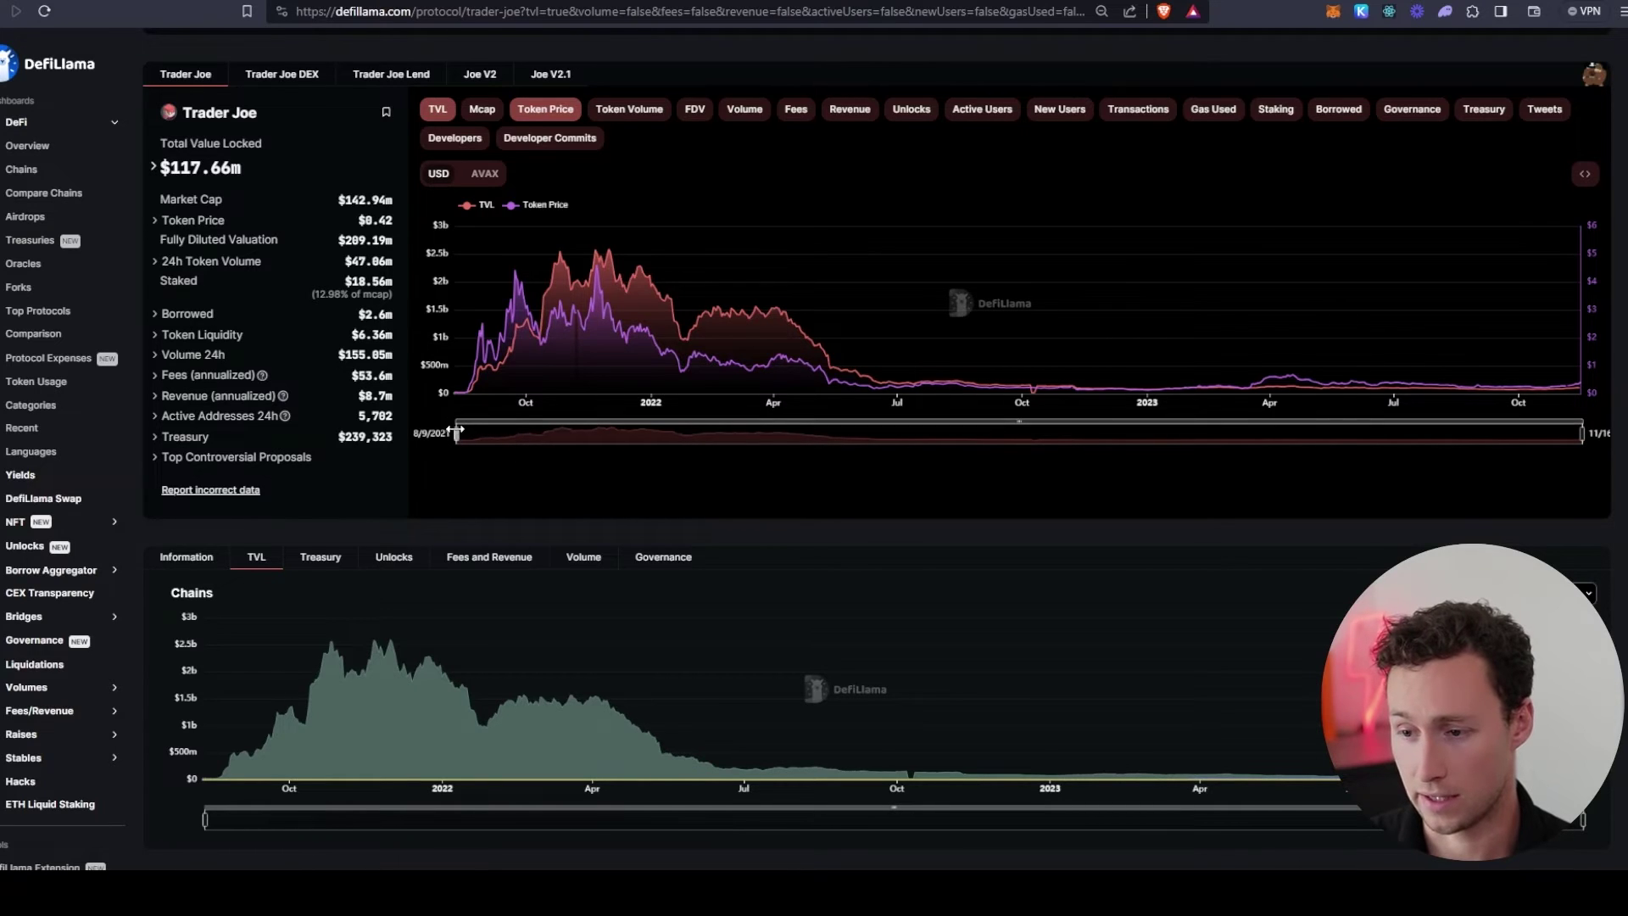
pyautogui.moveTo(457, 433); pyautogui.dragTo(1385, 432)
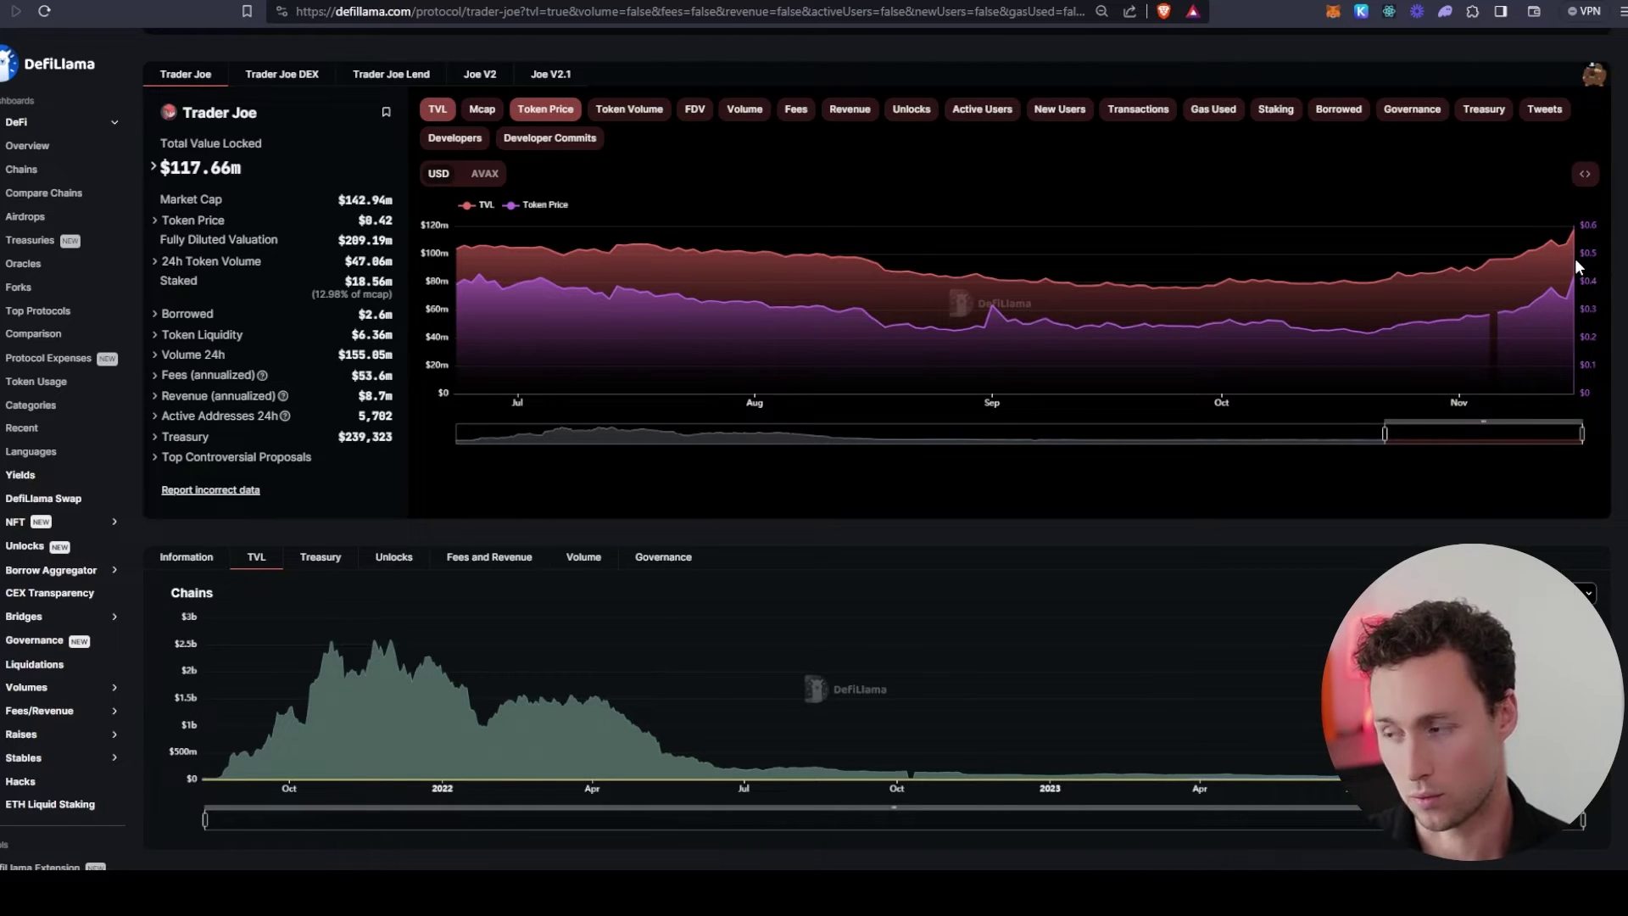
# Step: Scroll through the Top Auto Pools list on the Trader Joe site
pyautogui.hotkey('ctrl', 'Tab')
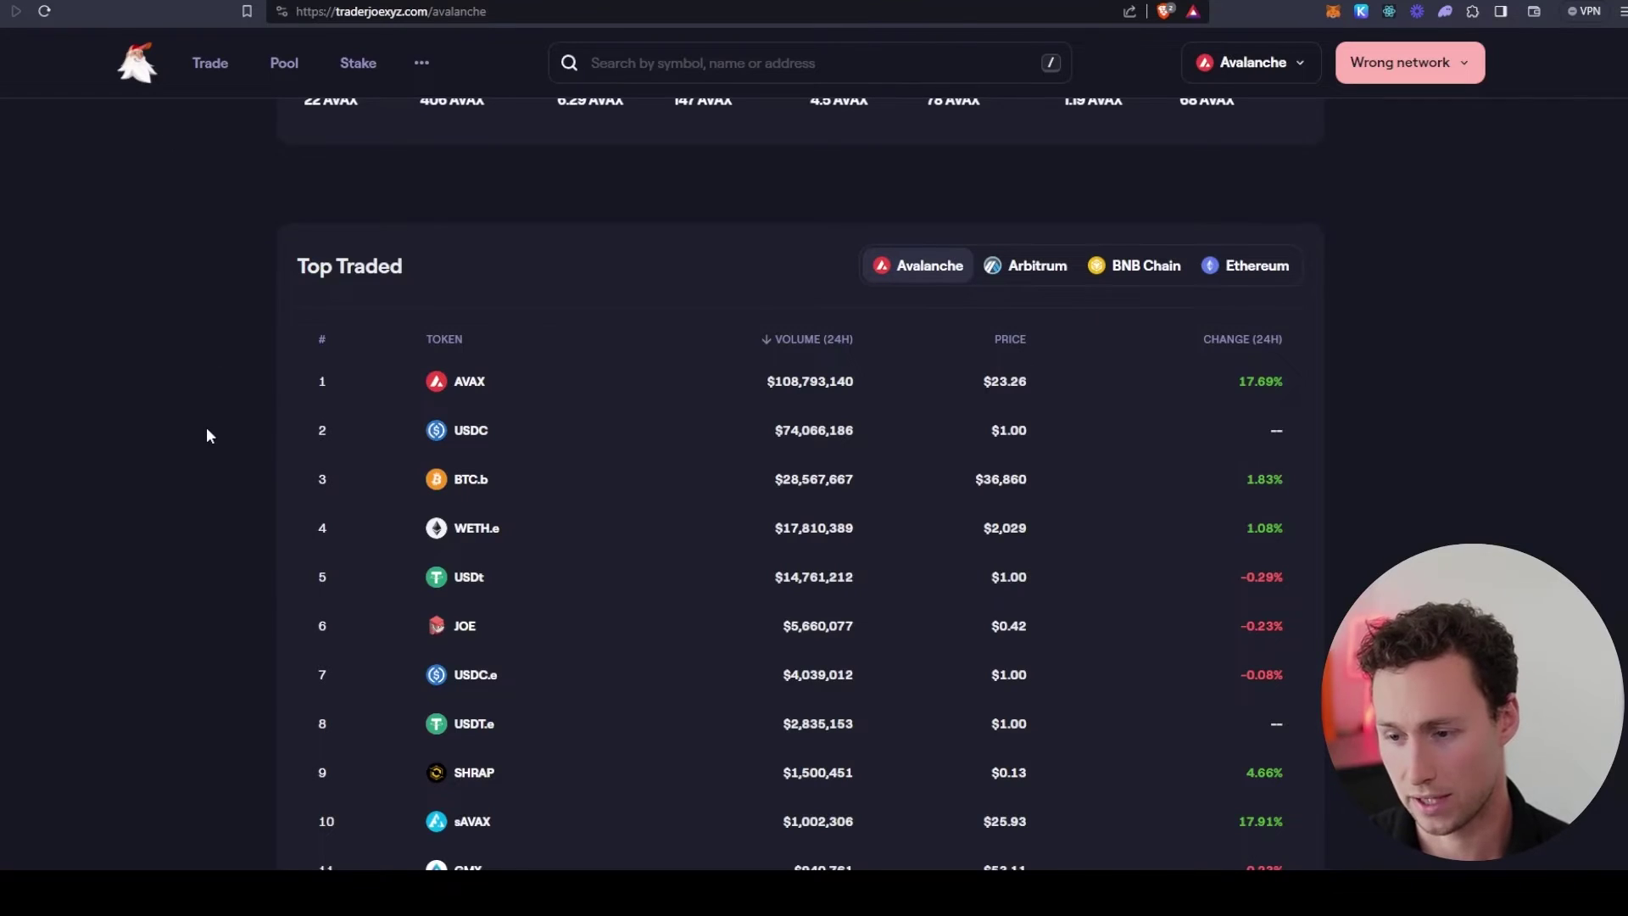
pyautogui.scroll(15, 208, 434)
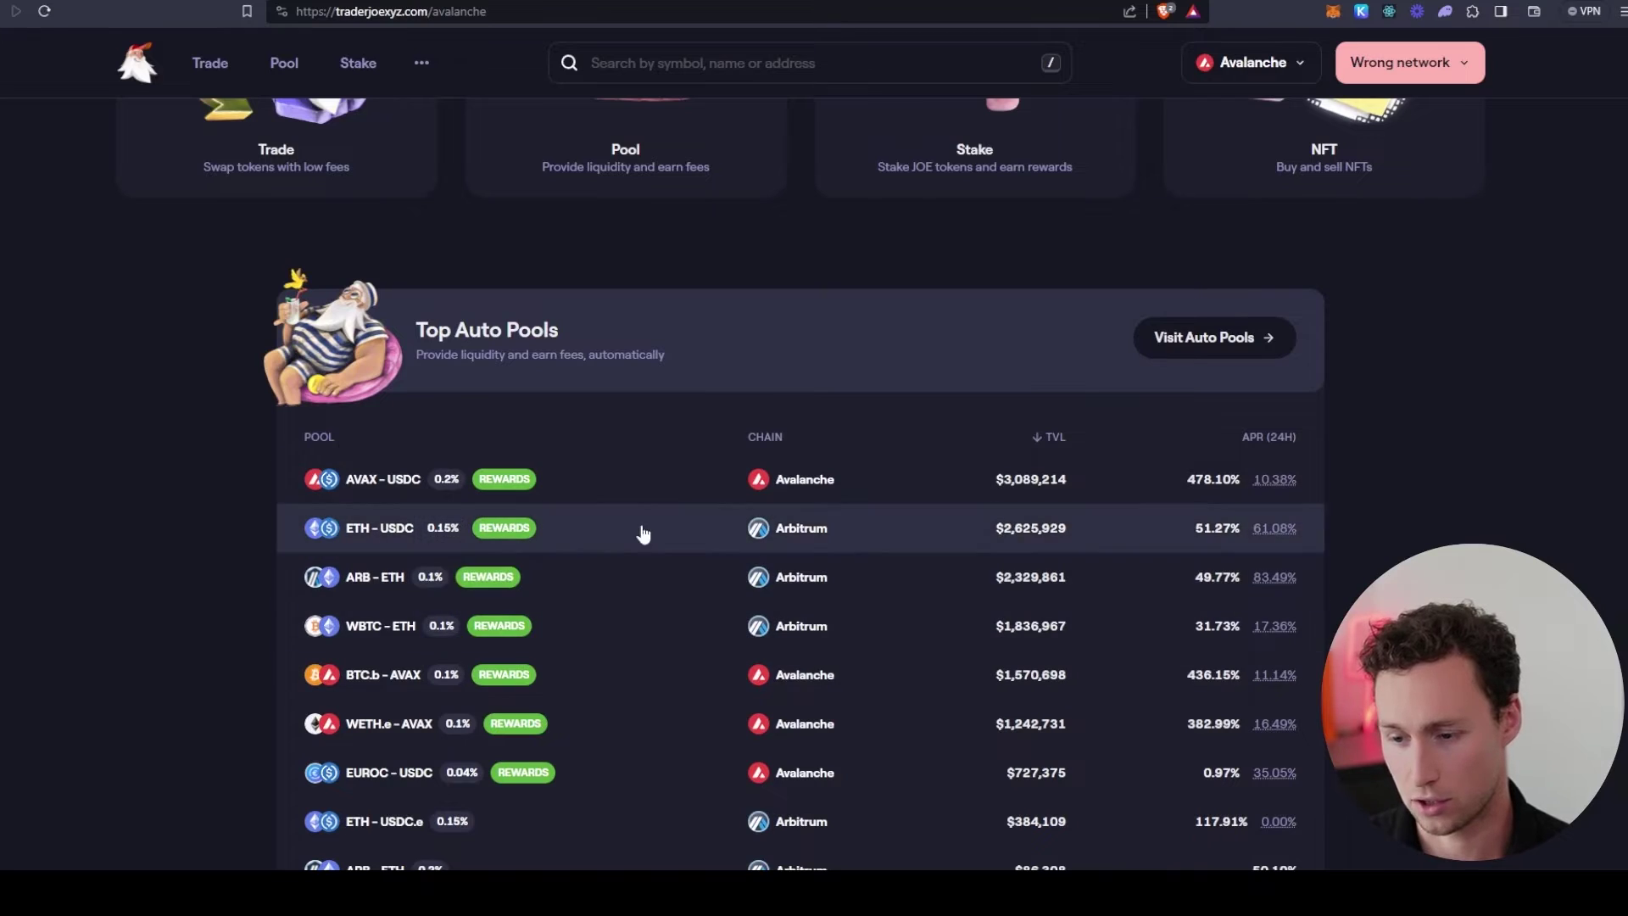
pyautogui.scroll(-1, 585, 594)
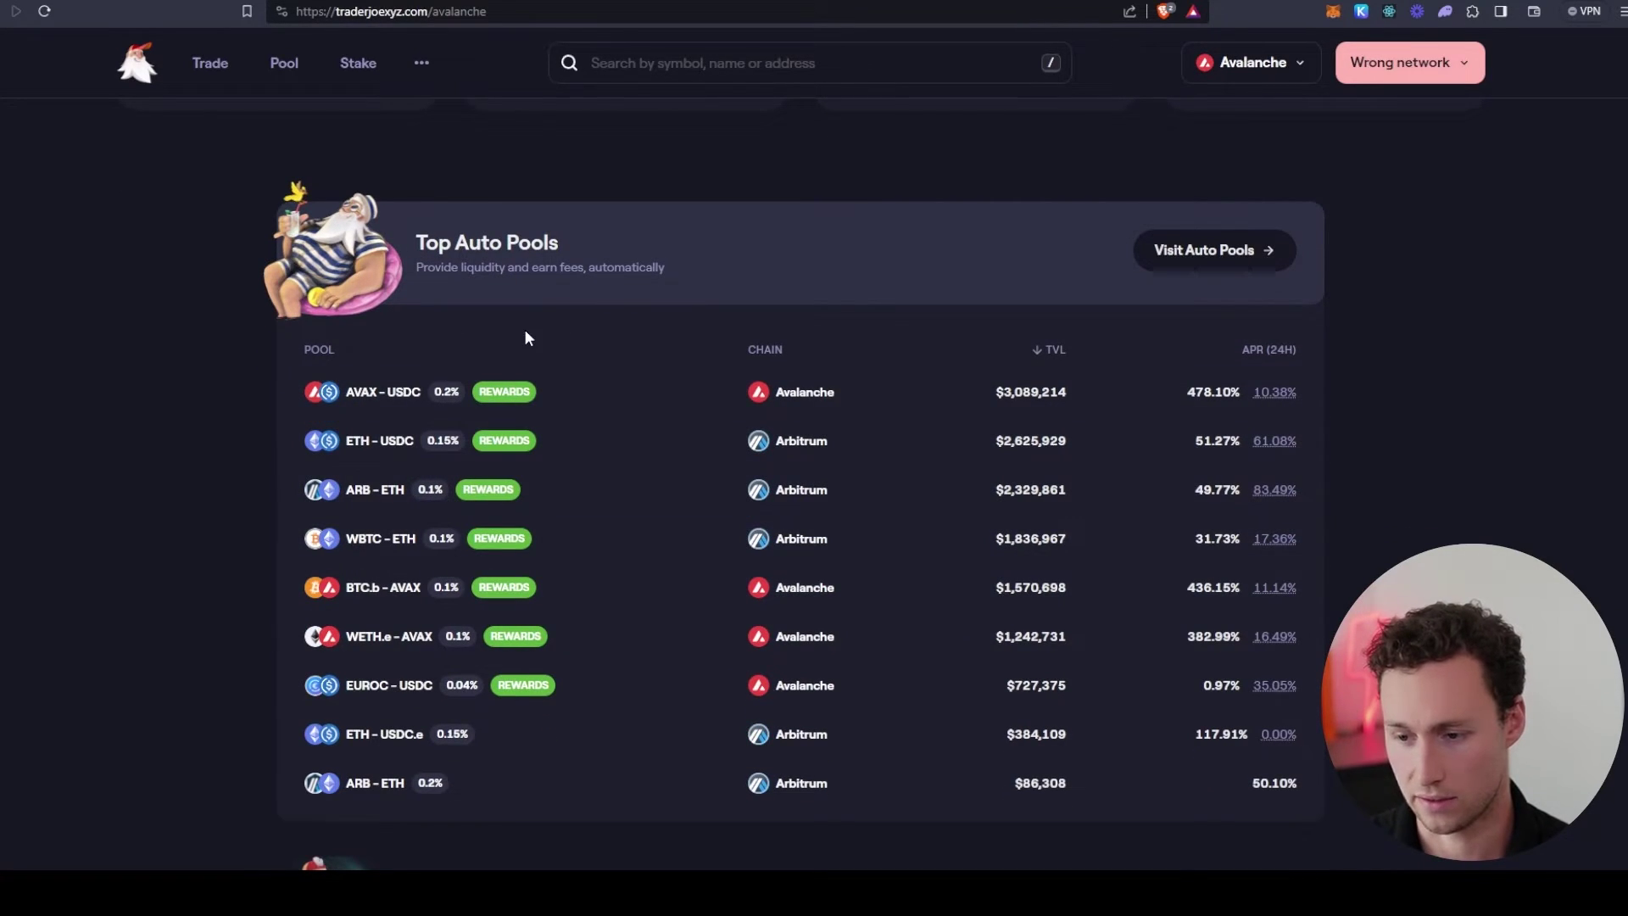
pyautogui.scroll(5, 440, 187)
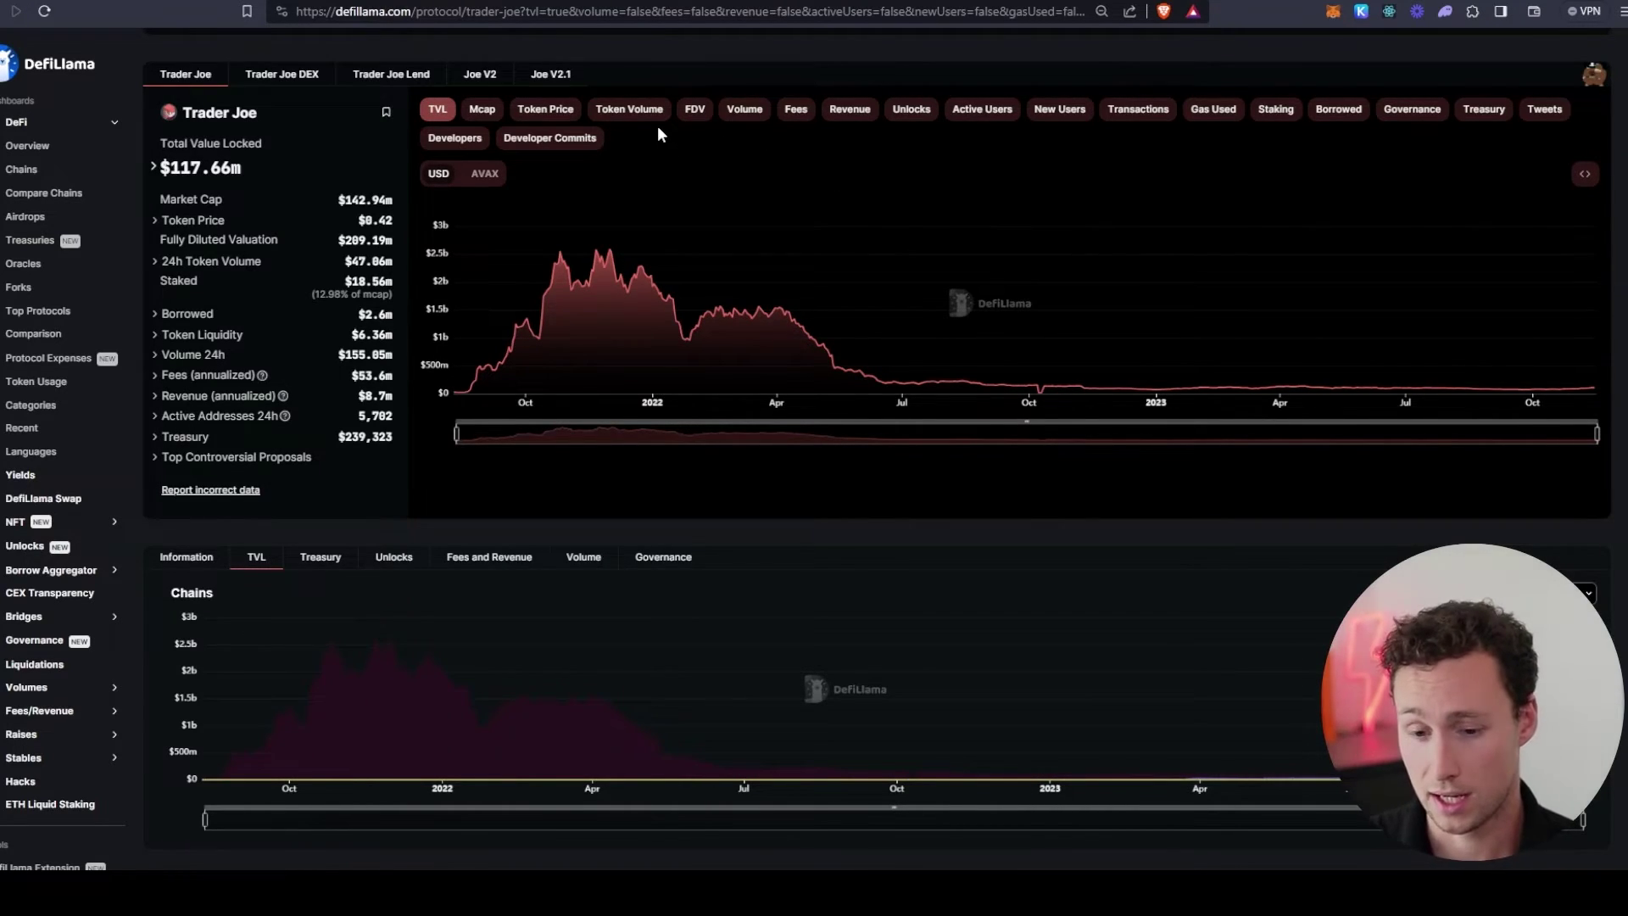
# Step: Narrow the TVL chart to 2023 onward and compare it with JOE's CoinGecko price
pyautogui.moveTo(456, 433); pyautogui.dragTo(1141, 472)
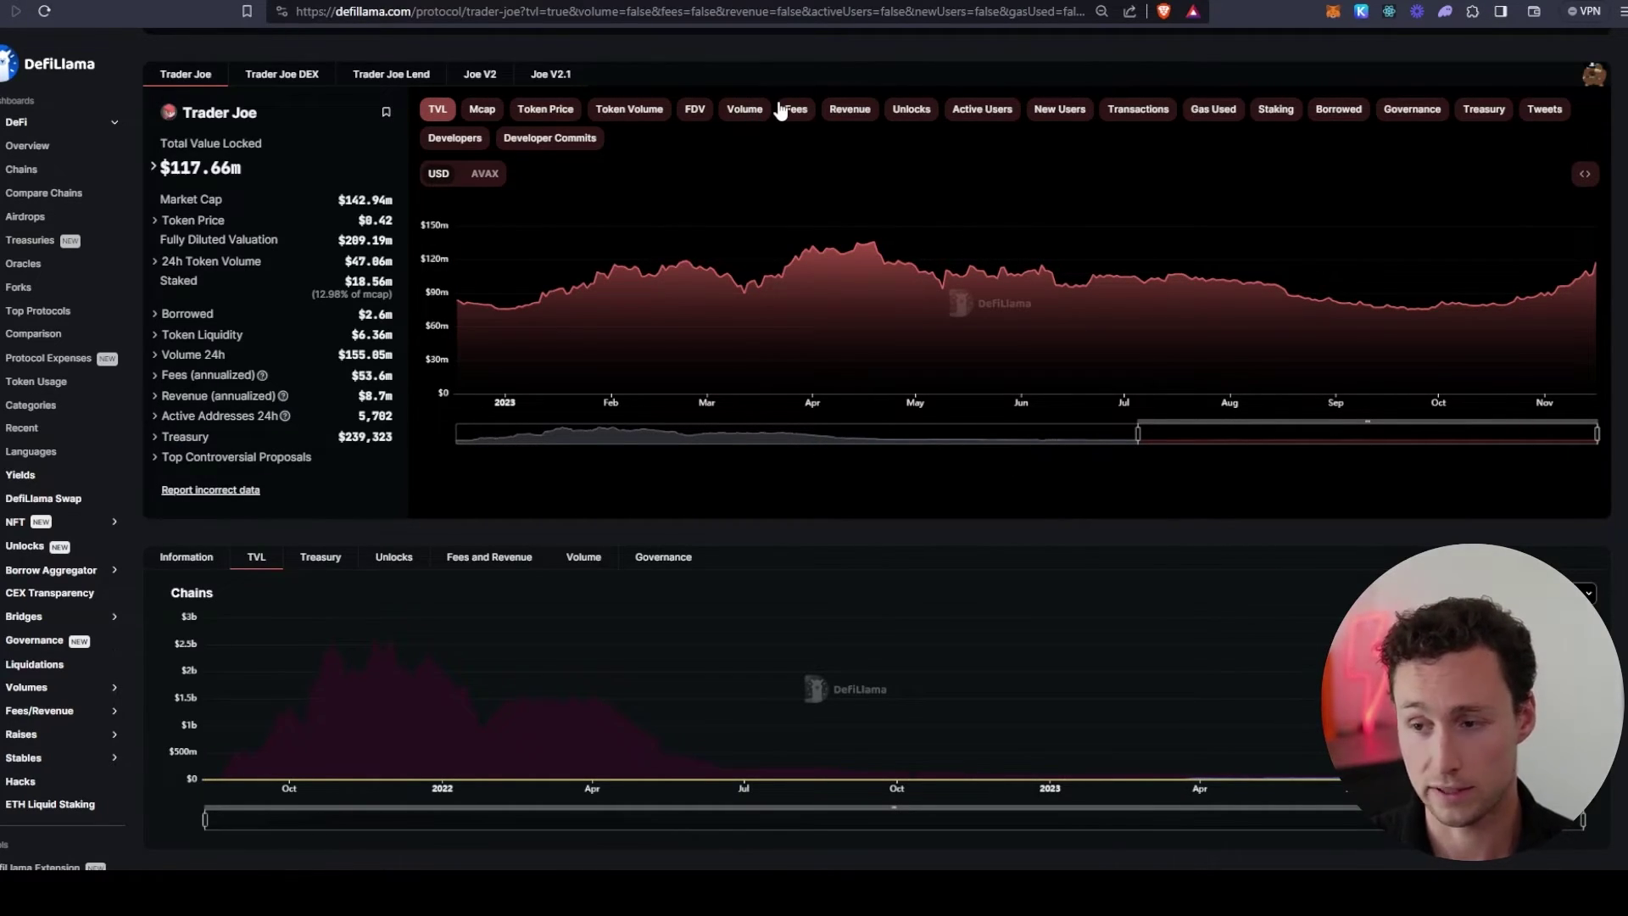
pyautogui.hotkey('ctrl', 'Tab')
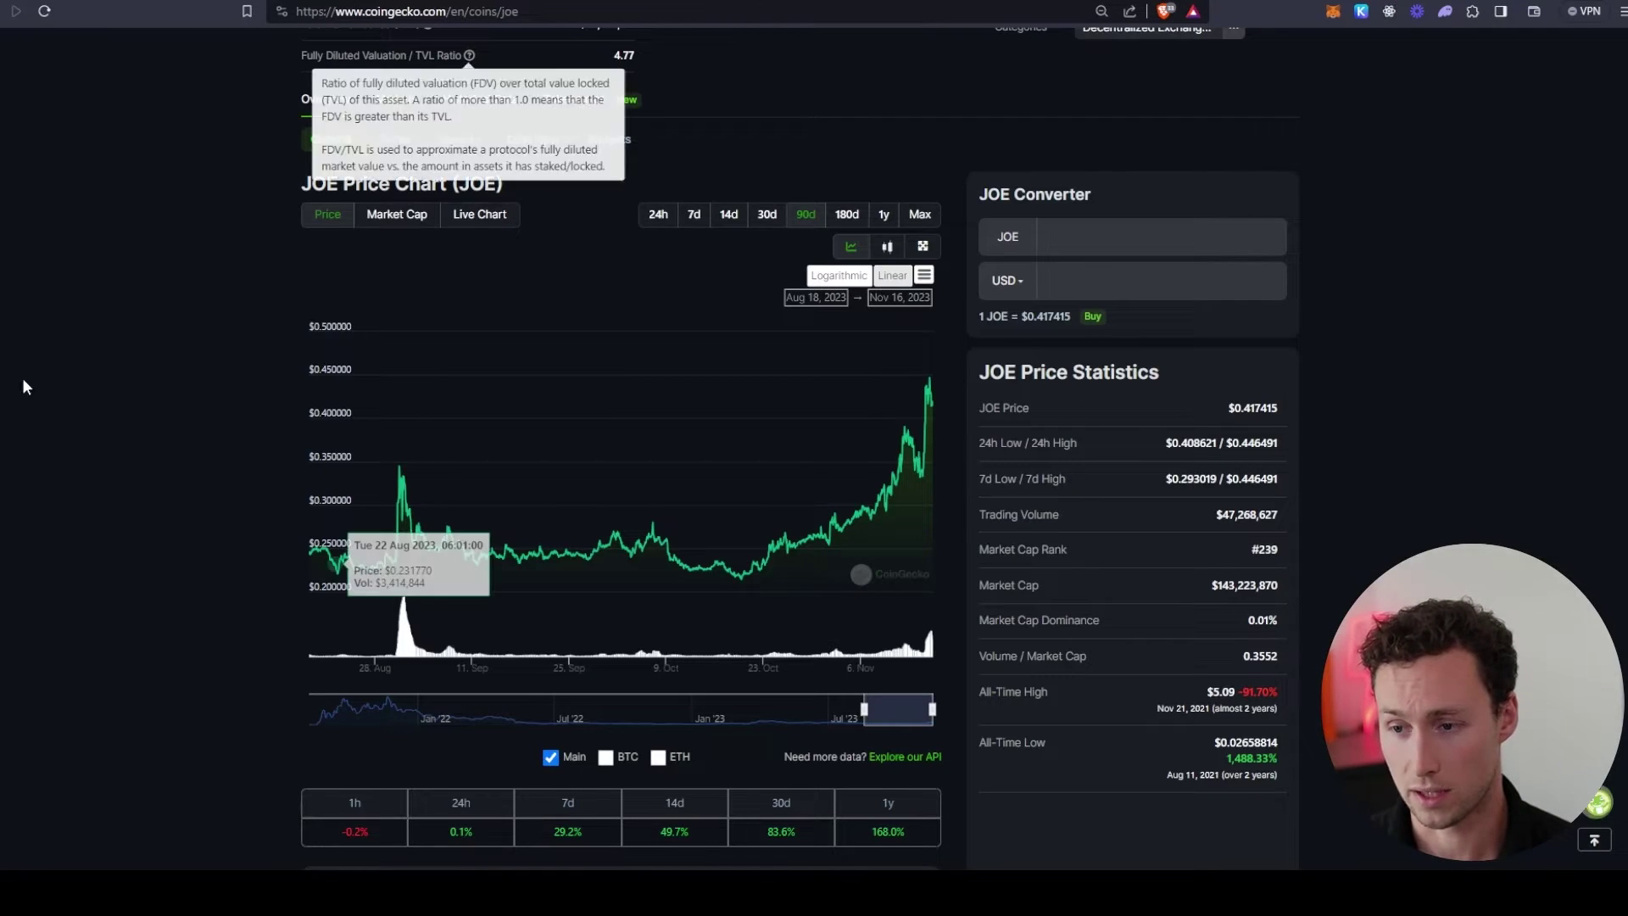
pyautogui.scroll(6, 212, 317)
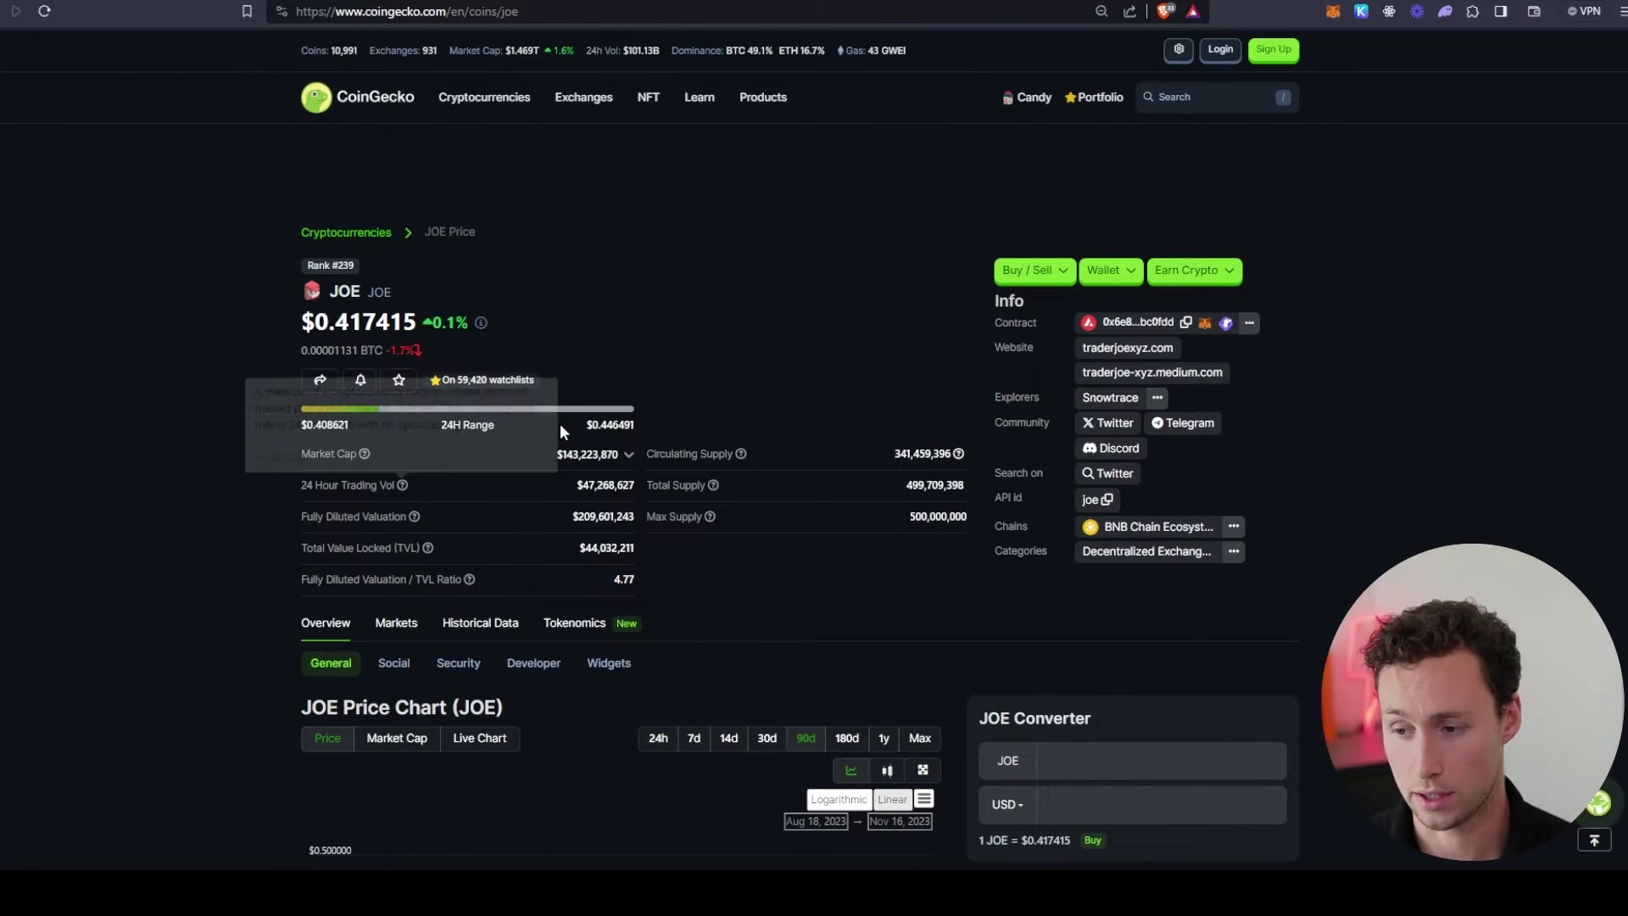
pyautogui.scroll(-1, 560, 424)
pyautogui.scroll(-2, 225, 438)
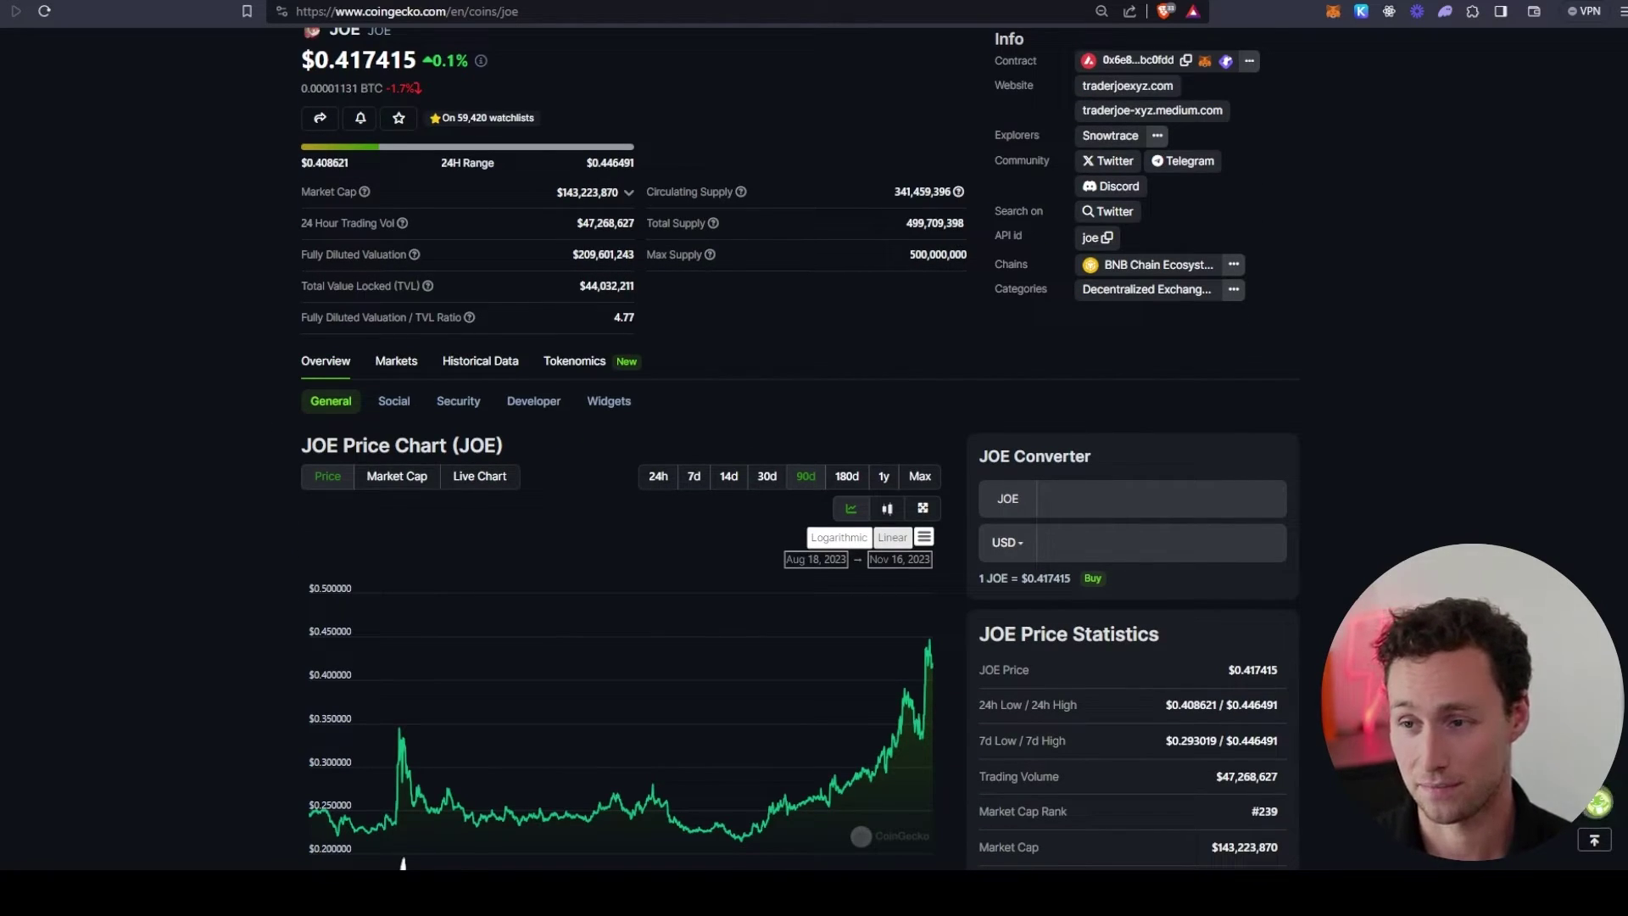
pyautogui.hotkey('ctrl', 'shift', 'Tab')
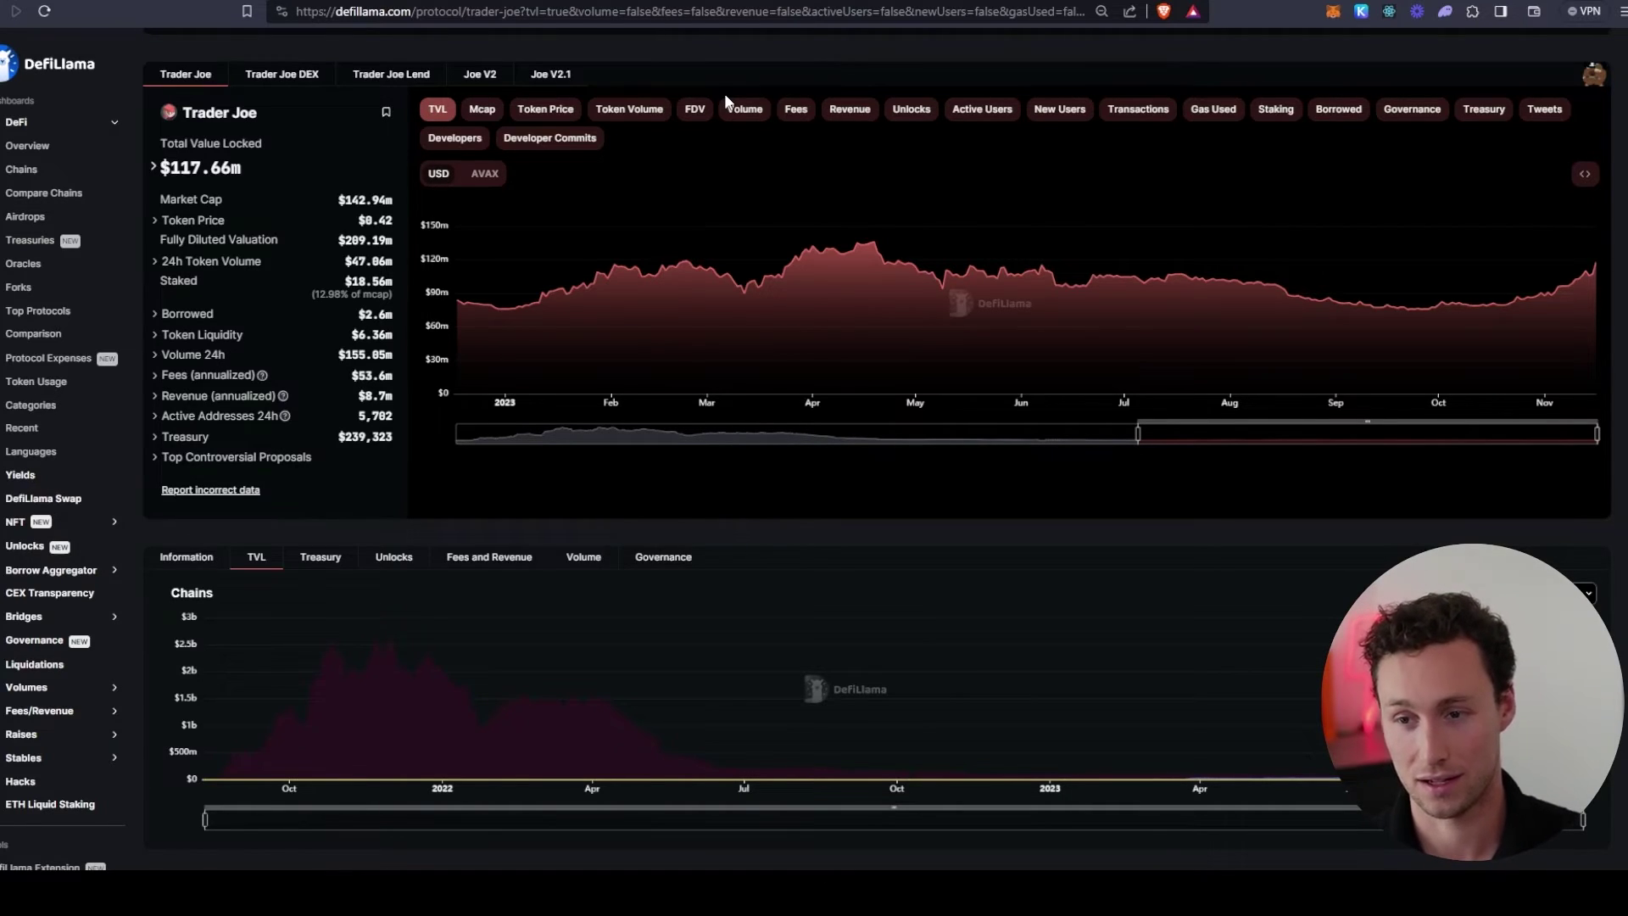
# Step: Flip between the Trader Joe pools, CoinGecko JOE price, and DefiLlama's Trader Joe page
pyautogui.hotkey('ctrl', 'Tab')
pyautogui.scroll(-5, 628, 381)
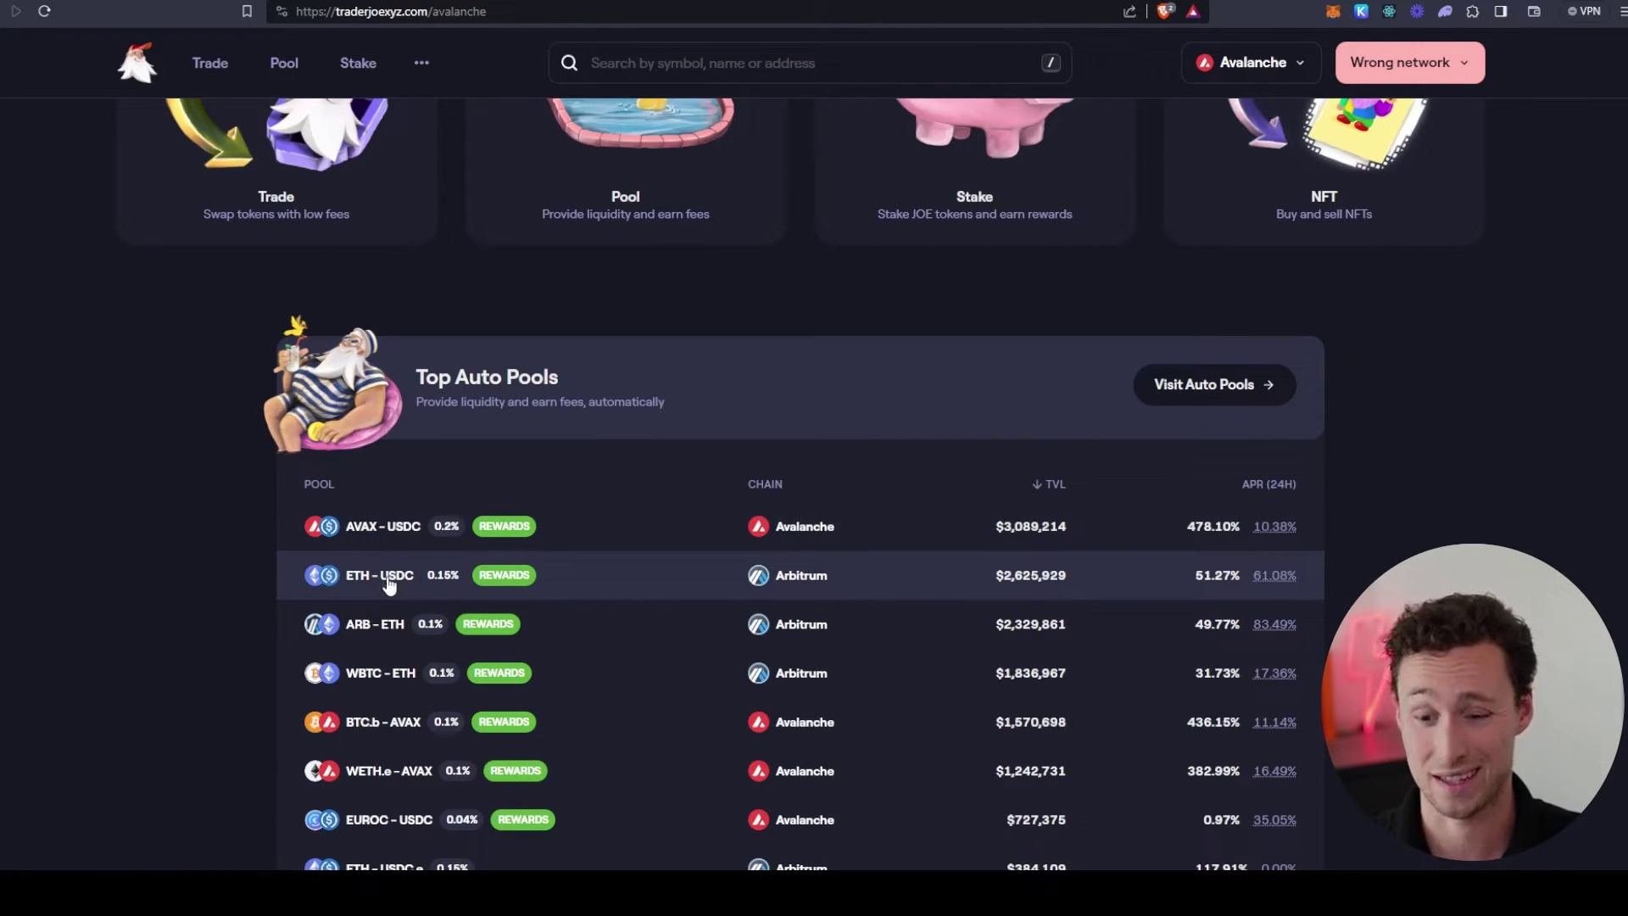
pyautogui.scroll(5, 319, 647)
pyautogui.hotkey('ctrl', 'shift', 'Tab')
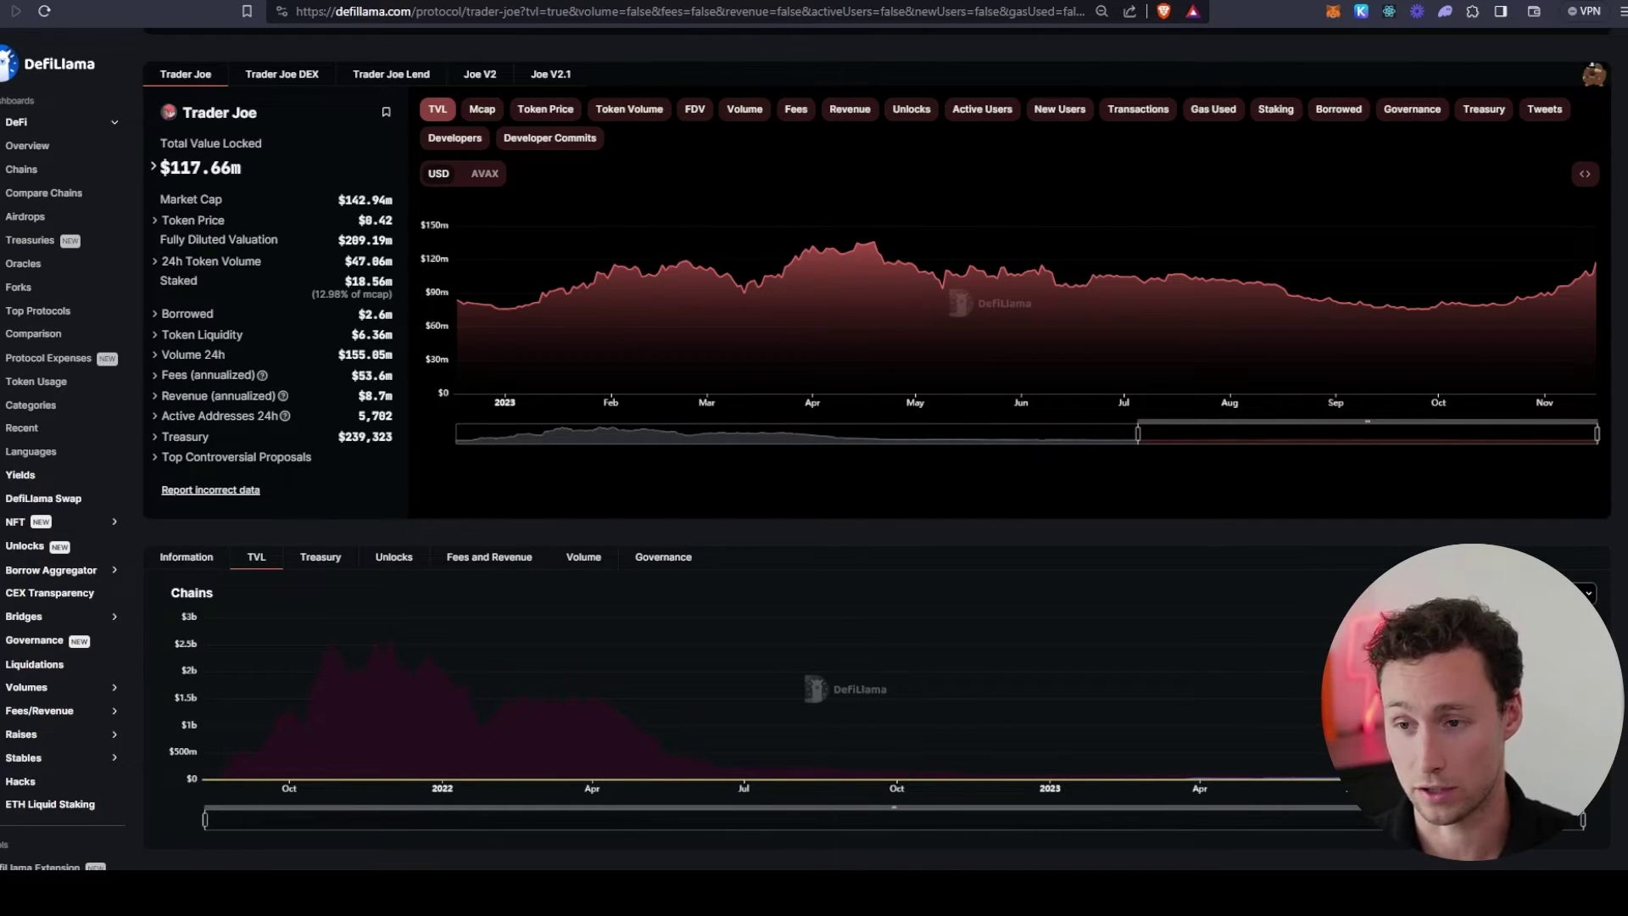
pyautogui.hotkey('ctrl', 'Tab')
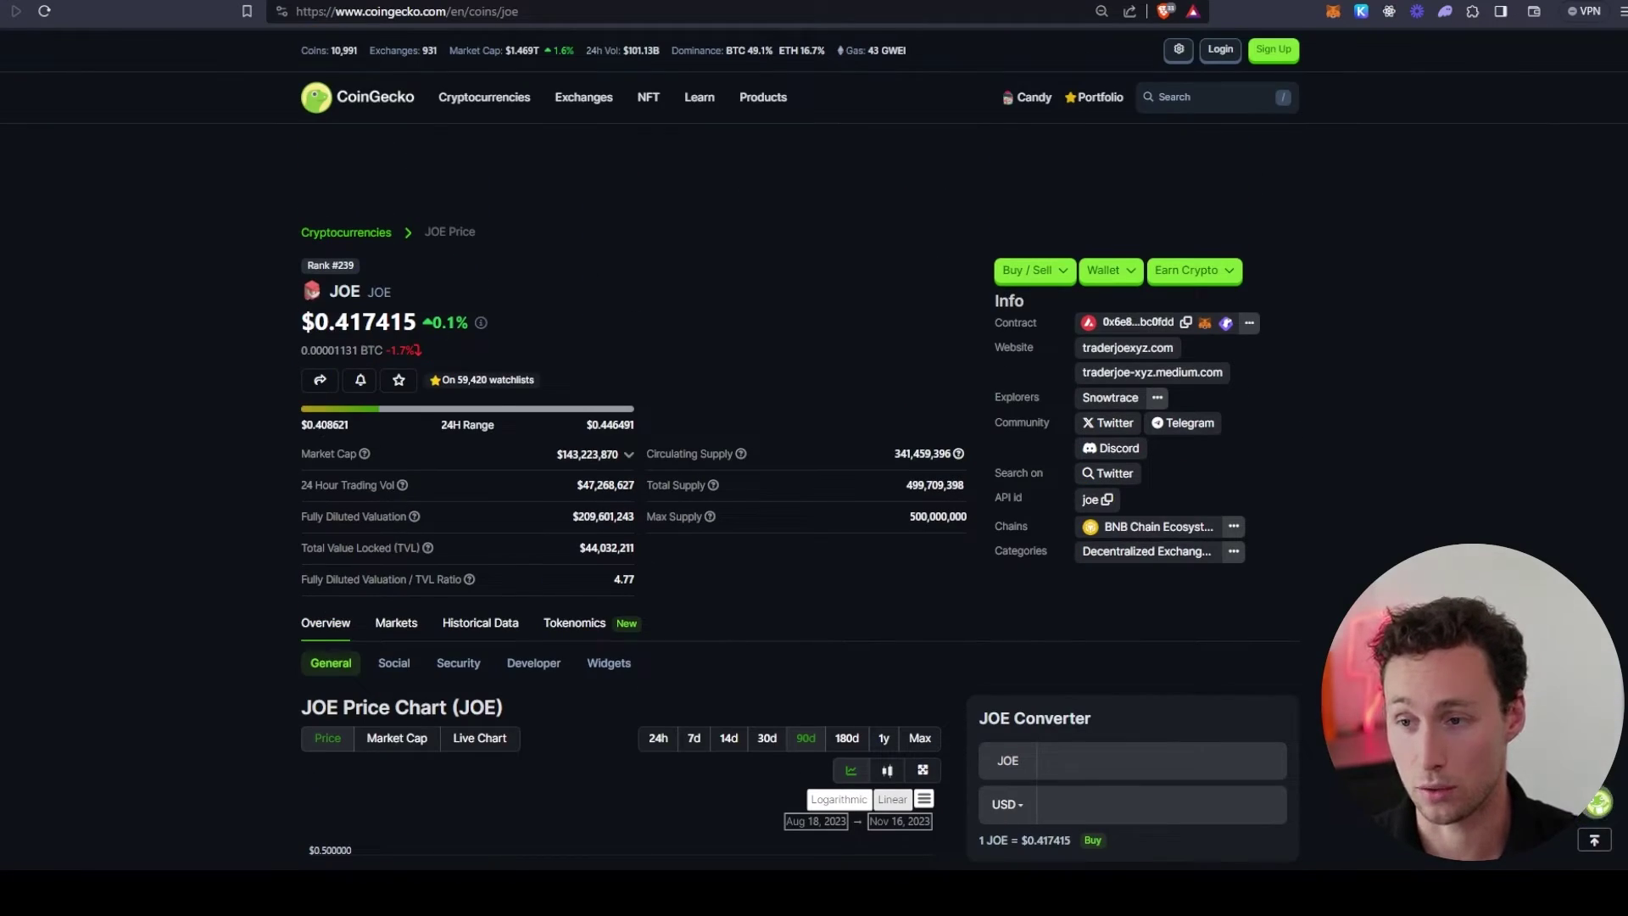
pyautogui.hotkey('ctrl', 'shift', 'Tab')
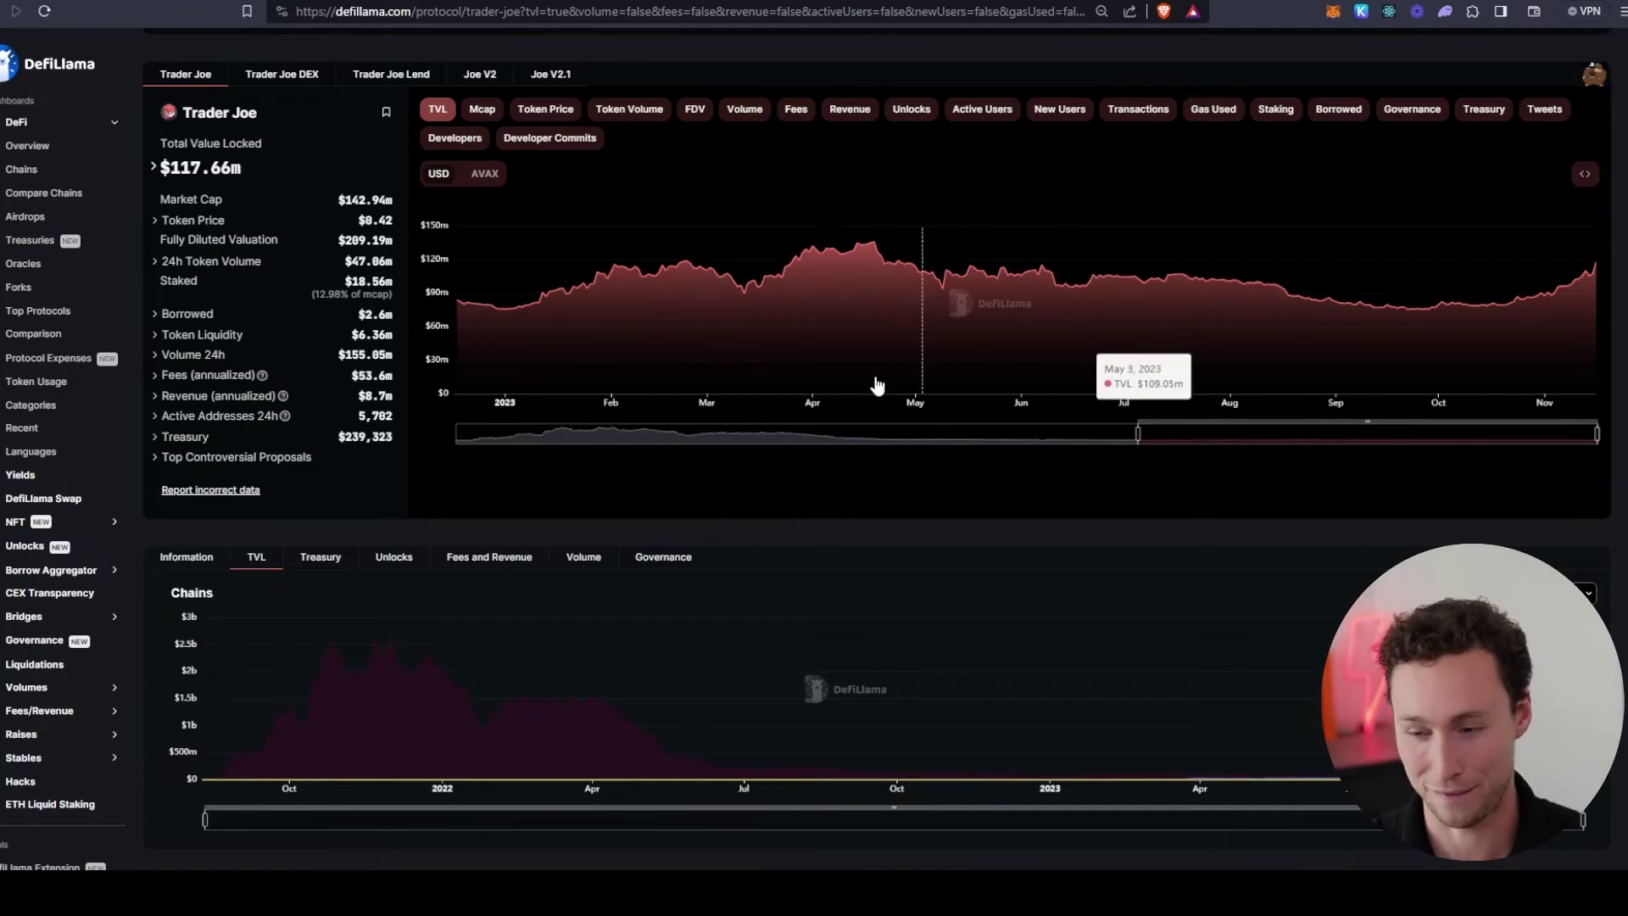
# Step: Add daily trading volume to Trader Joe's TVL chart, narrowed to late June–mid-November 2023
pyautogui.click(745, 110)
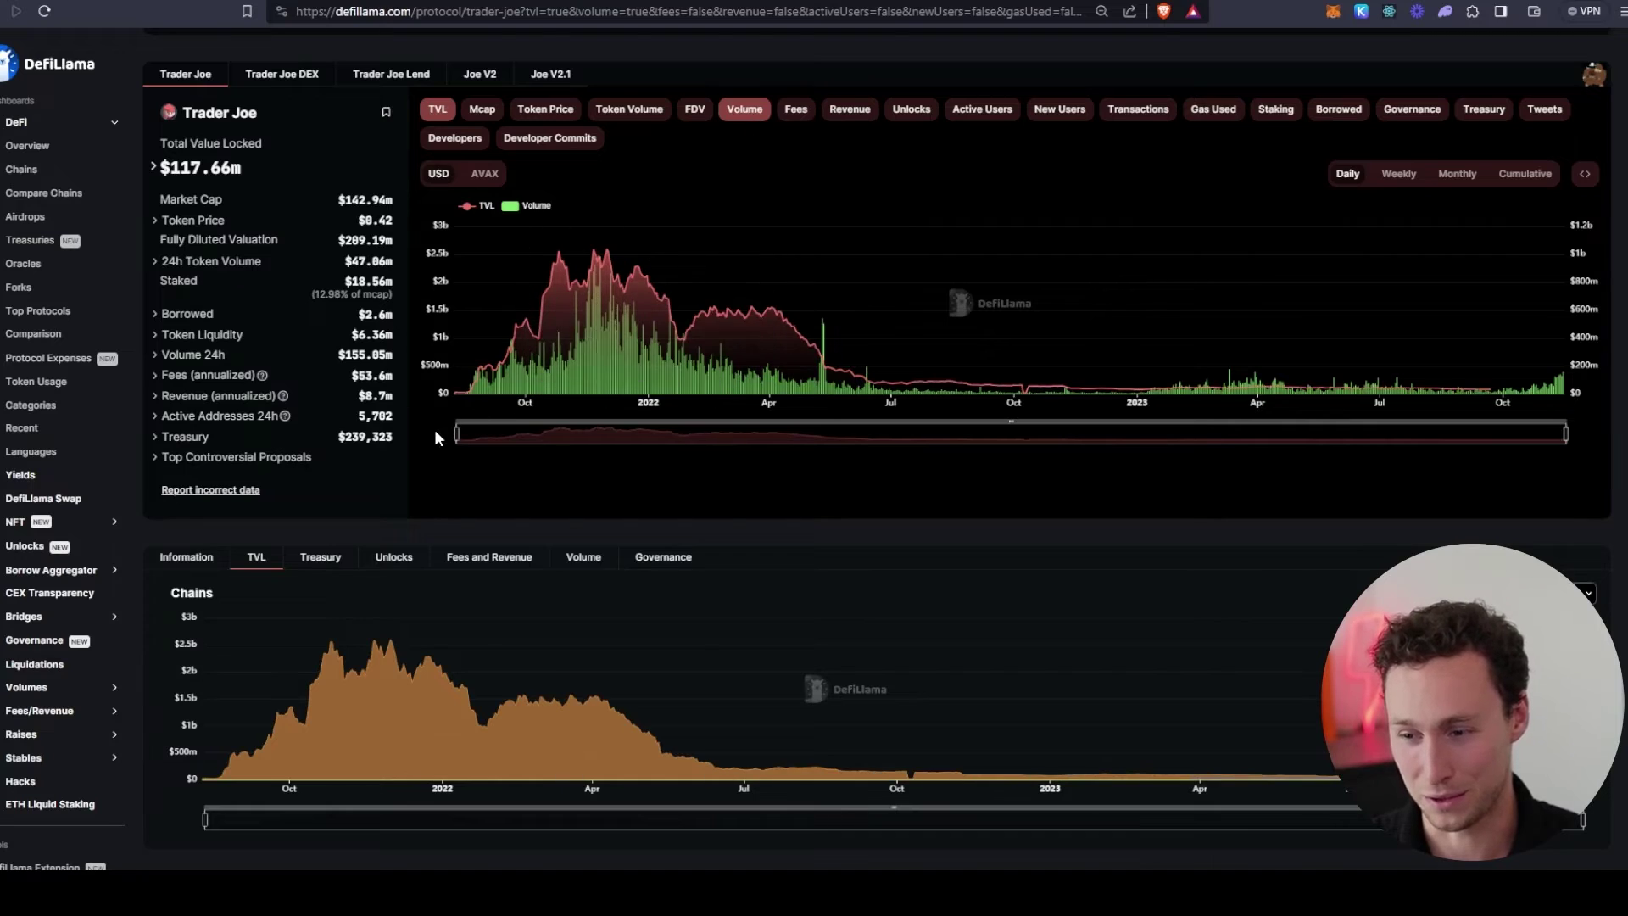
pyautogui.moveTo(525, 435); pyautogui.dragTo(1138, 406)
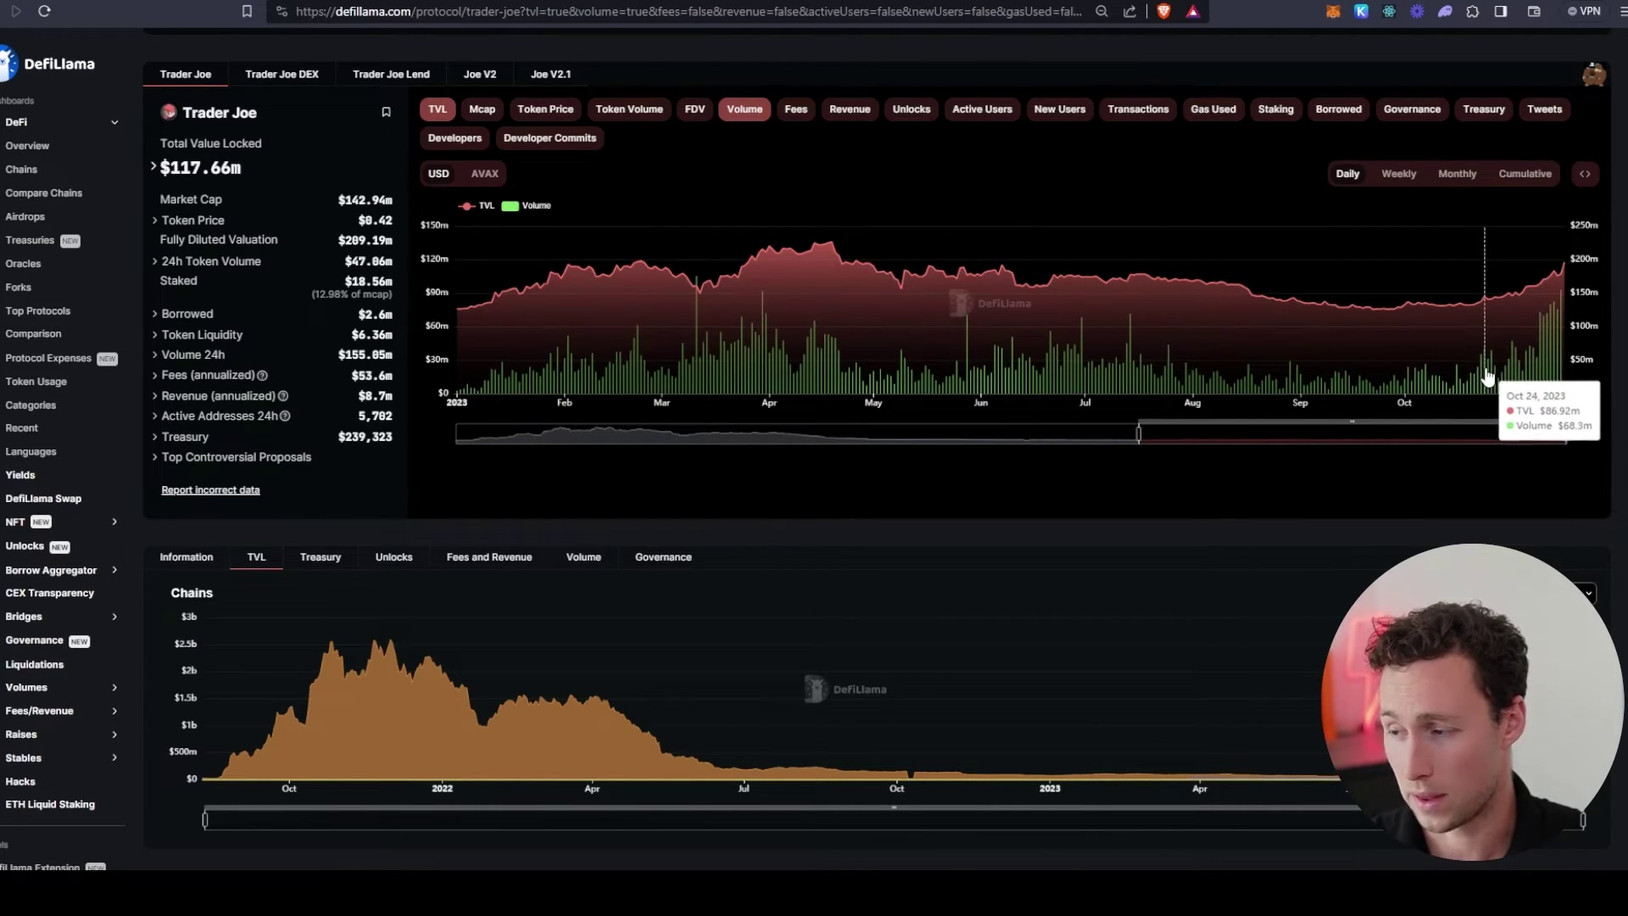
pyautogui.click(1399, 174)
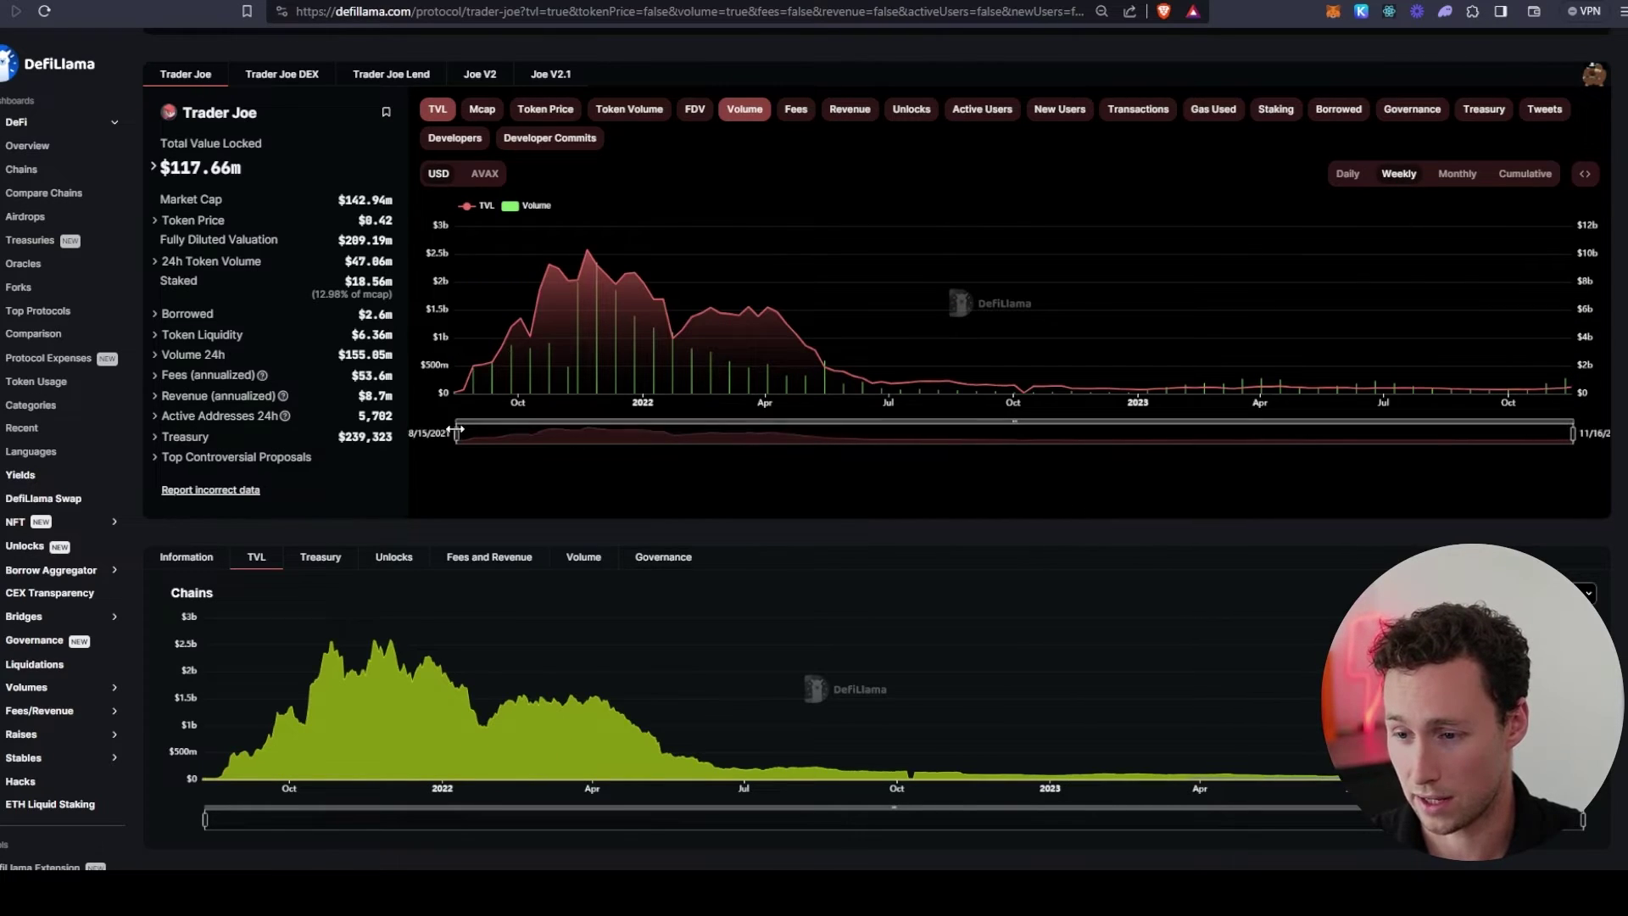
pyautogui.moveTo(458, 431); pyautogui.dragTo(1244, 424)
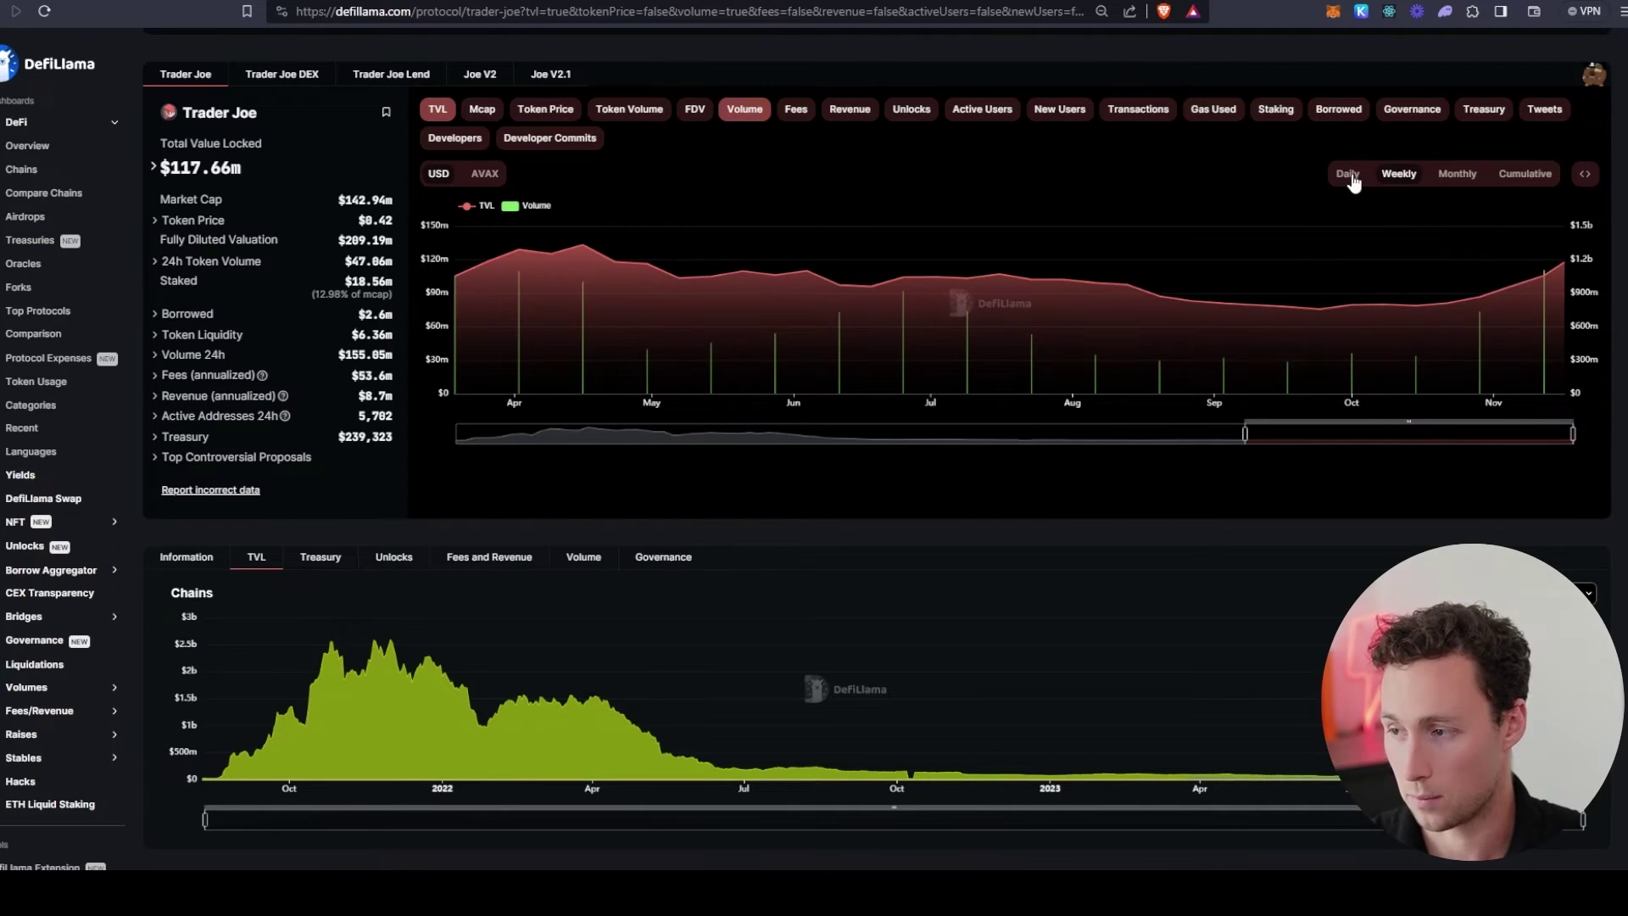
pyautogui.click(1347, 173)
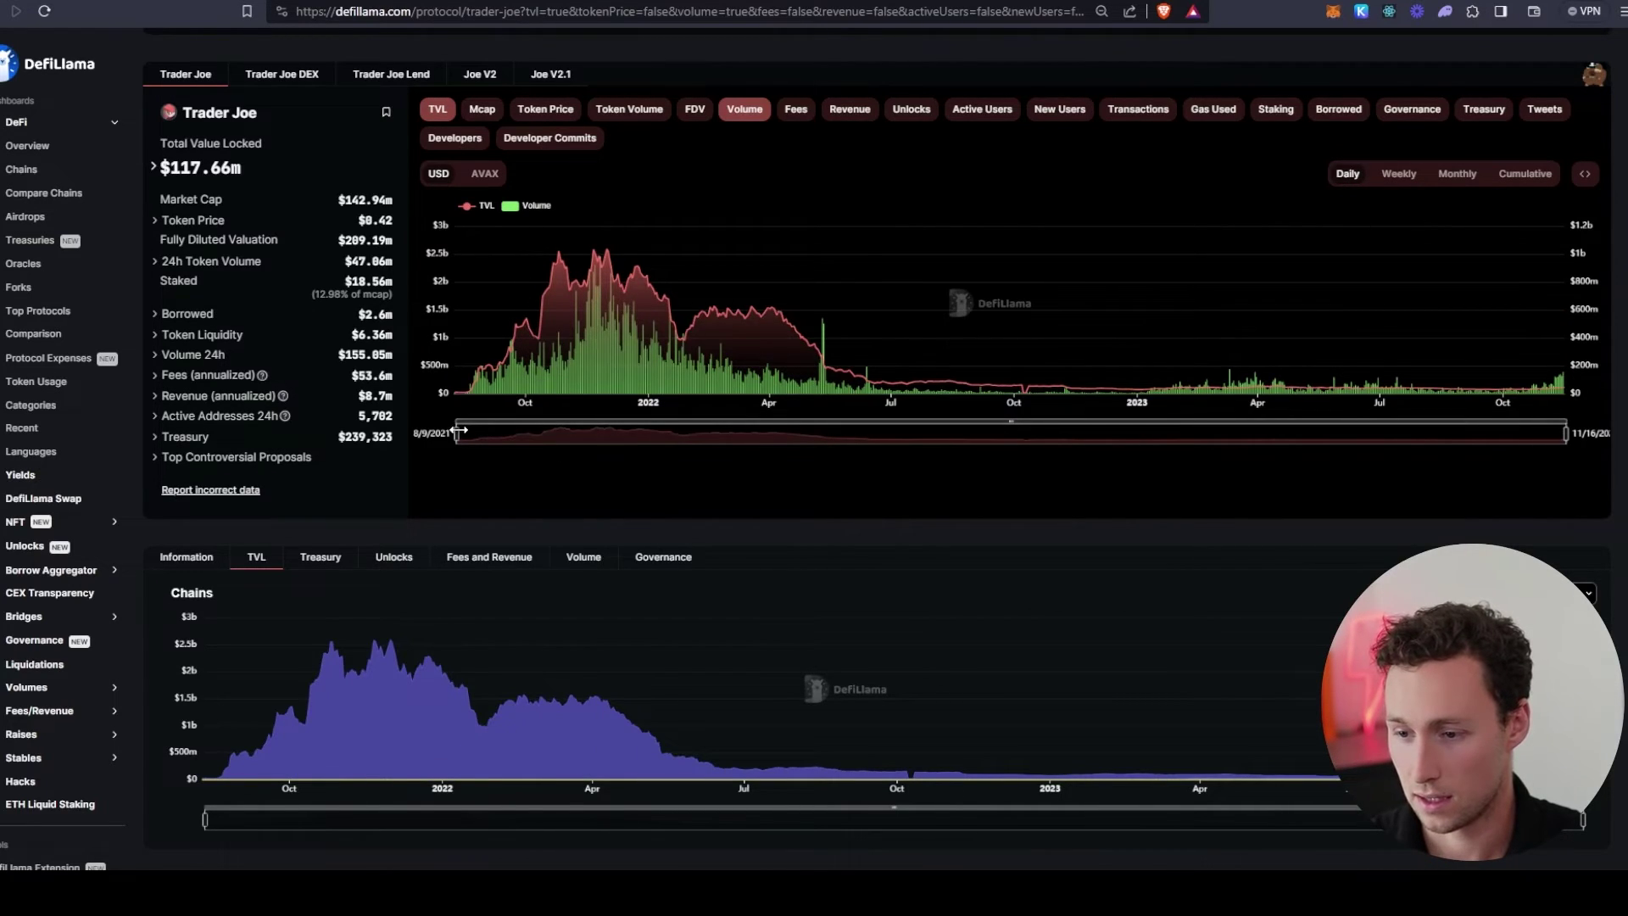
pyautogui.moveTo(449, 433); pyautogui.dragTo(1367, 433)
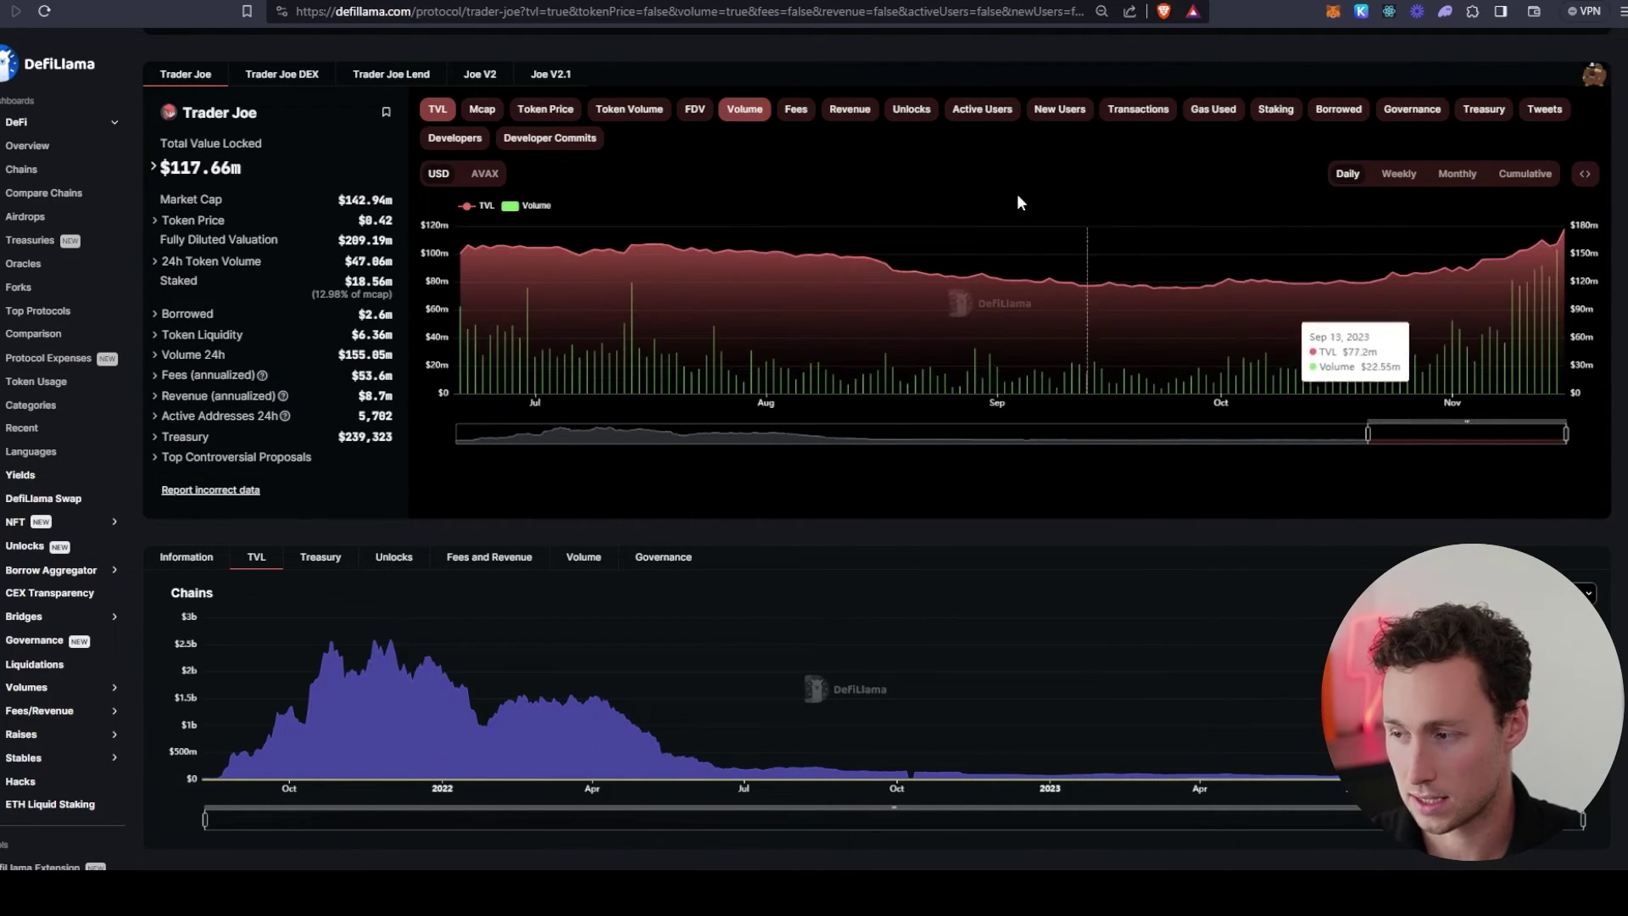
# Step: Overlay Trader Joe's token price on the TVL and volume chart, zoomed to recent months
pyautogui.click(559, 109)
pyautogui.moveTo(456, 433); pyautogui.dragTo(1410, 381)
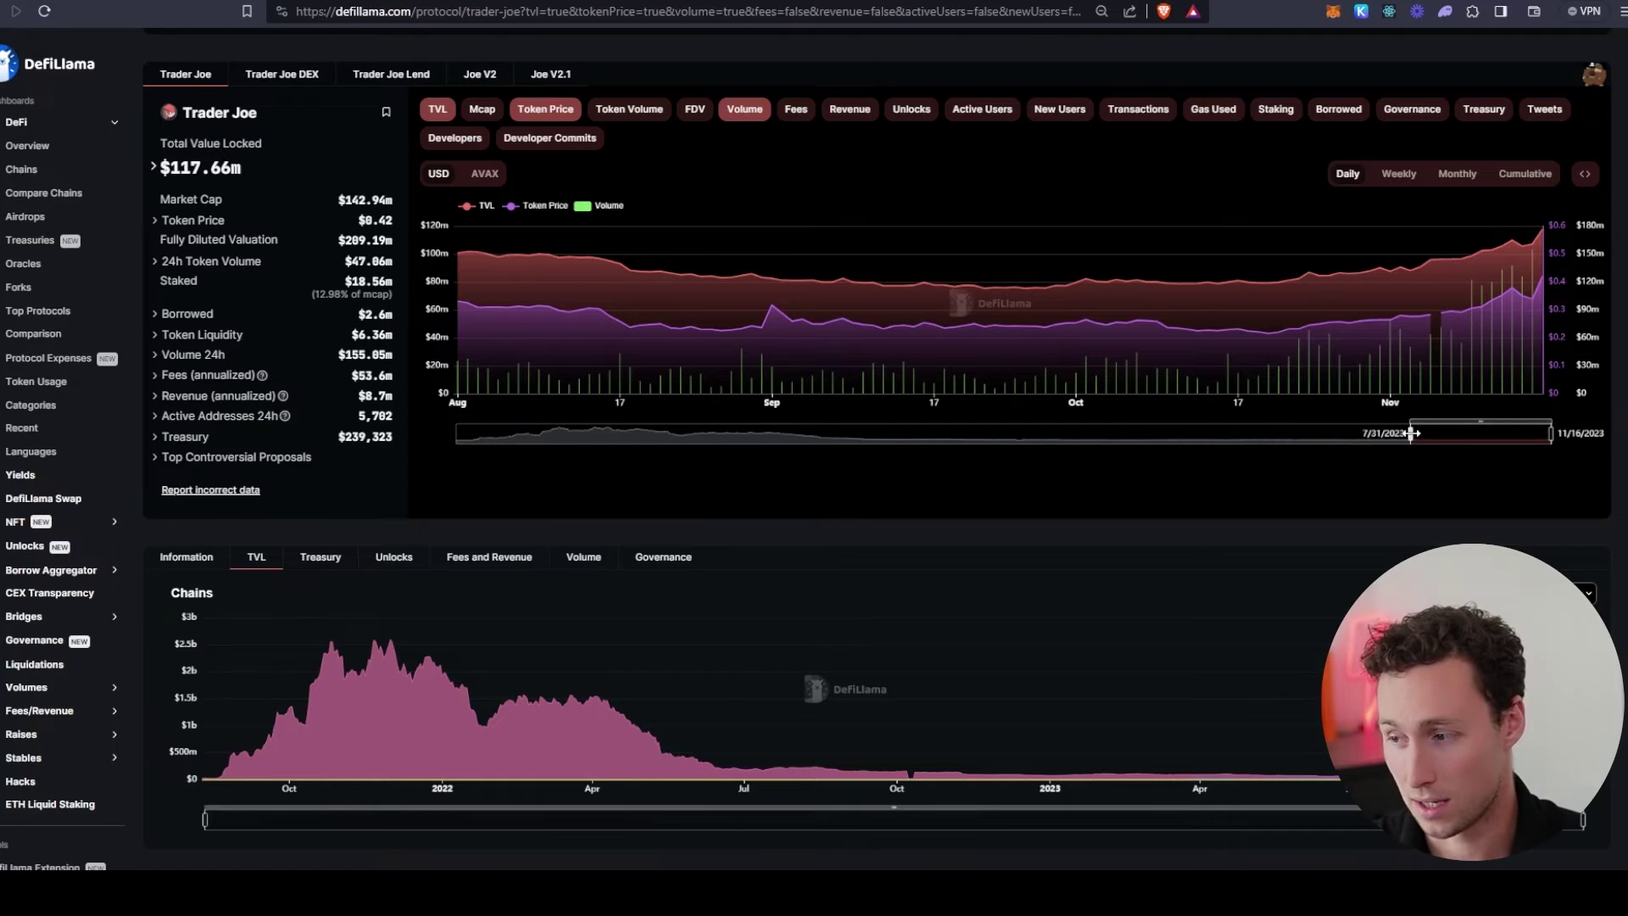
pyautogui.moveTo(1410, 434)
pyautogui.mouseDown()
pyautogui.moveTo(1302, 437)
pyautogui.moveTo(1420, 435)
pyautogui.mouseUp()
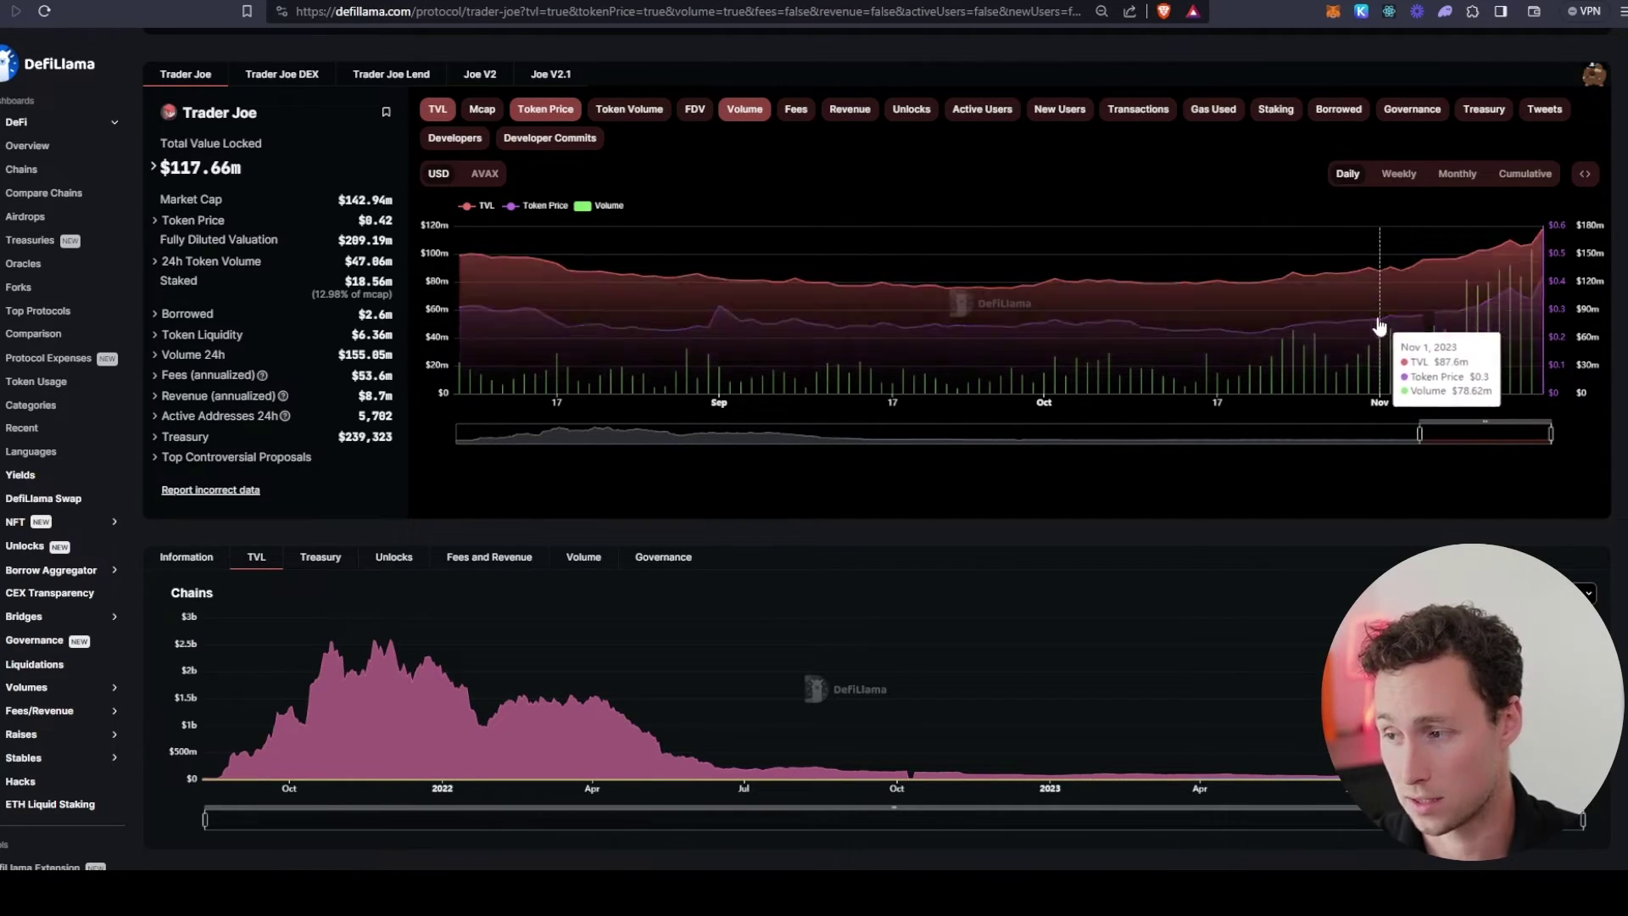
# Step: Switch over to the CoinGecko JOE price chart tab
pyautogui.hotkey('ctrl', 'Tab')
pyautogui.scroll(-7, 815, 536)
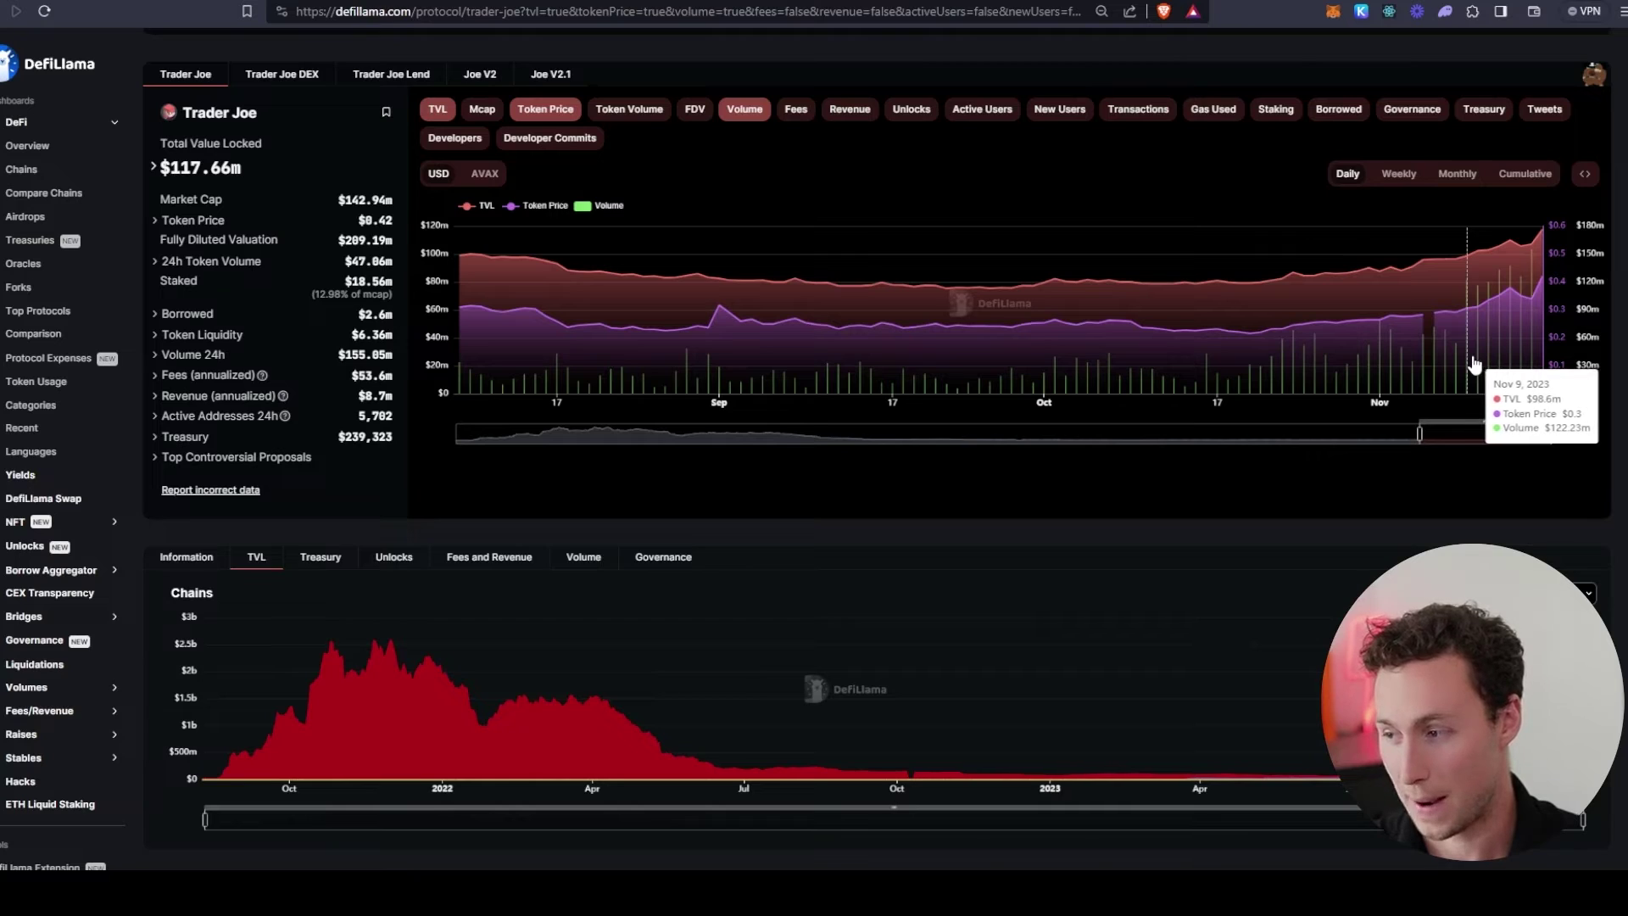
pyautogui.hotkey('ctrl', 'Tab')
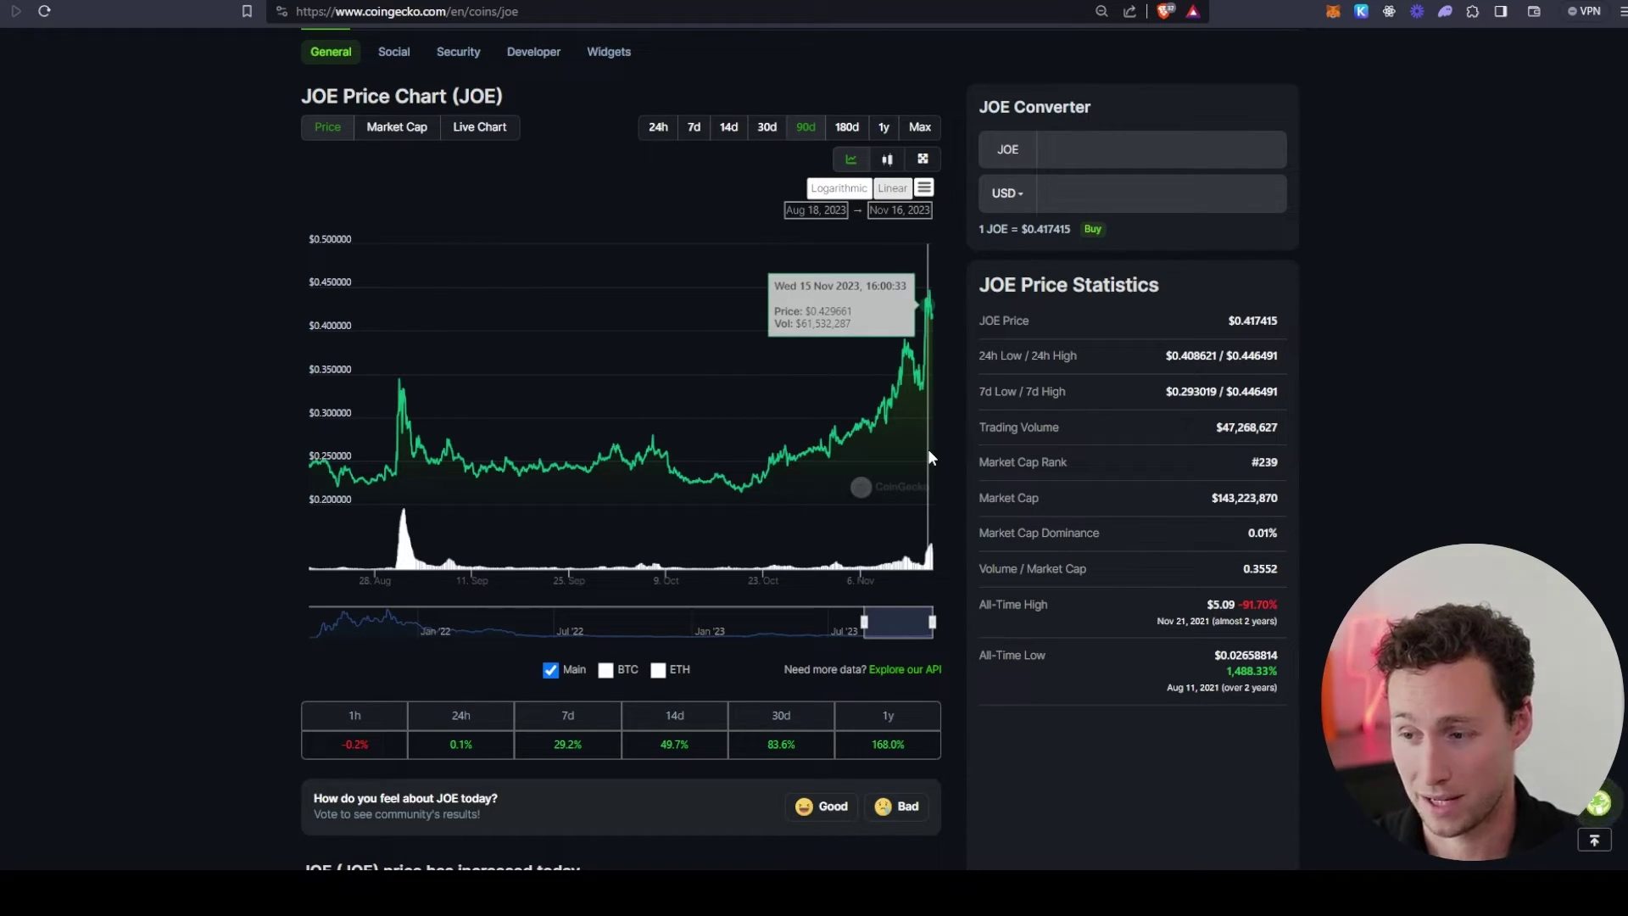
# Step: Scroll the CoinGecko JOE page back up to the Overview tabs
pyautogui.scroll(1, 941, 458)
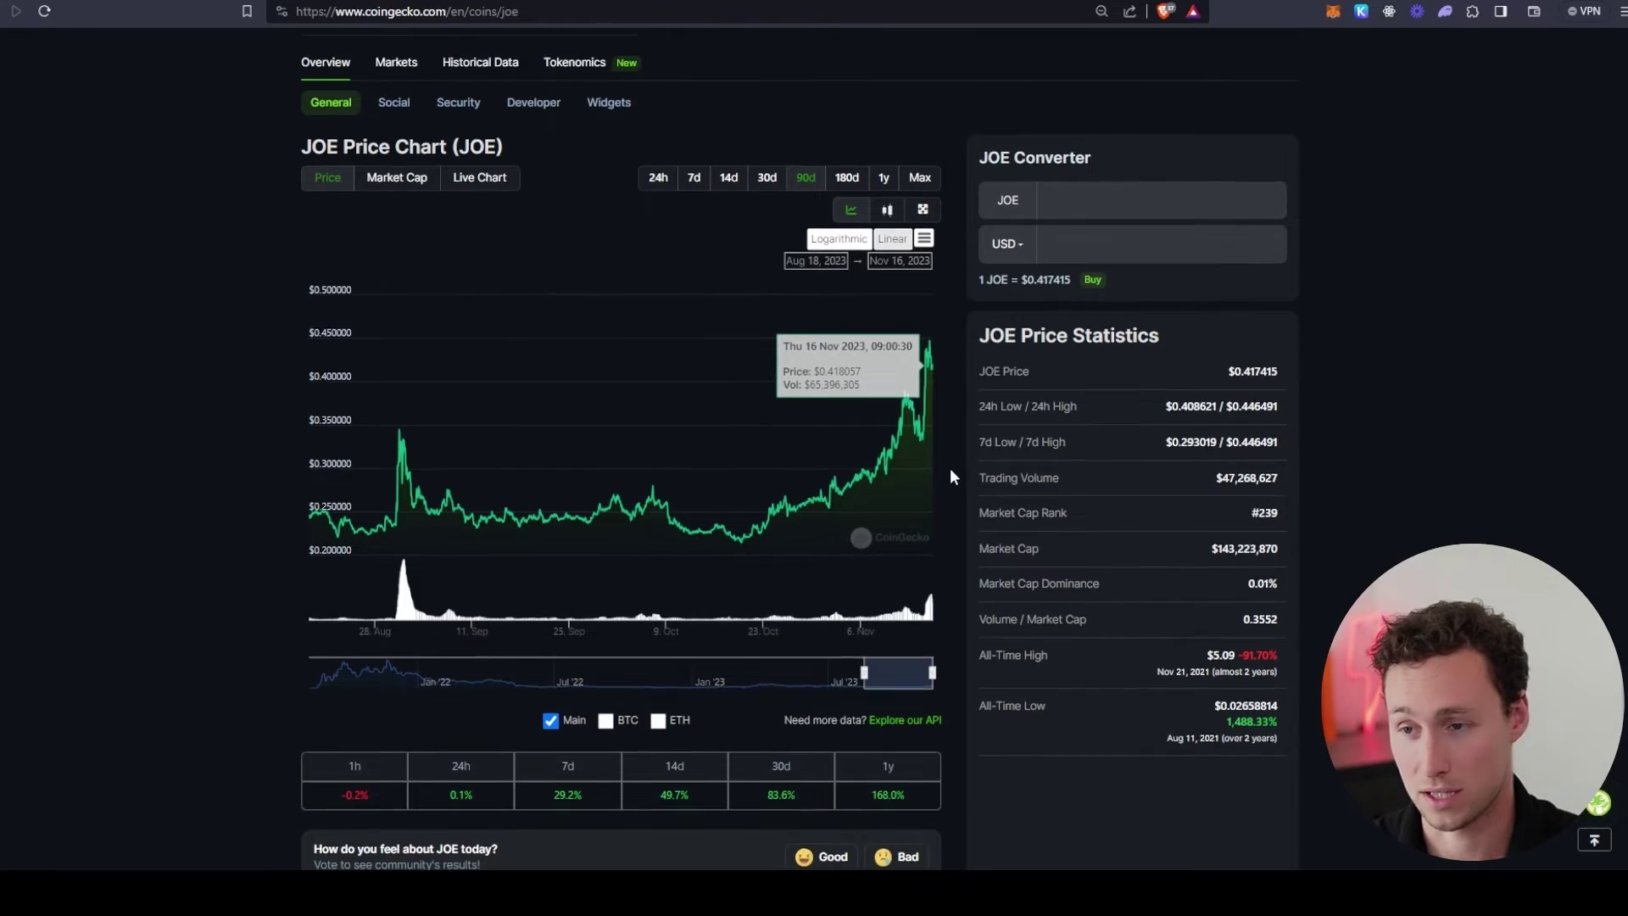
pyautogui.scroll(2, 968, 516)
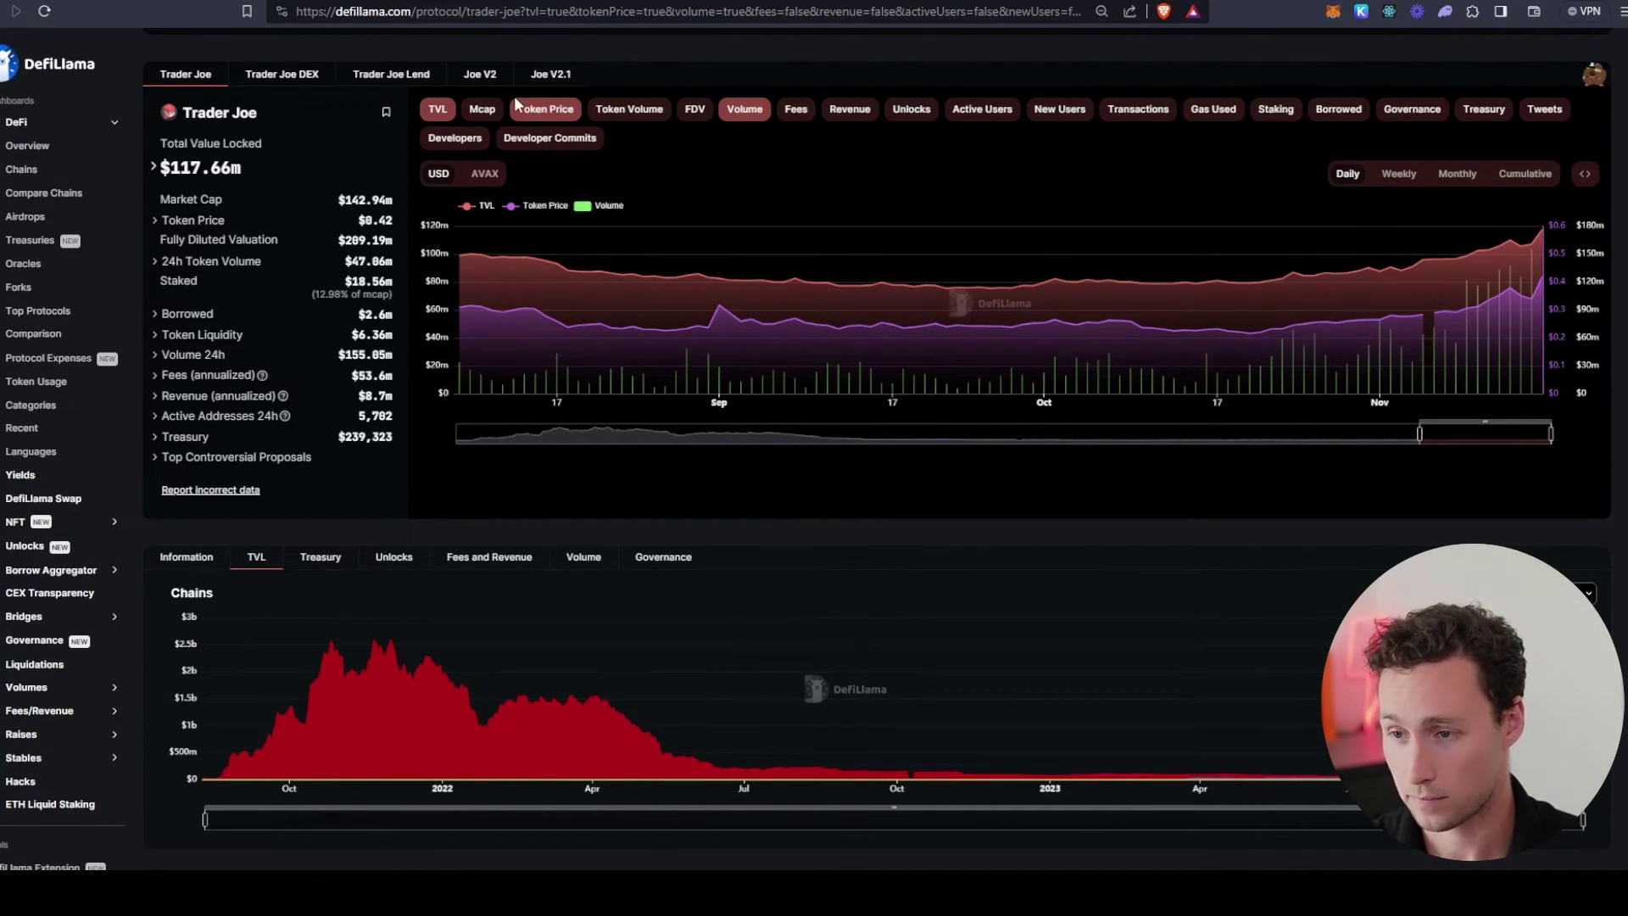
# Step: Remove volume and TVL so only token price plots, zoomed from late 2022 onward
pyautogui.click(751, 116)
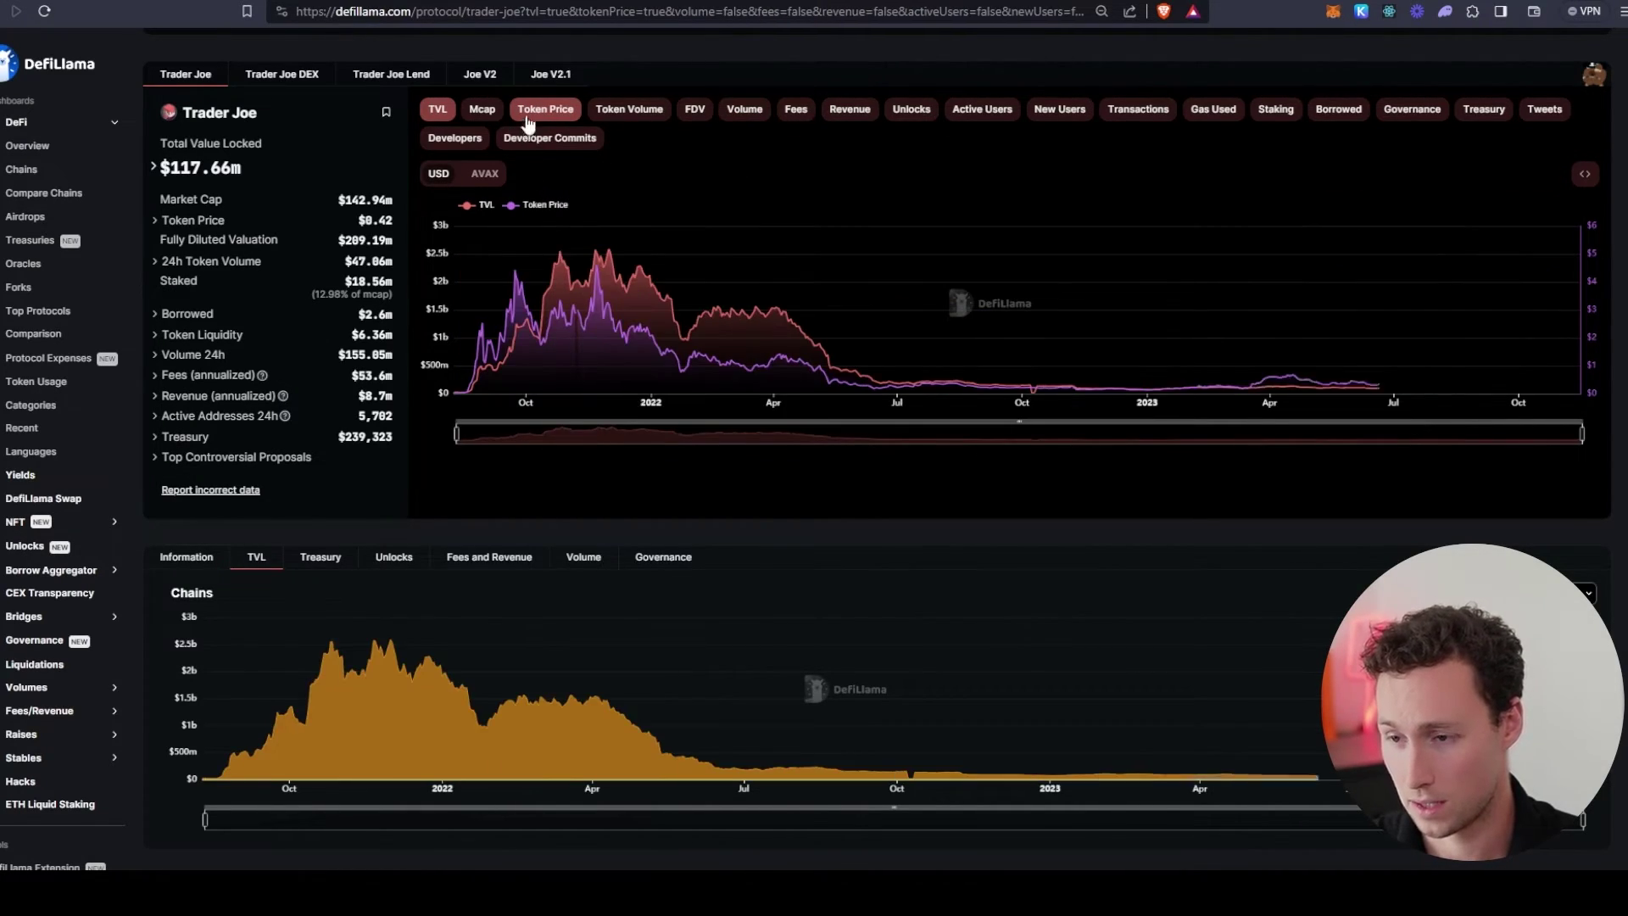
pyautogui.click(436, 119)
pyautogui.moveTo(434, 436); pyautogui.dragTo(1076, 400)
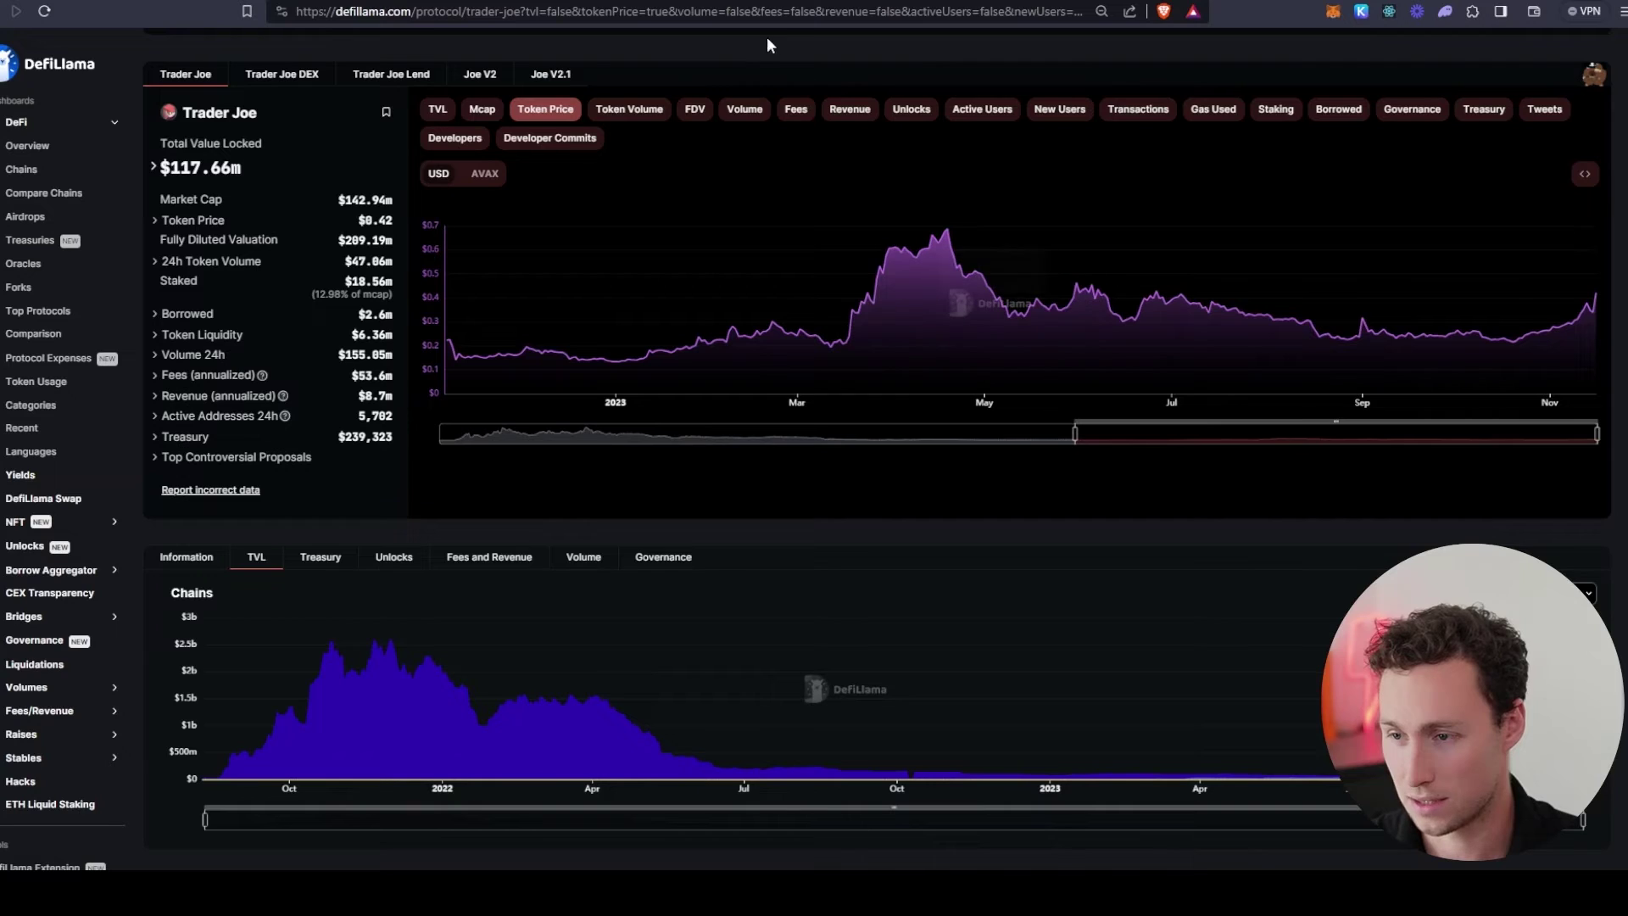
# Step: Chart weekly fees and revenue without token price, zoomed to August–November 2023
pyautogui.click(790, 117)
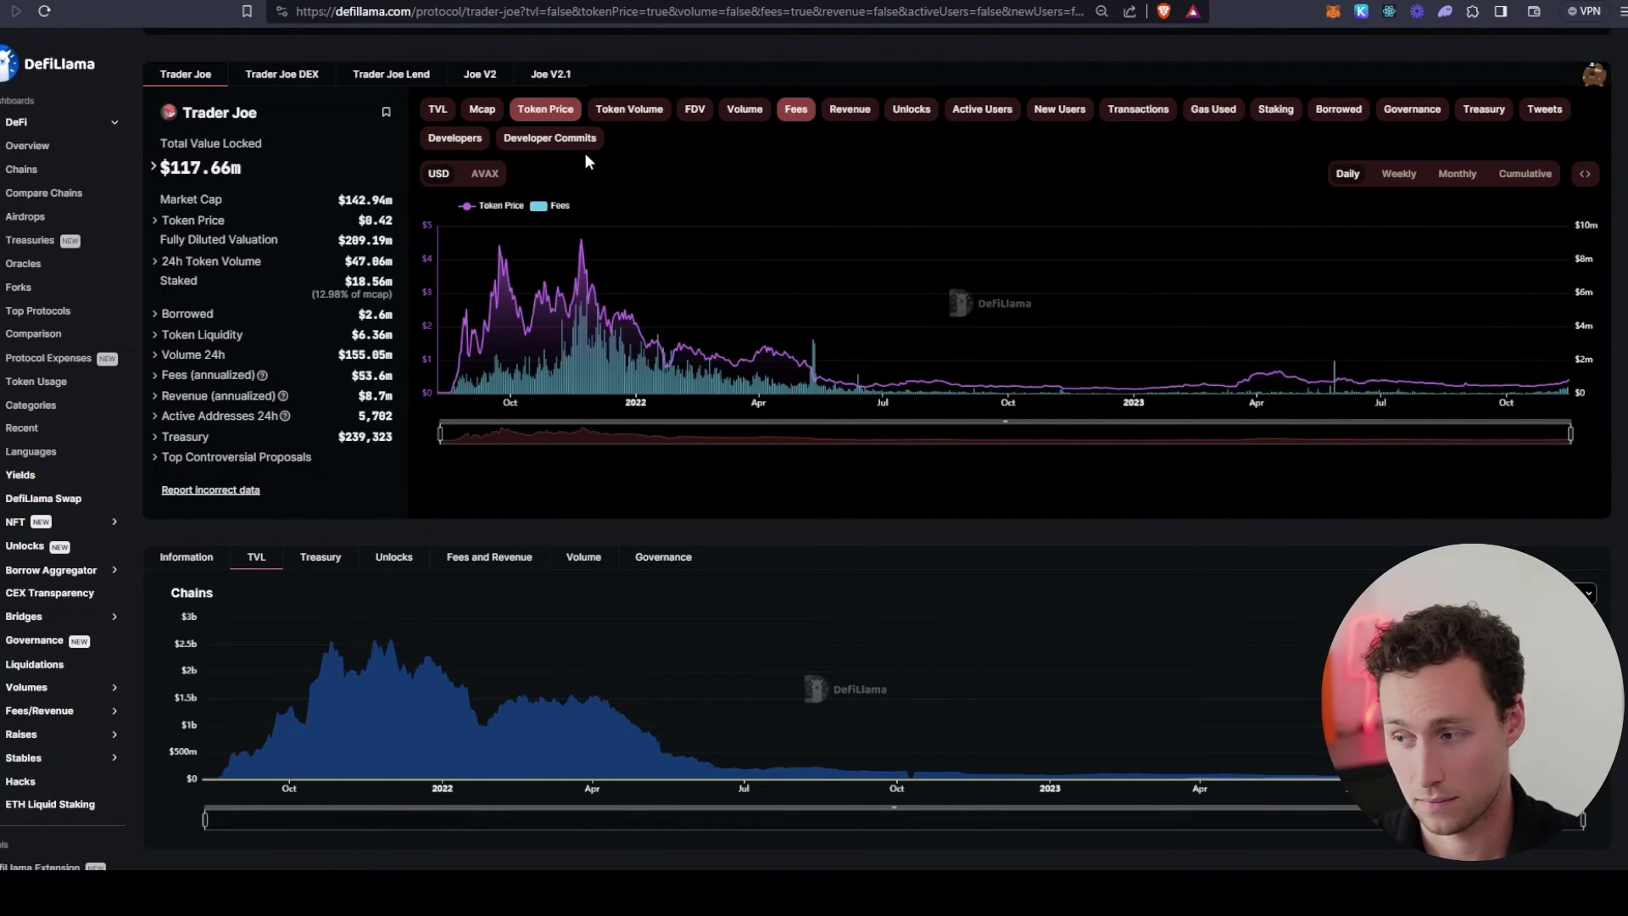
pyautogui.click(537, 114)
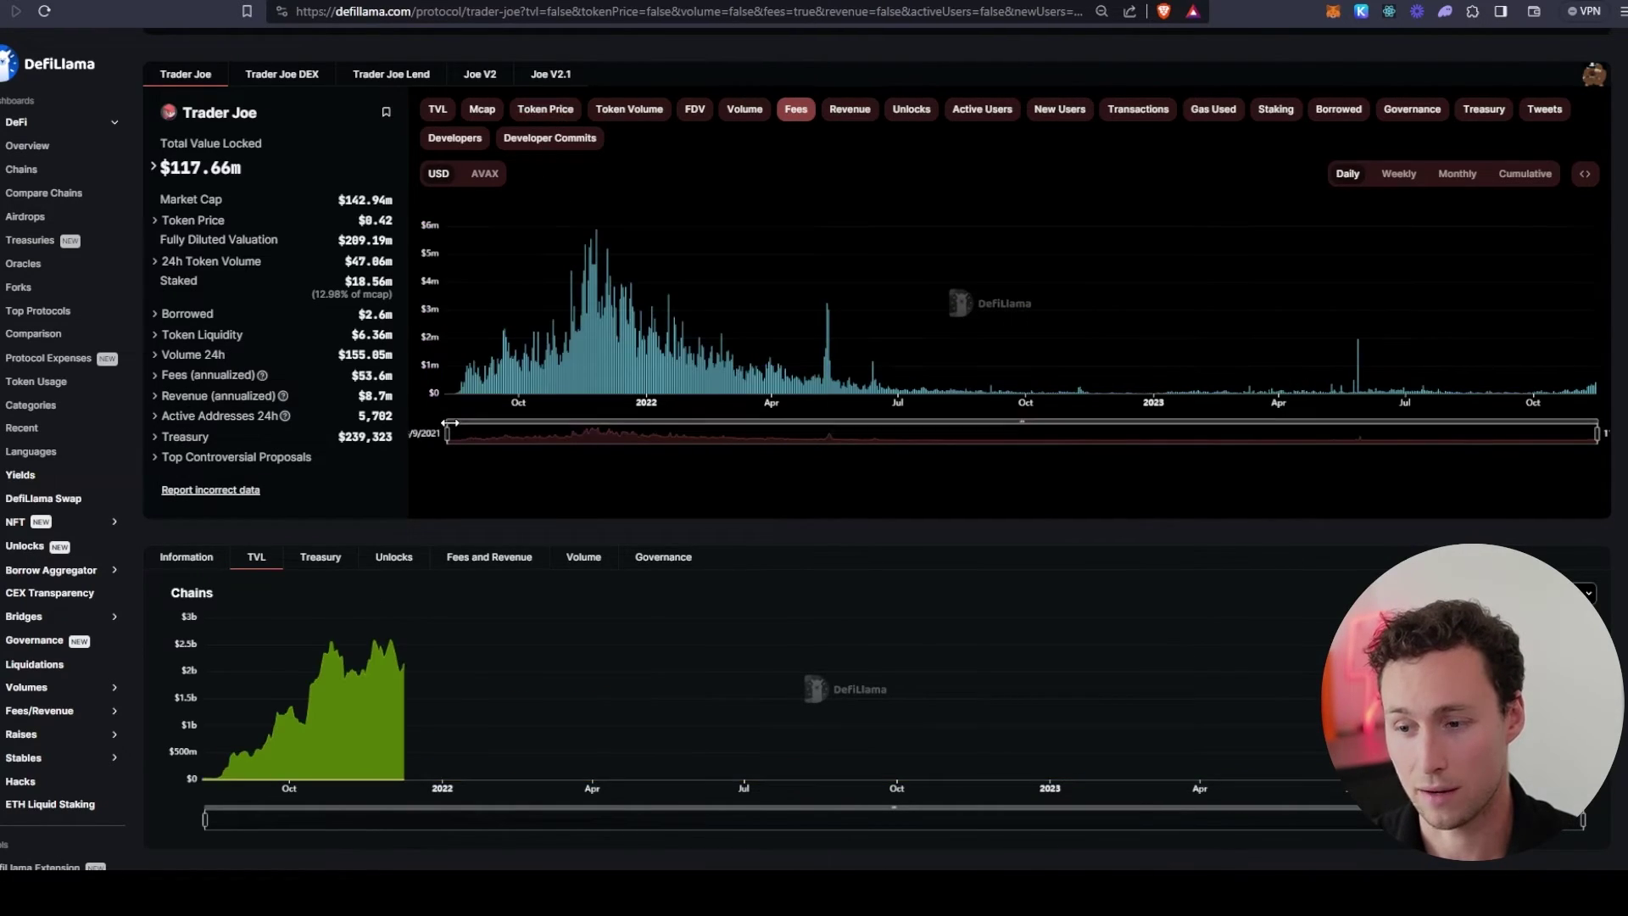
pyautogui.click(847, 110)
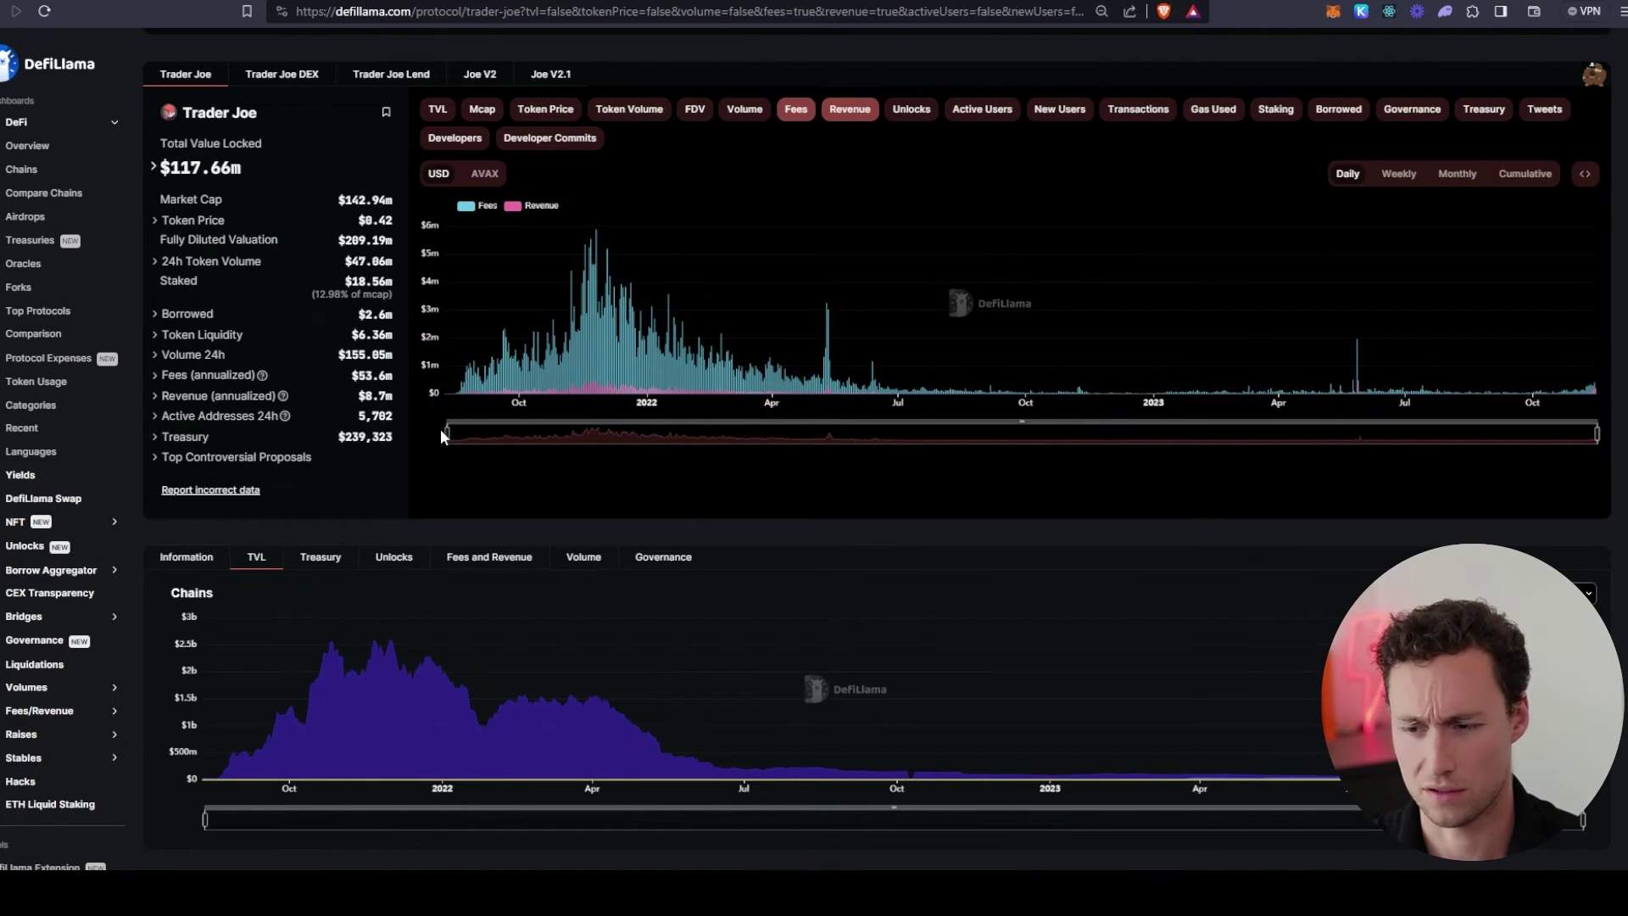
pyautogui.moveTo(447, 434); pyautogui.dragTo(1540, 419)
pyautogui.moveTo(1572, 355)
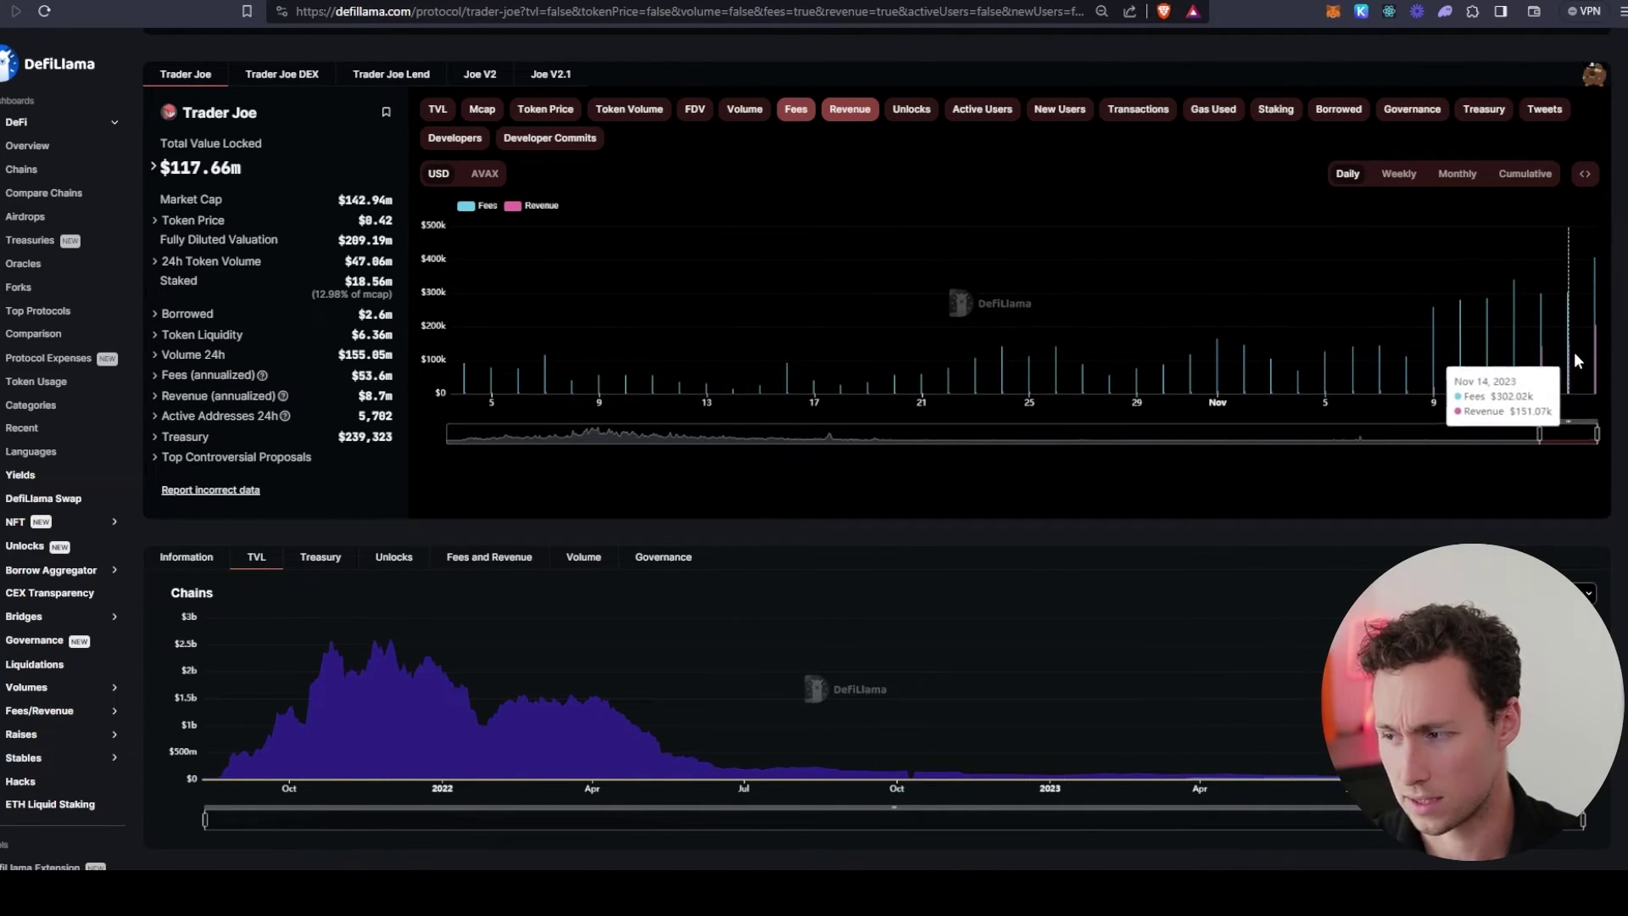
pyautogui.click(1405, 176)
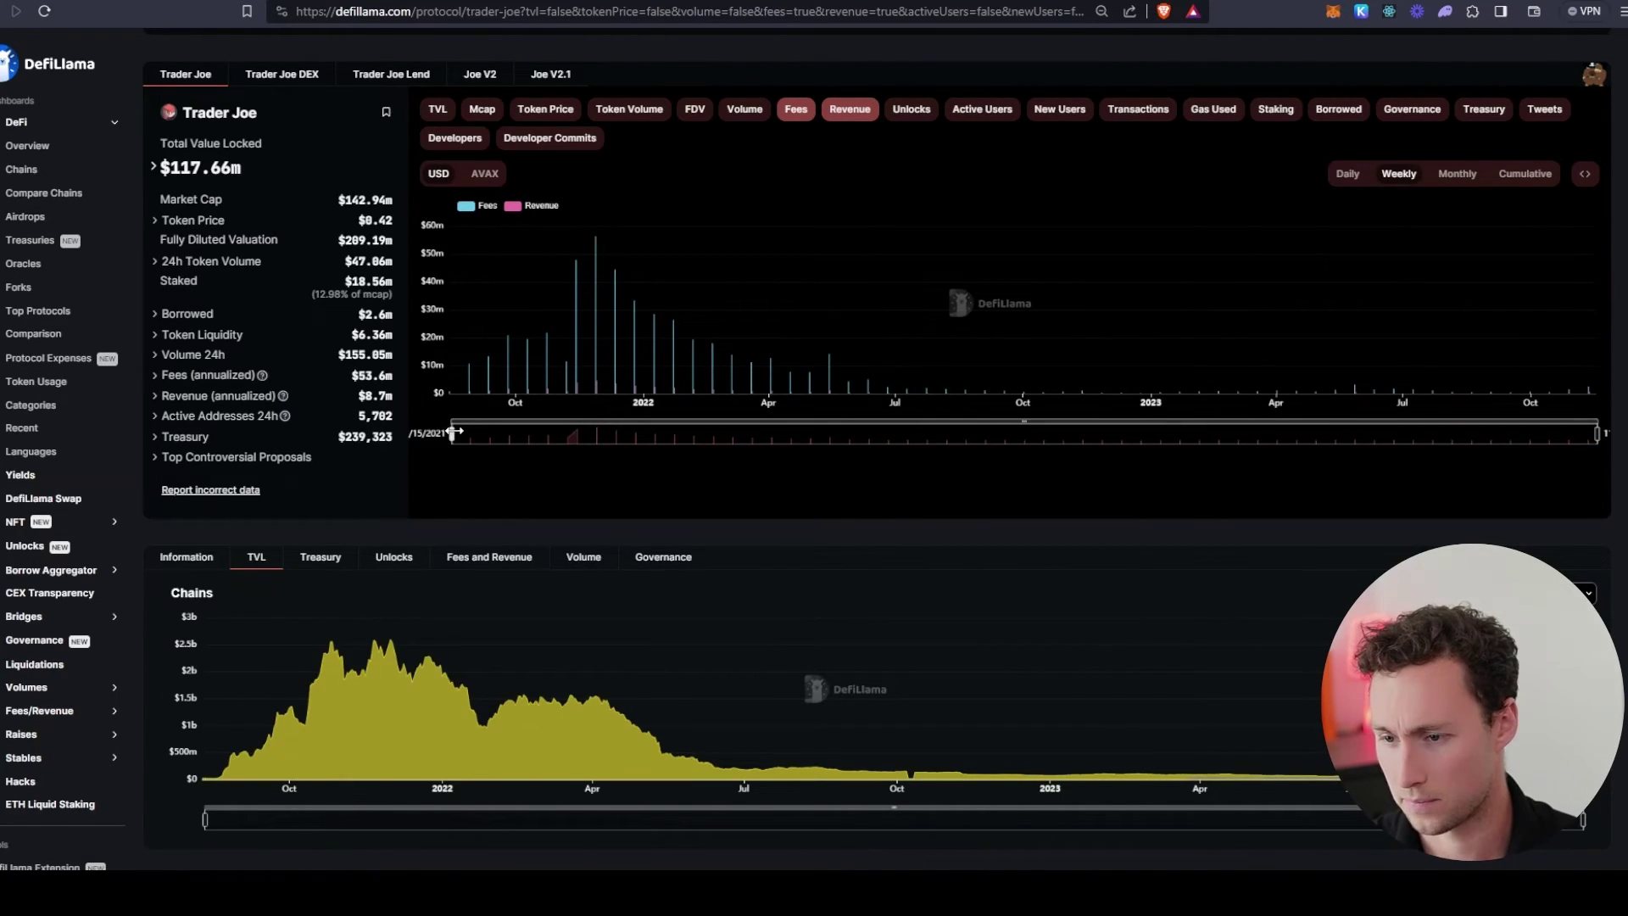
pyautogui.moveTo(449, 434); pyautogui.dragTo(1472, 436)
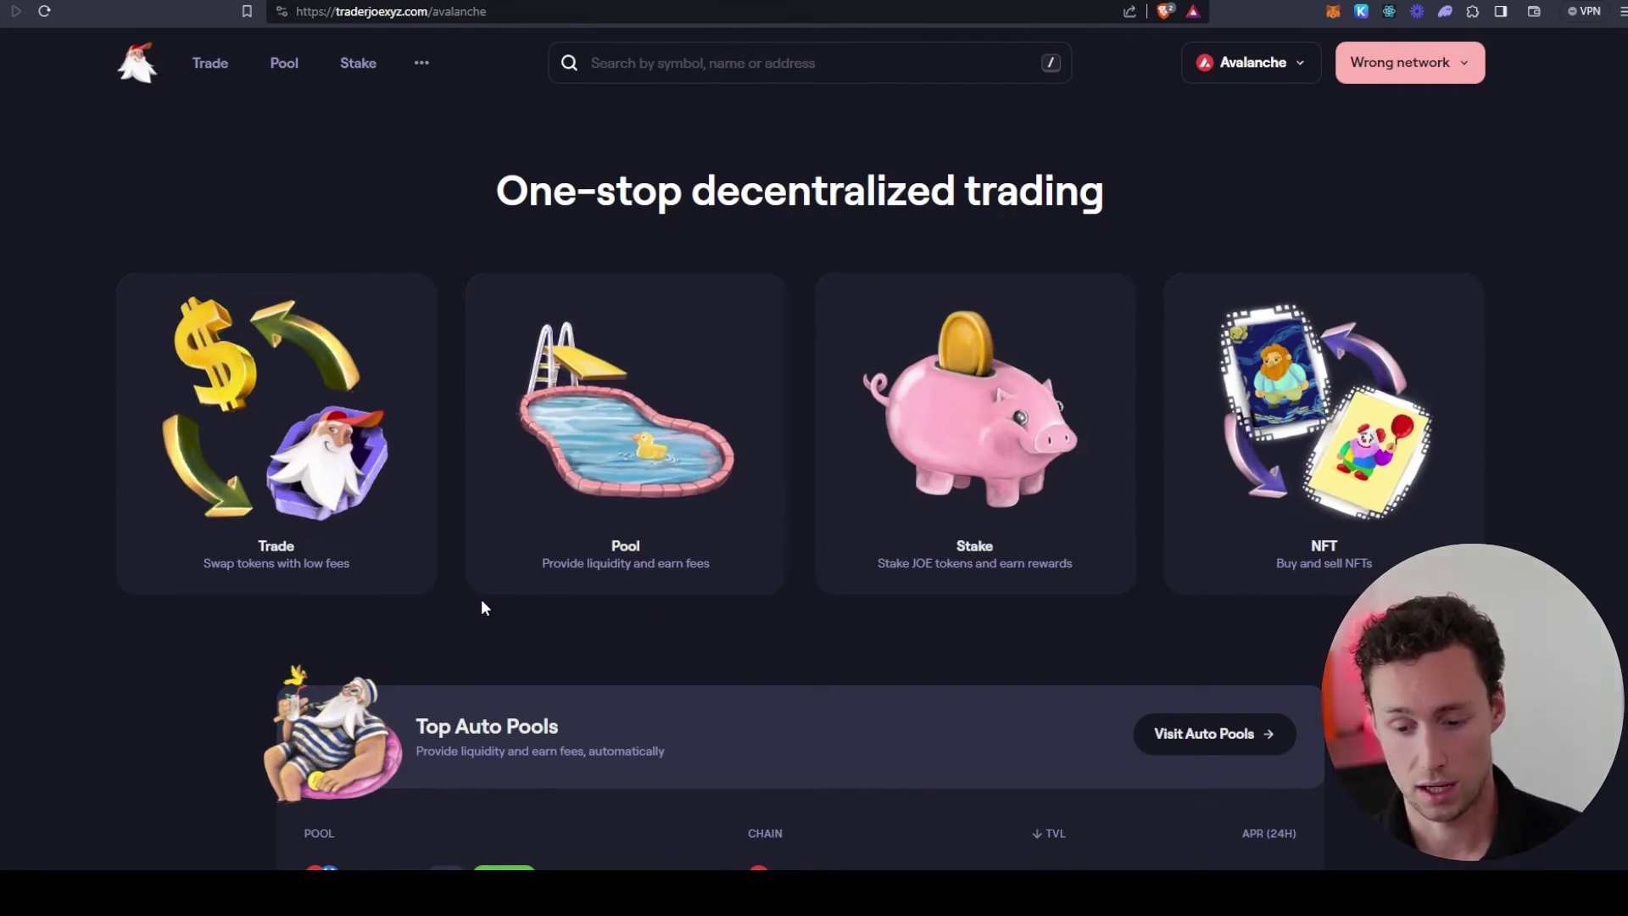
pyautogui.scroll(-2, 570, 552)
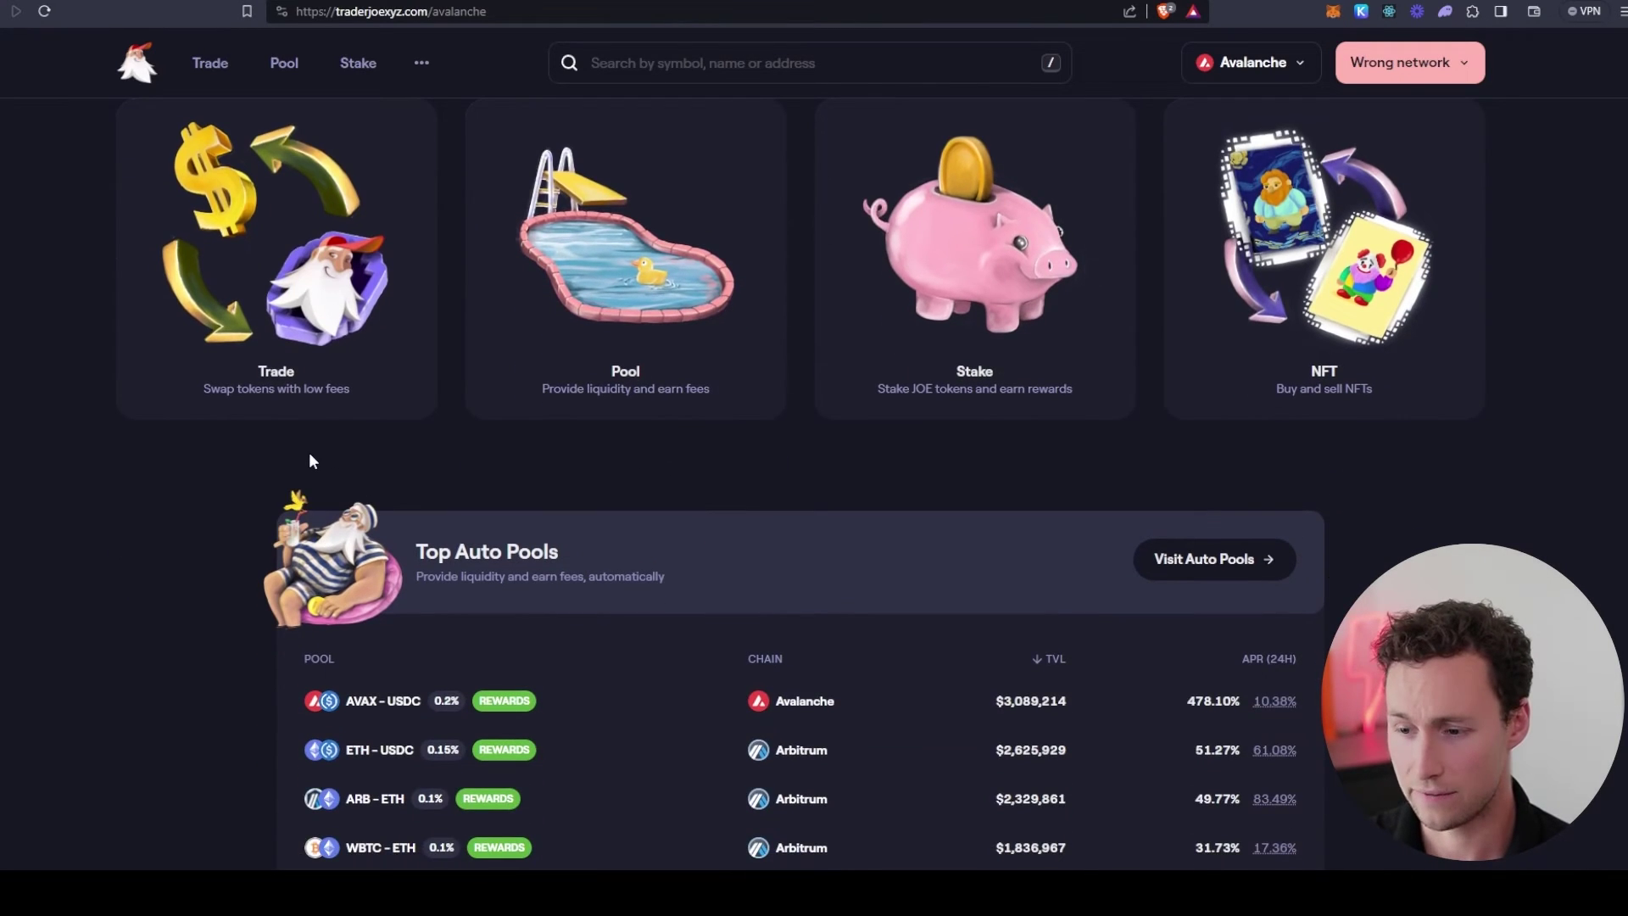
pyautogui.scroll(-1, 280, 475)
pyautogui.scroll(-2, 267, 458)
pyautogui.scroll(3, 272, 458)
pyautogui.click(271, 373)
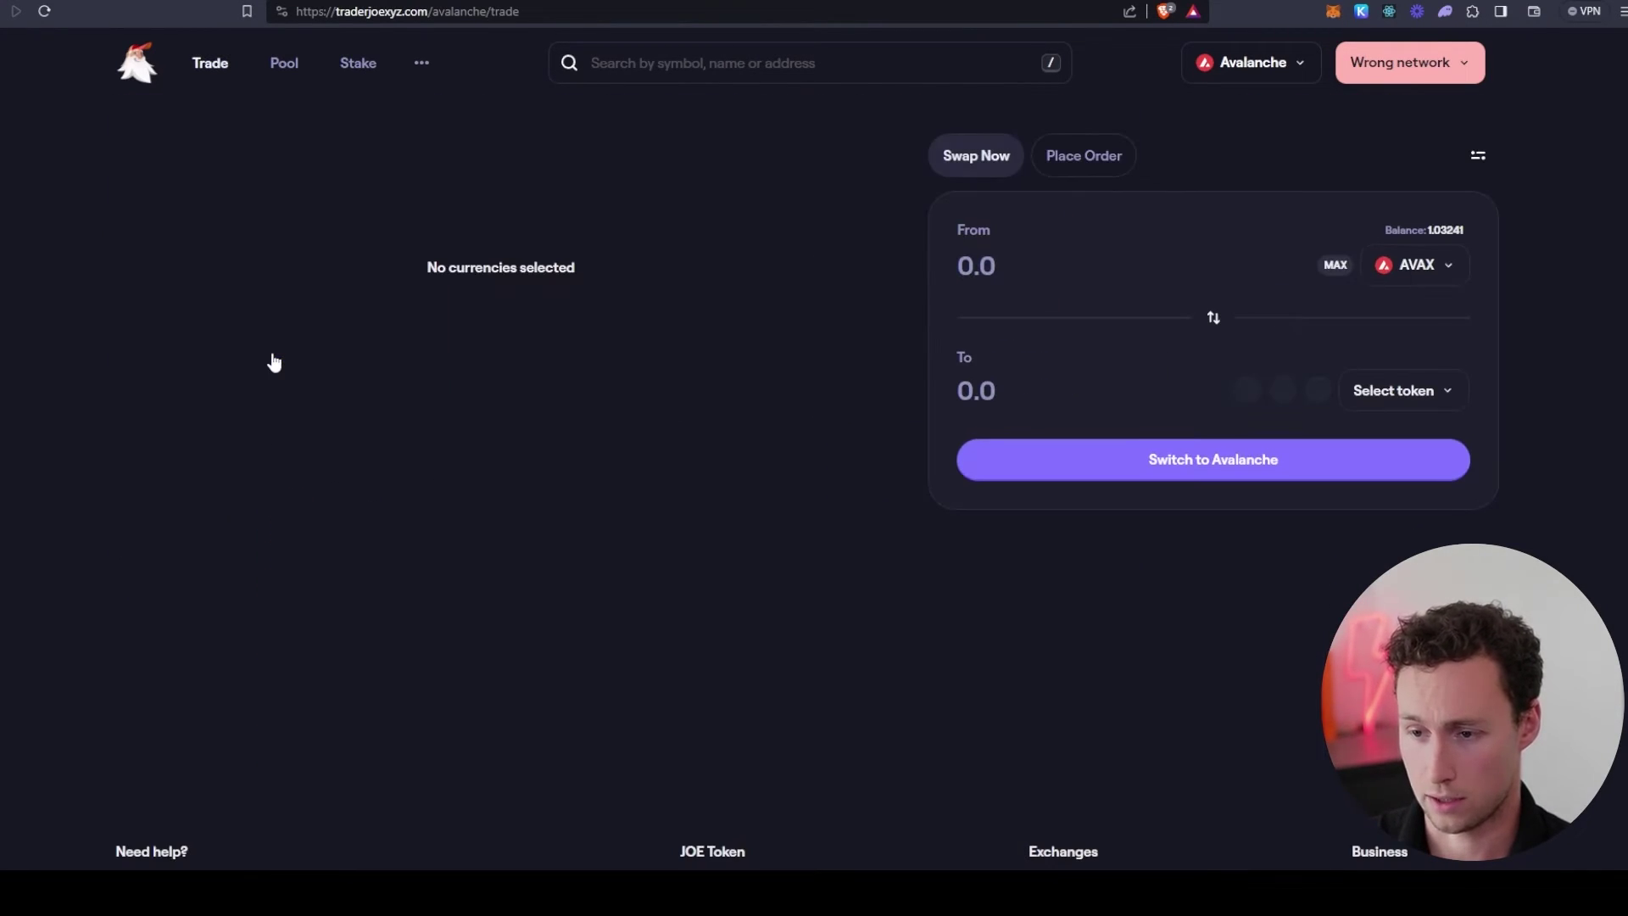
pyautogui.click(1444, 391)
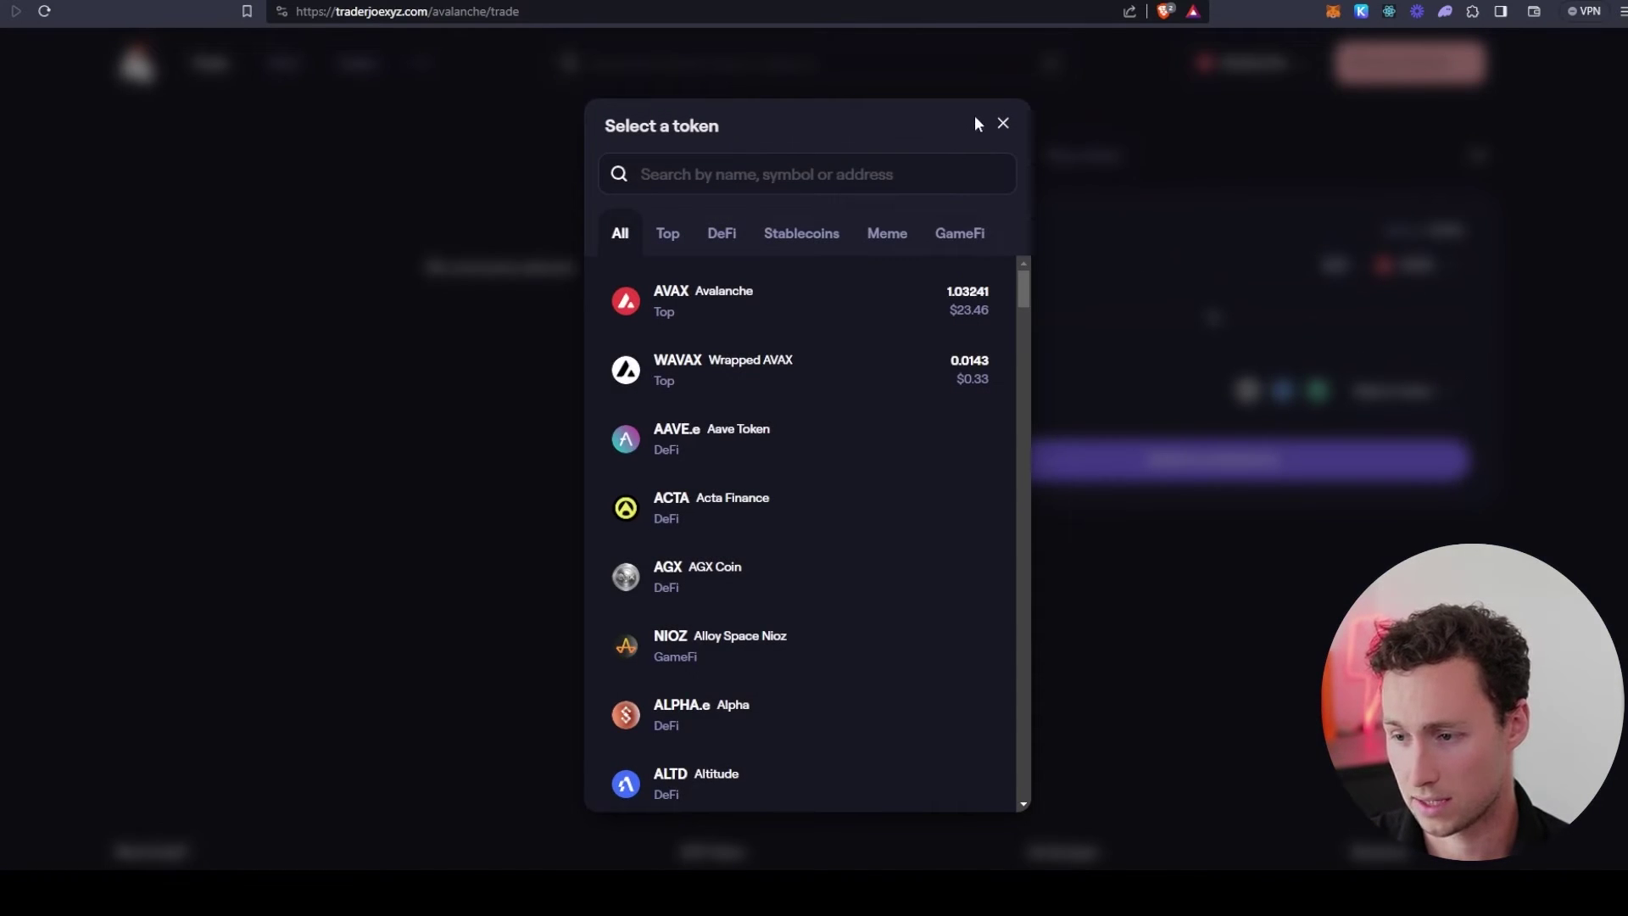
pyautogui.click(1000, 123)
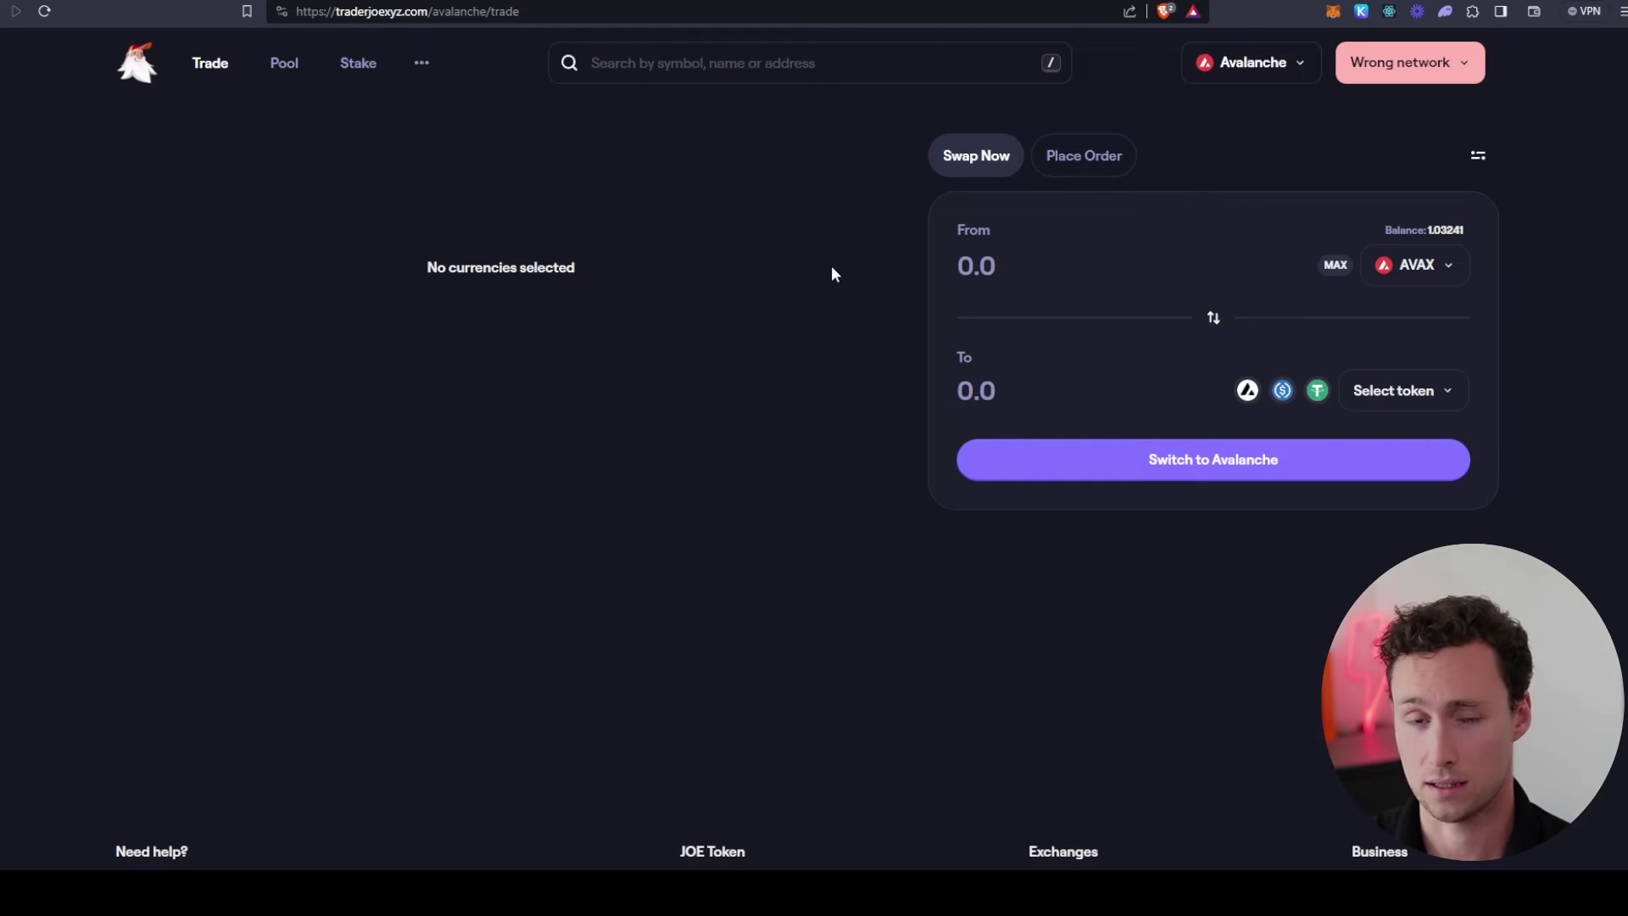
pyautogui.click(284, 64)
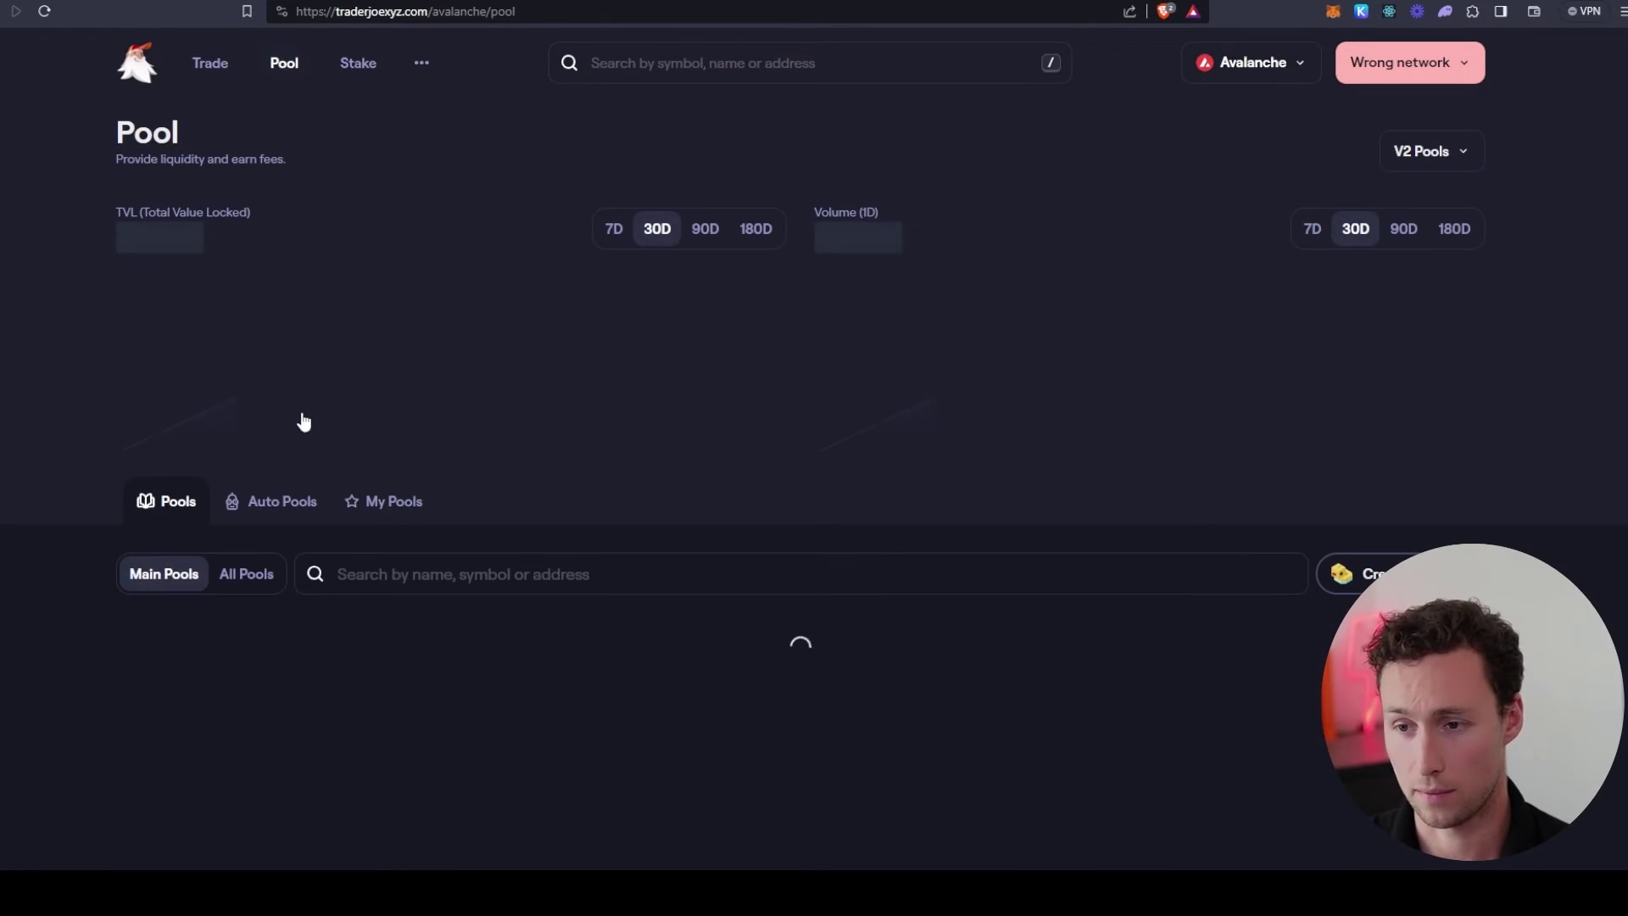
pyautogui.scroll(-2, 323, 518)
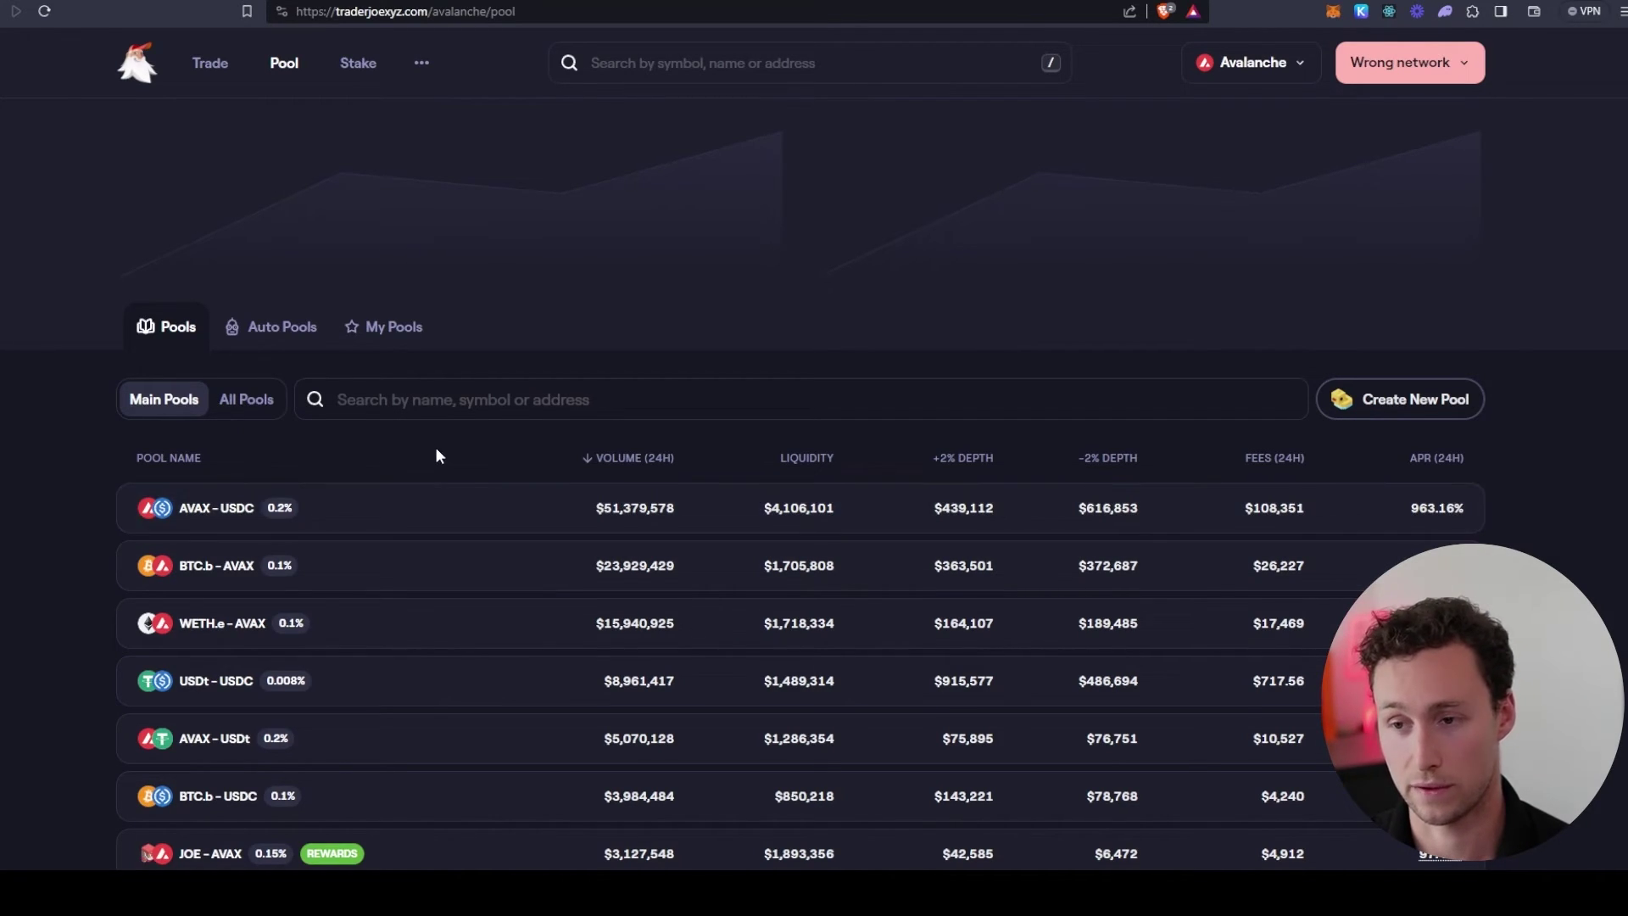
pyautogui.scroll(2, 339, 441)
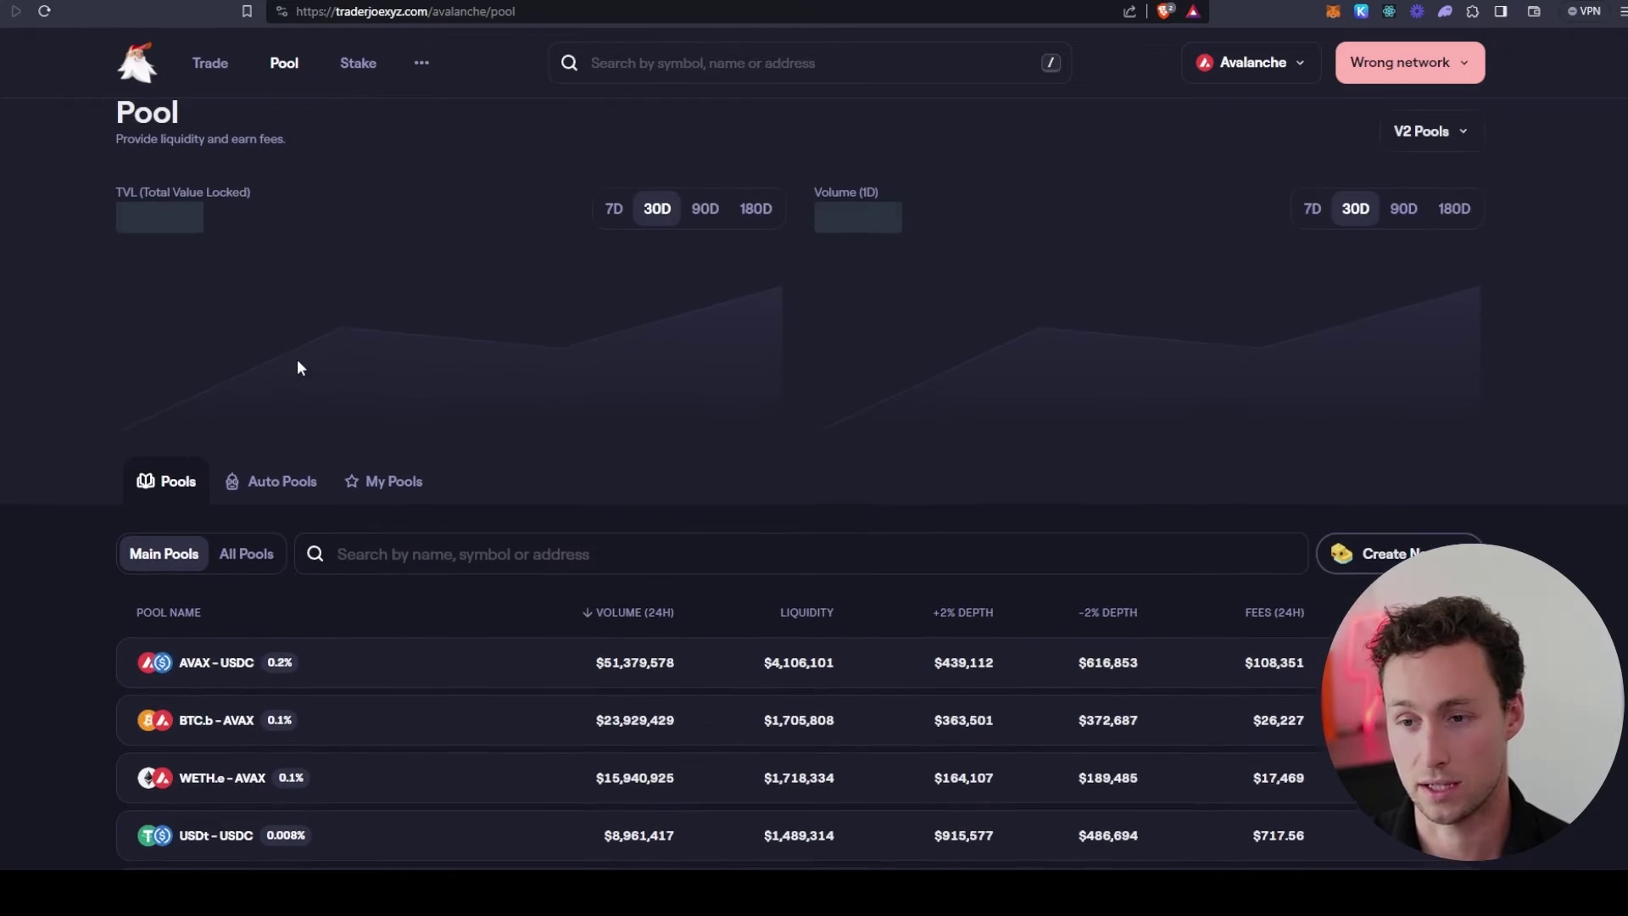
pyautogui.click(136, 64)
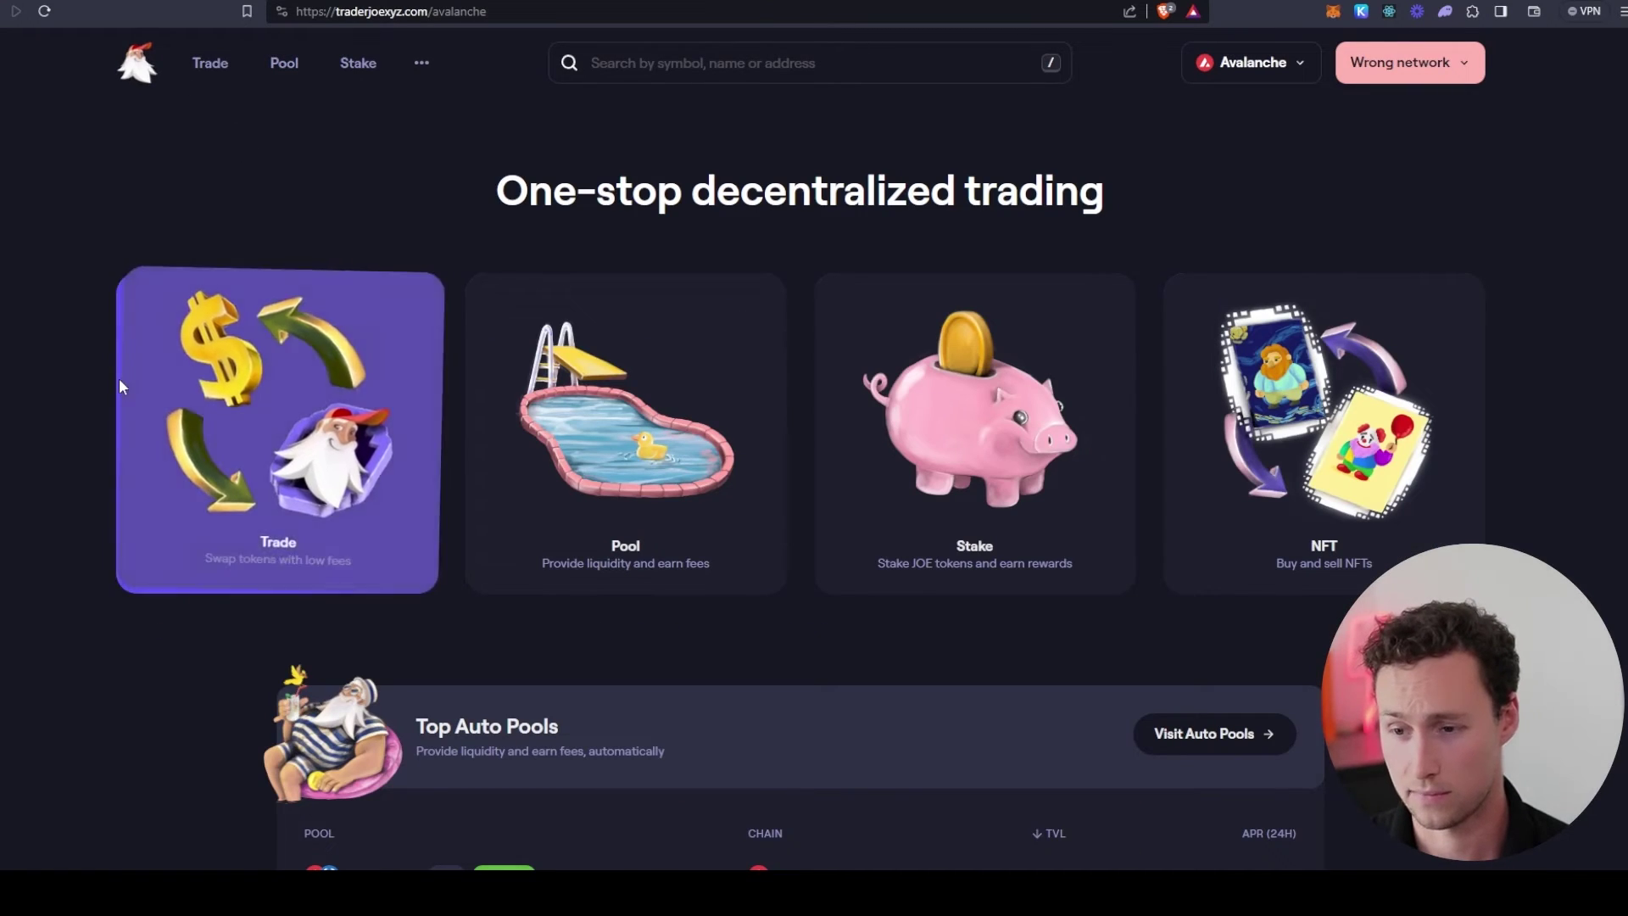
pyautogui.scroll(-1, 118, 379)
pyautogui.scroll(-1, 176, 653)
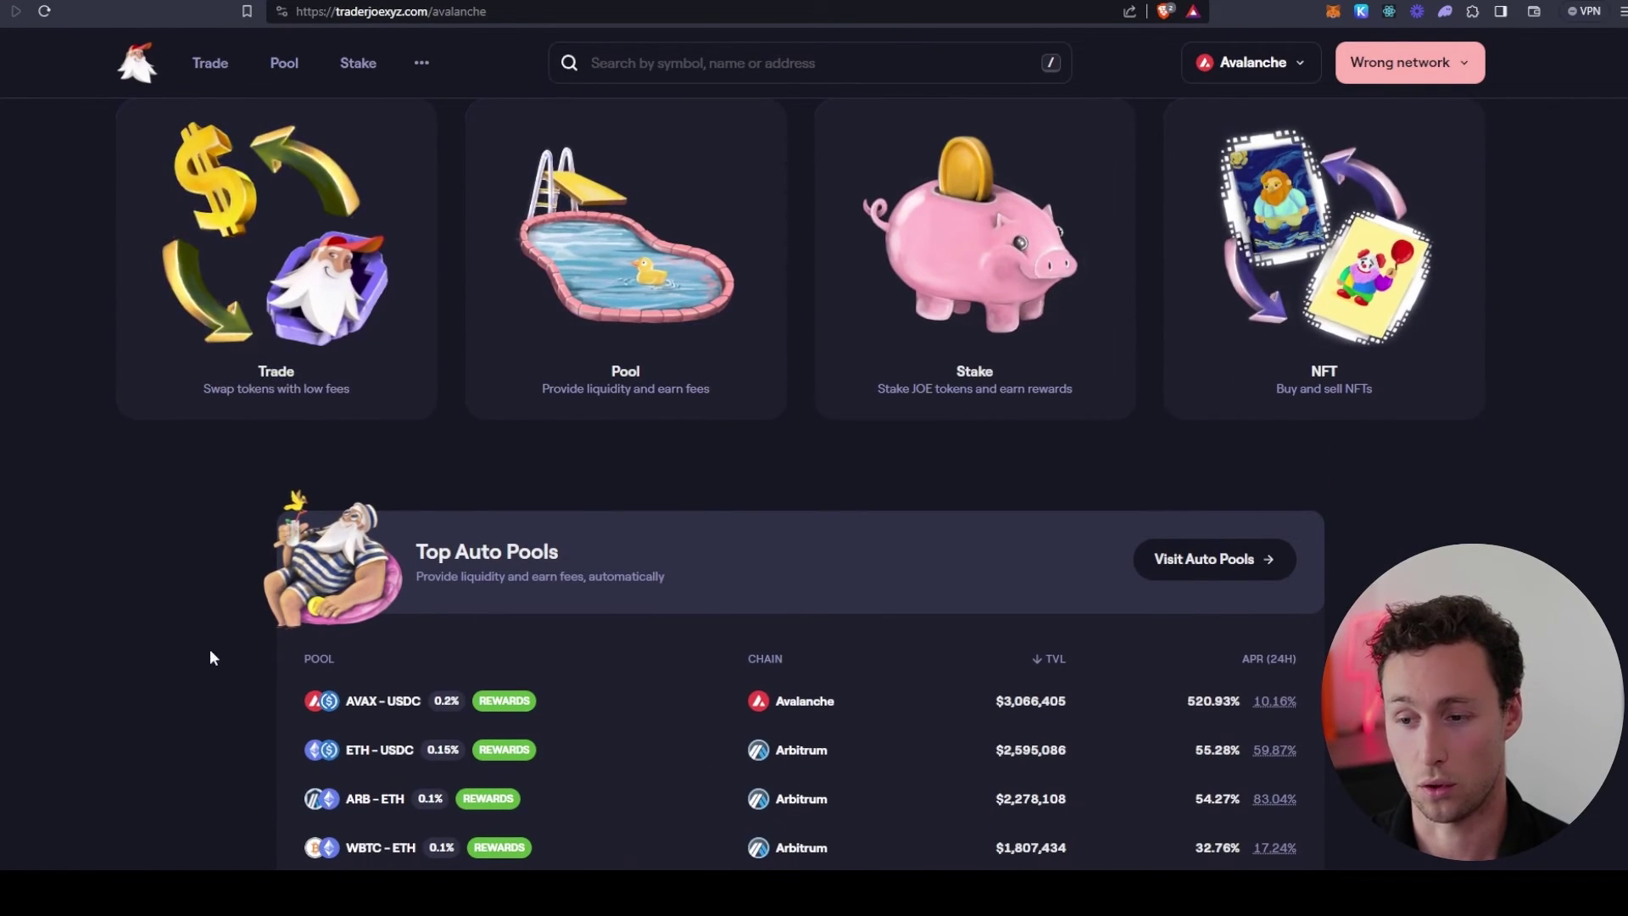
# Step: Glance at the CoinGecko JOE coin page, then return to the DefiLlama Trader Joe tab
pyautogui.click(244, 2)
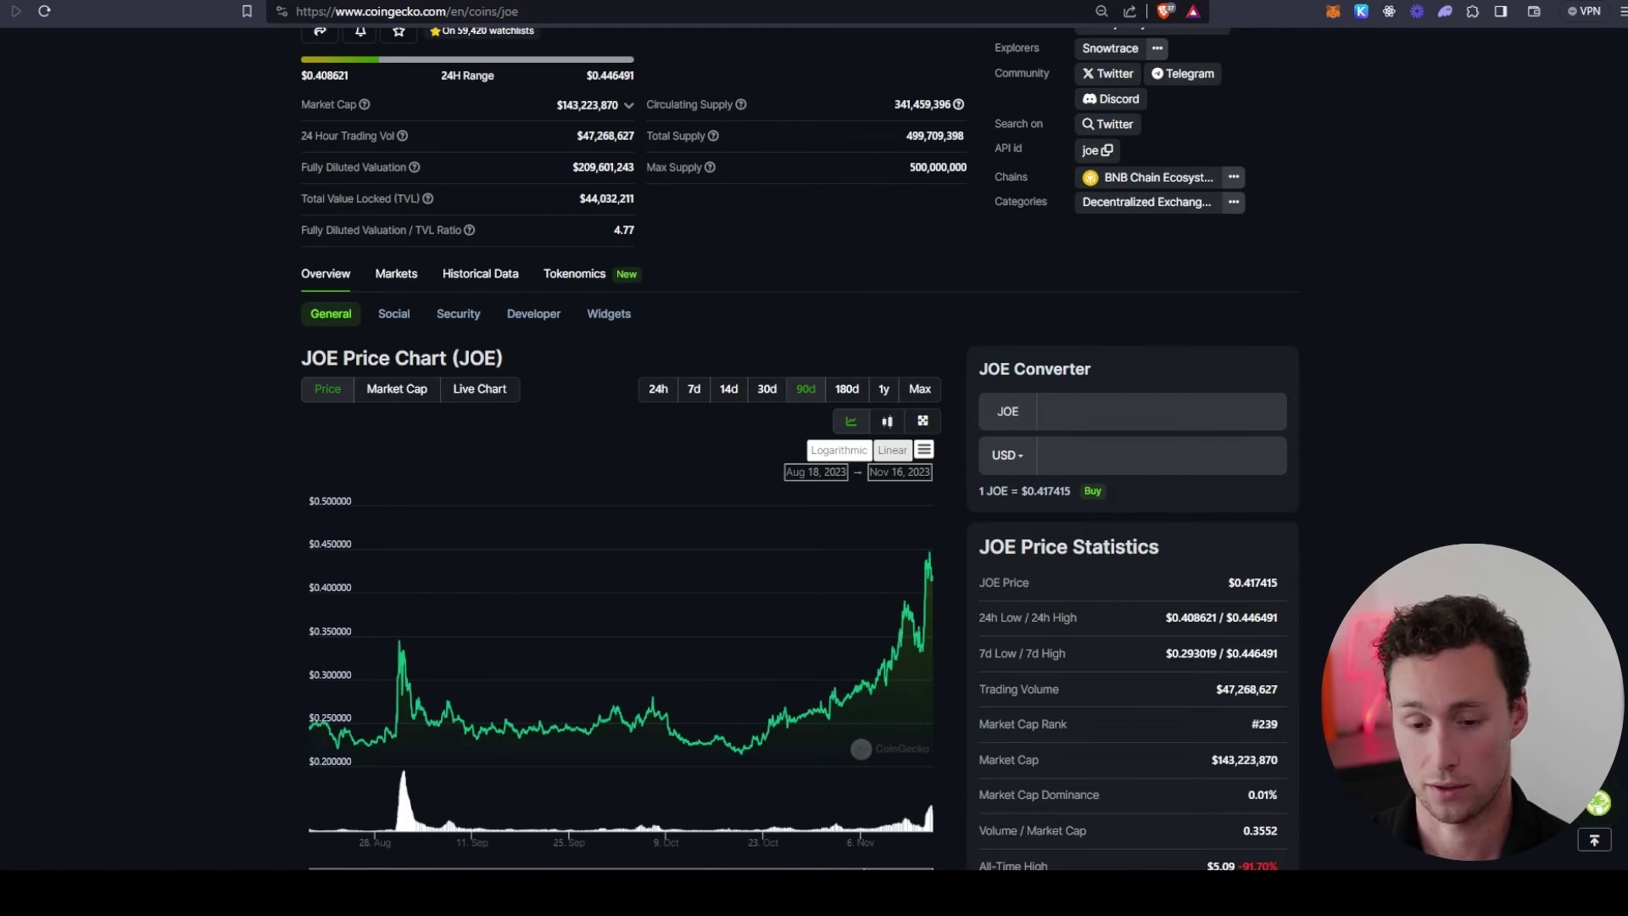
pyautogui.hotkey('ctrl', 'Tab')
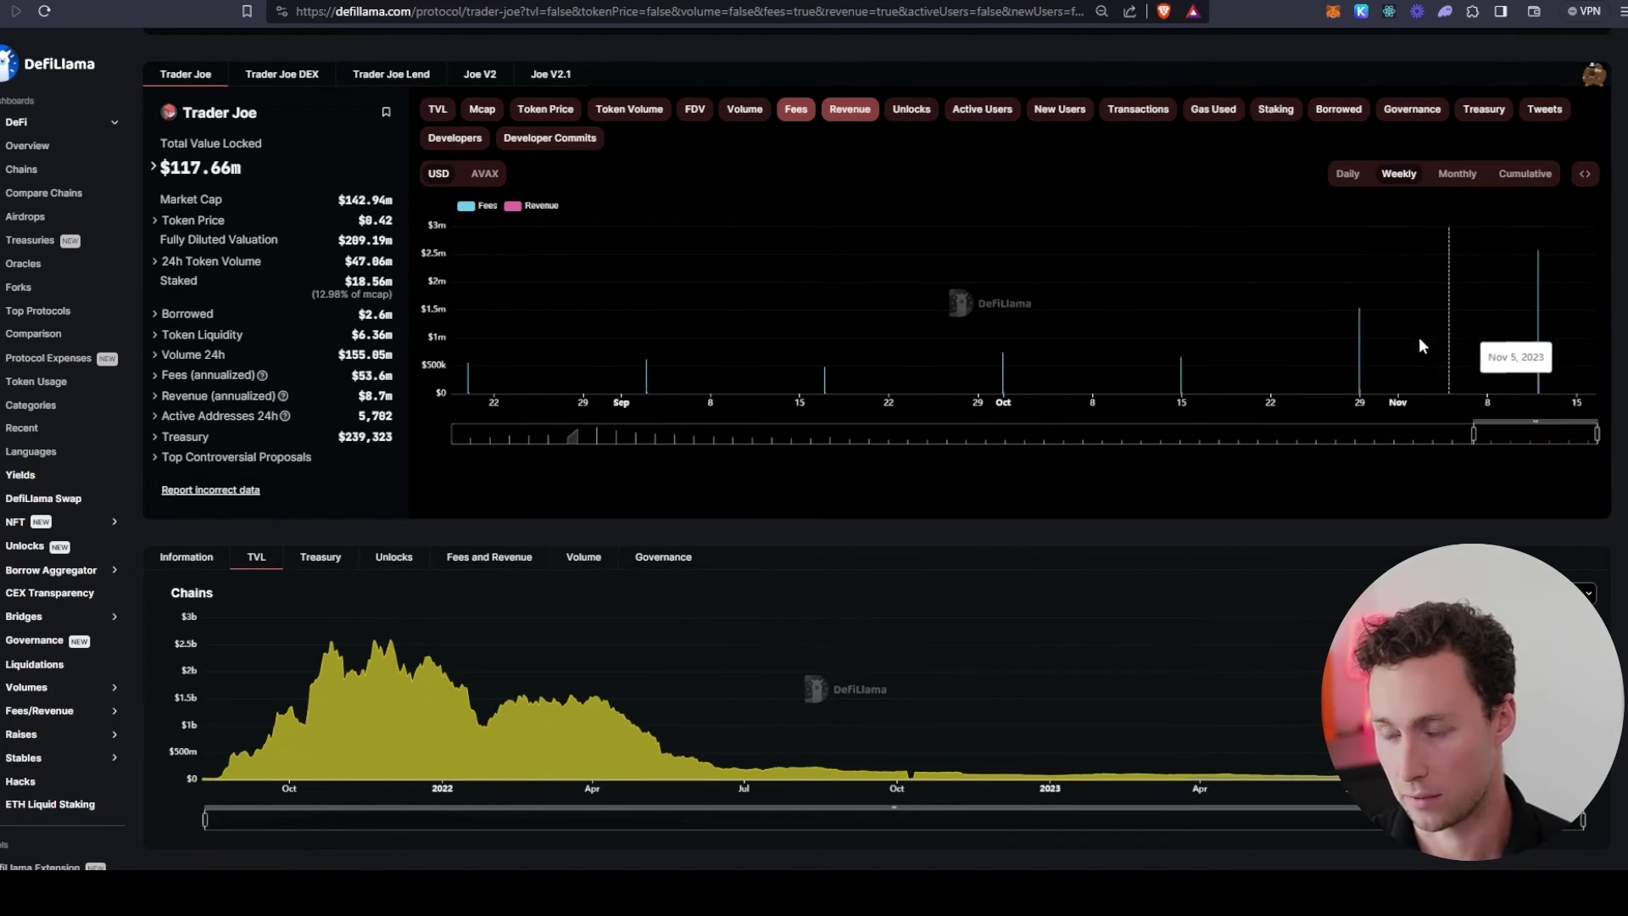
# Step: Switch the fees and revenue chart to daily values across the full history
pyautogui.click(1343, 179)
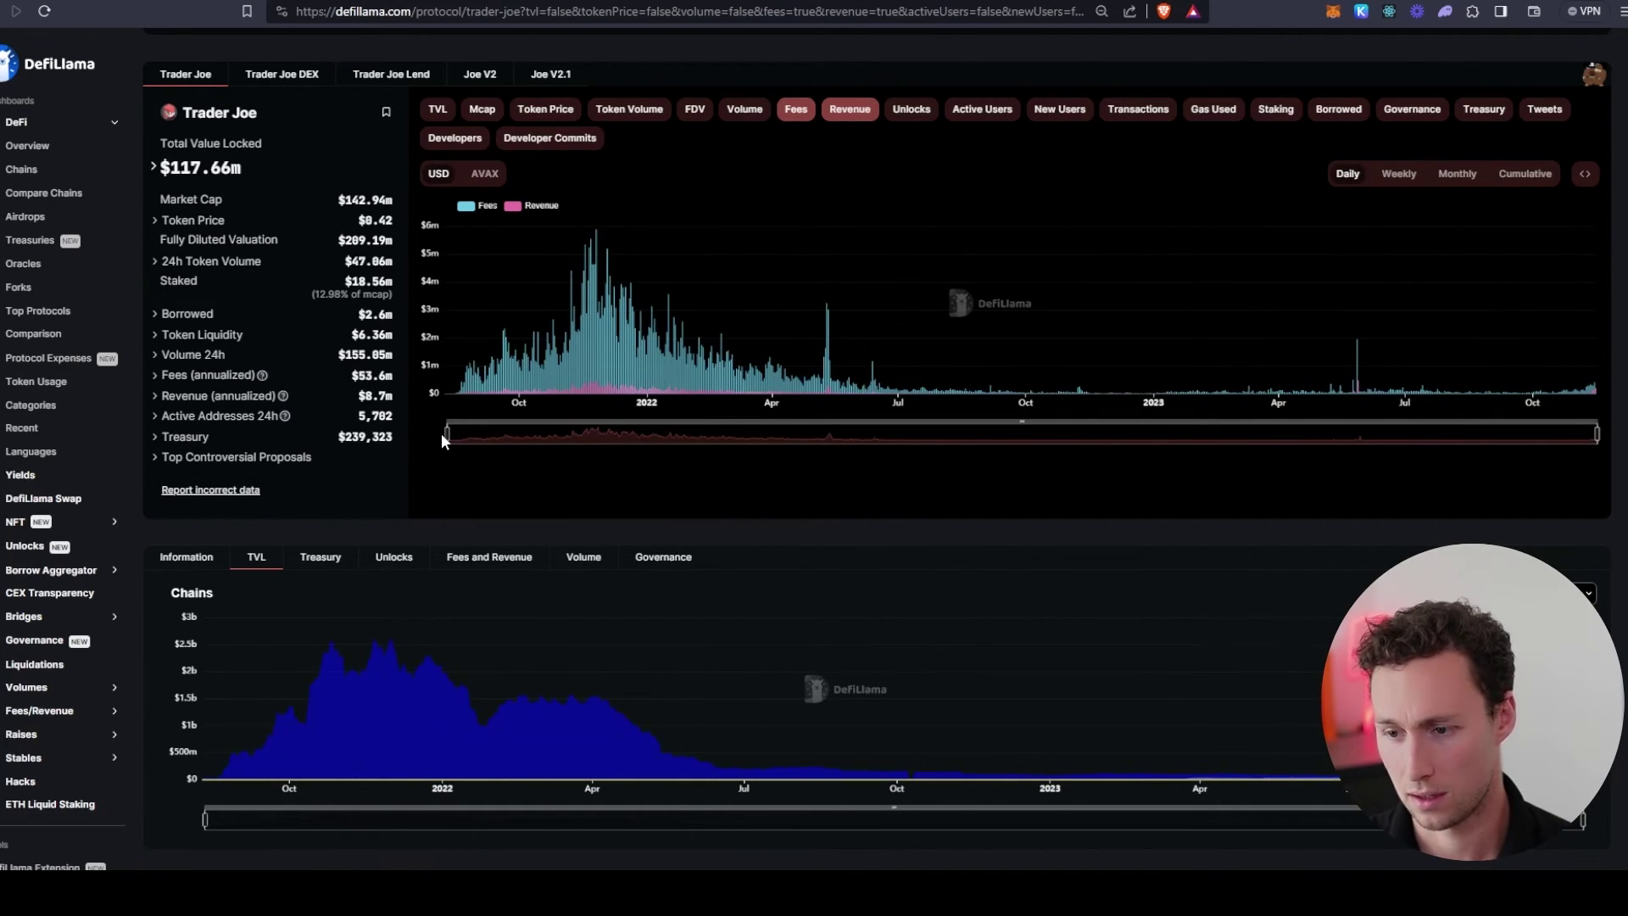
# Step: Drop revenue and overlay token price on daily fees, zoomed to August–November 2023
pyautogui.click(843, 111)
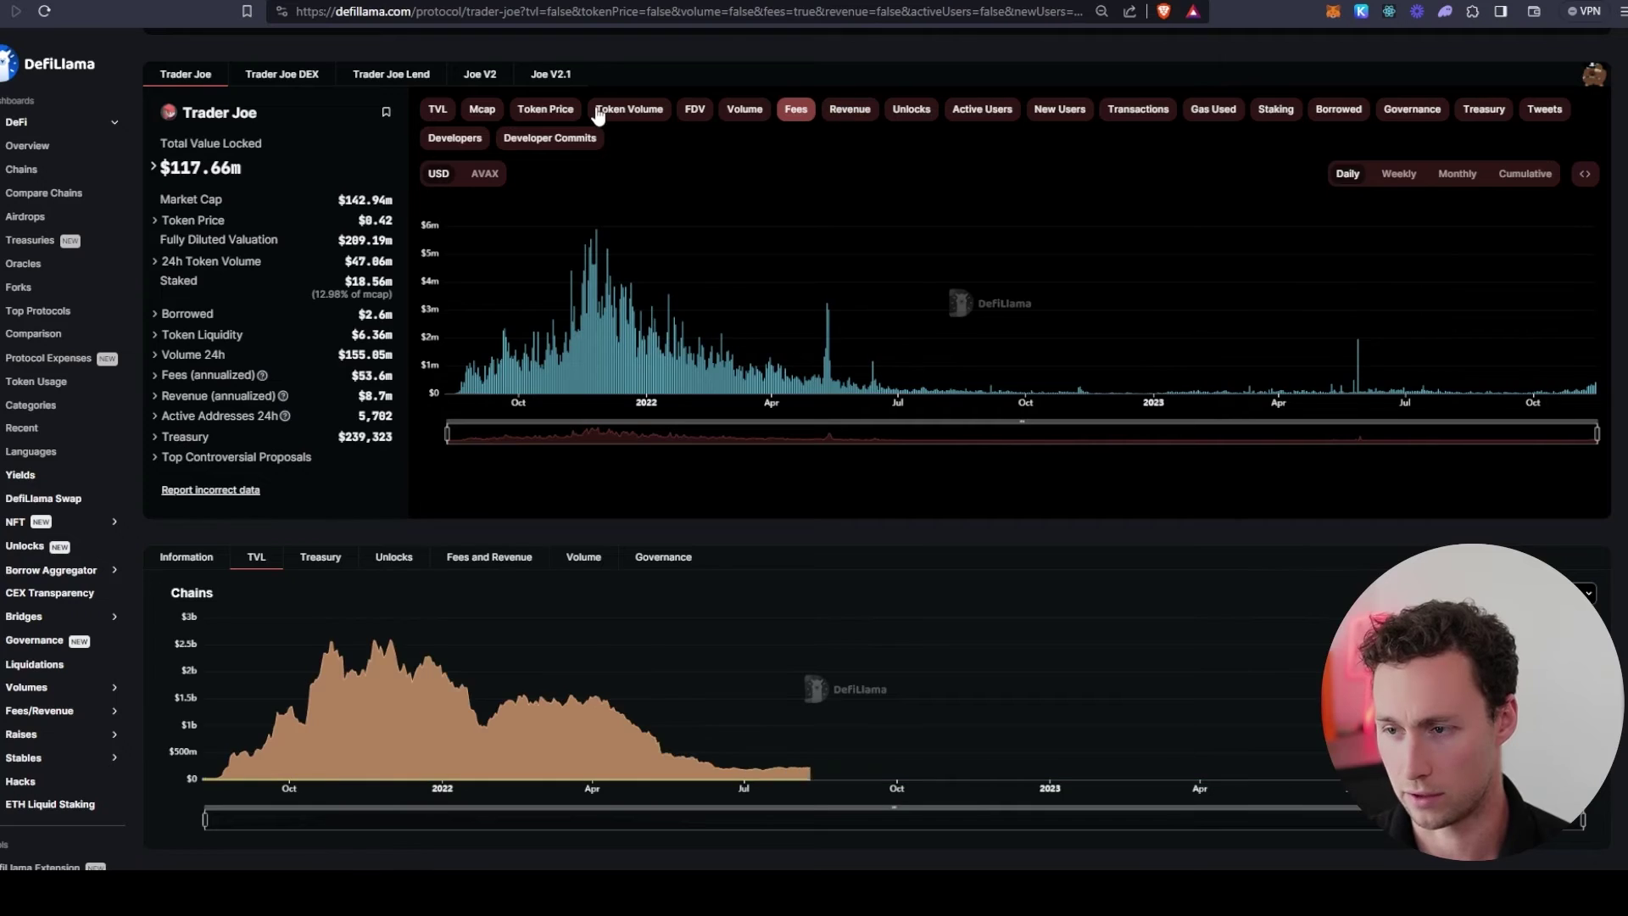
pyautogui.click(550, 110)
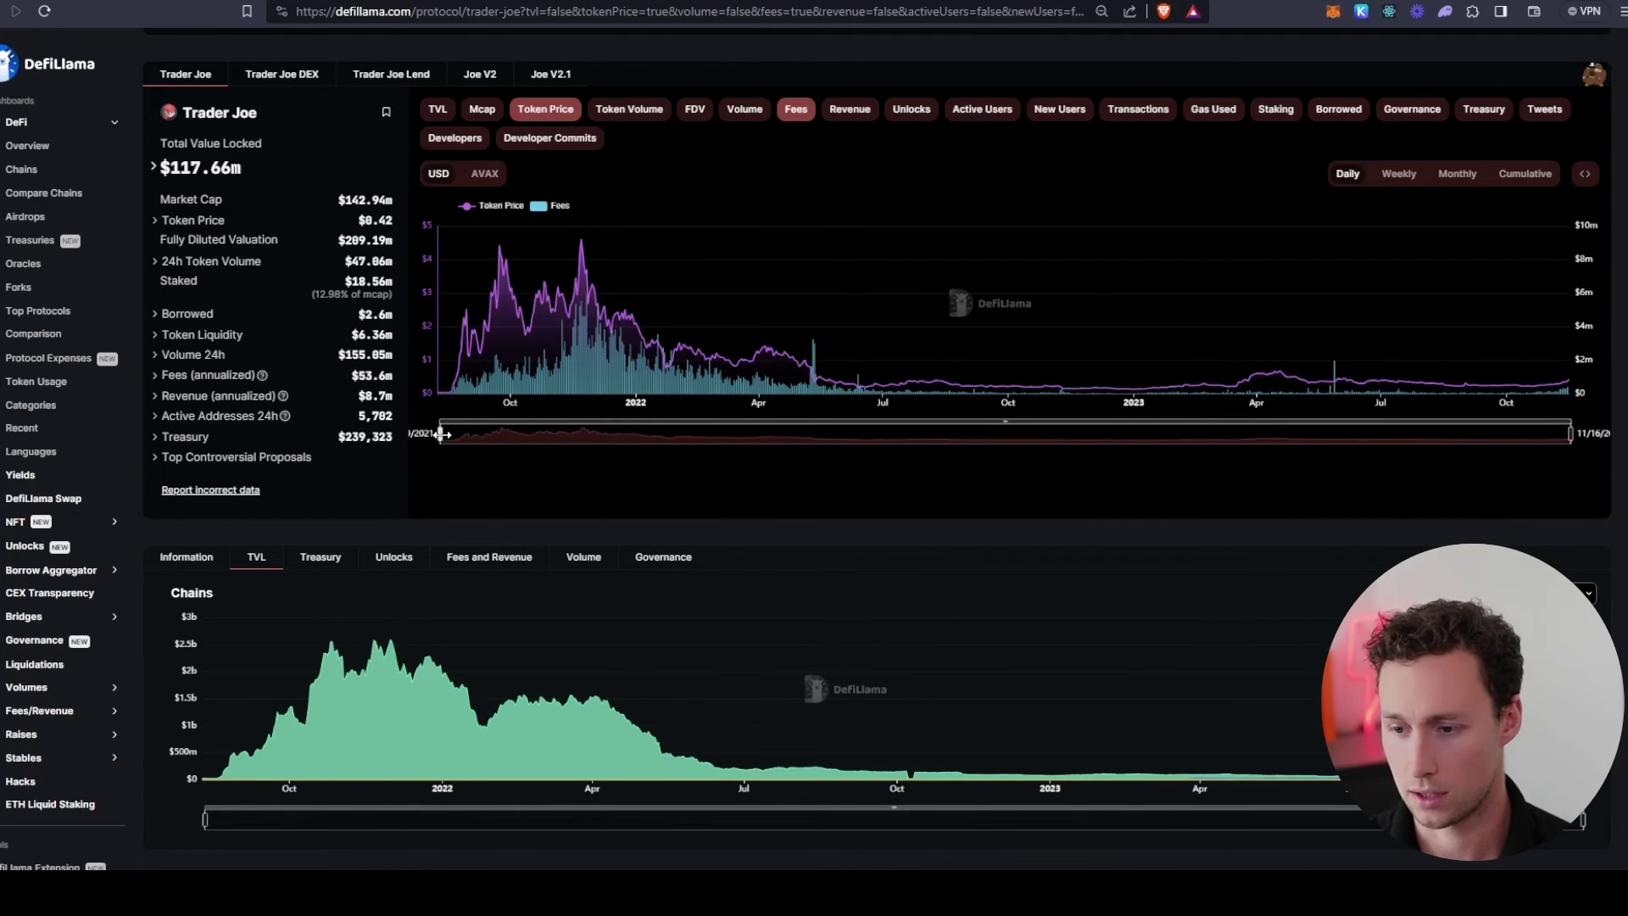
pyautogui.moveTo(440, 434); pyautogui.dragTo(1477, 436)
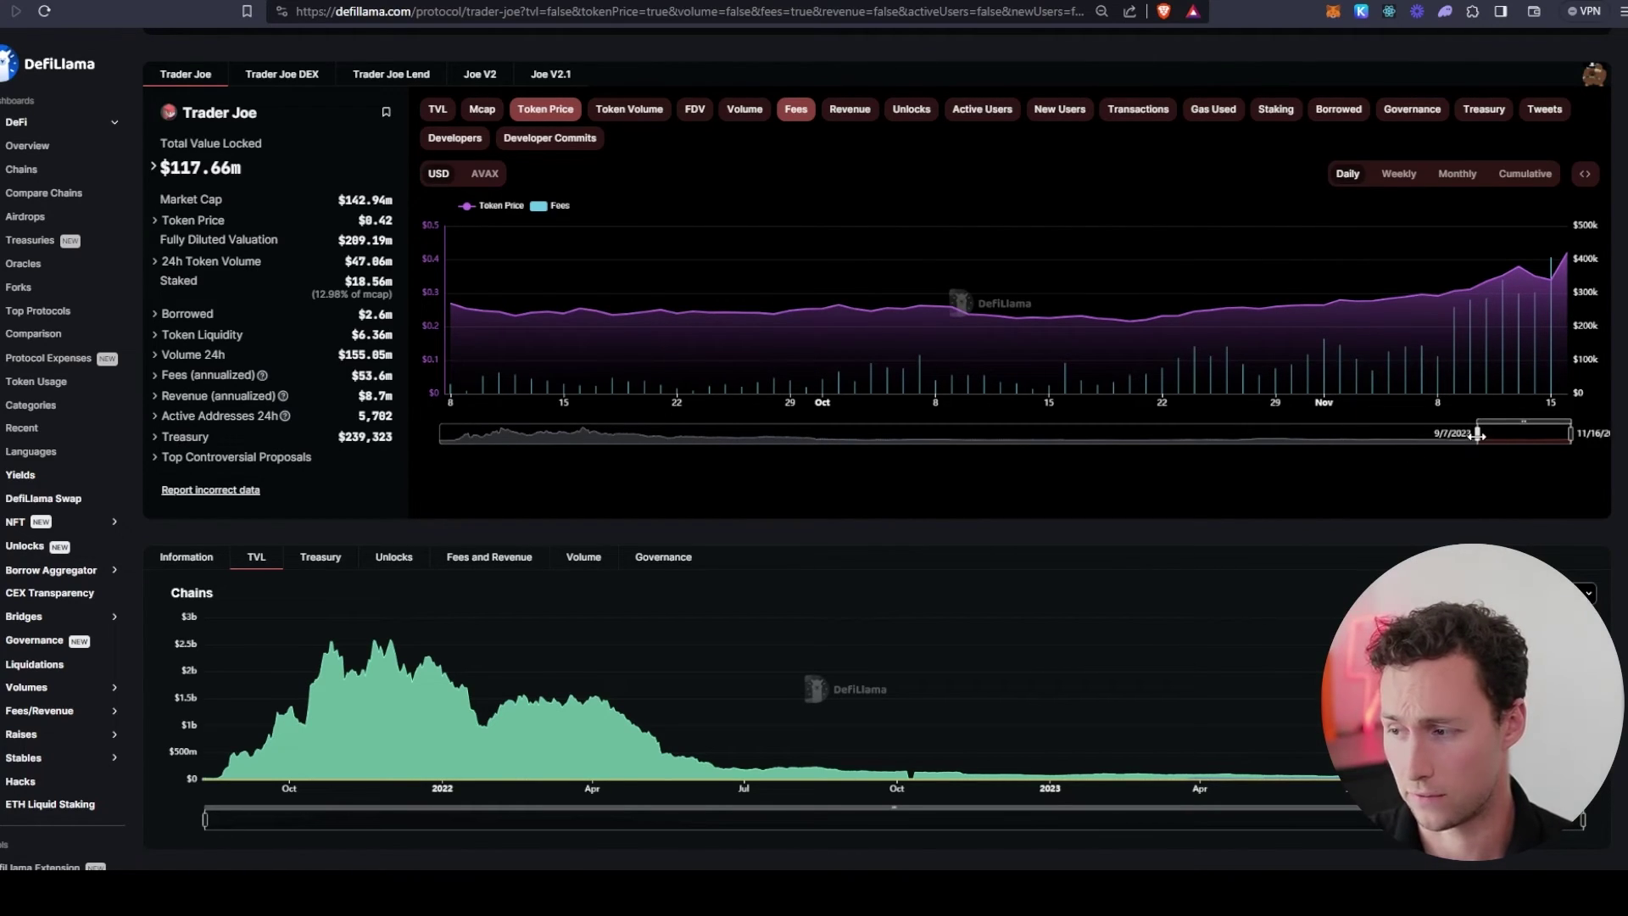
# Step: Adjust the date range, widening toward April, then settling back on August–mid-November
pyautogui.moveTo(1477, 434)
pyautogui.mouseDown()
pyautogui.moveTo(1405, 434)
pyautogui.moveTo(1503, 432)
pyautogui.mouseUp()
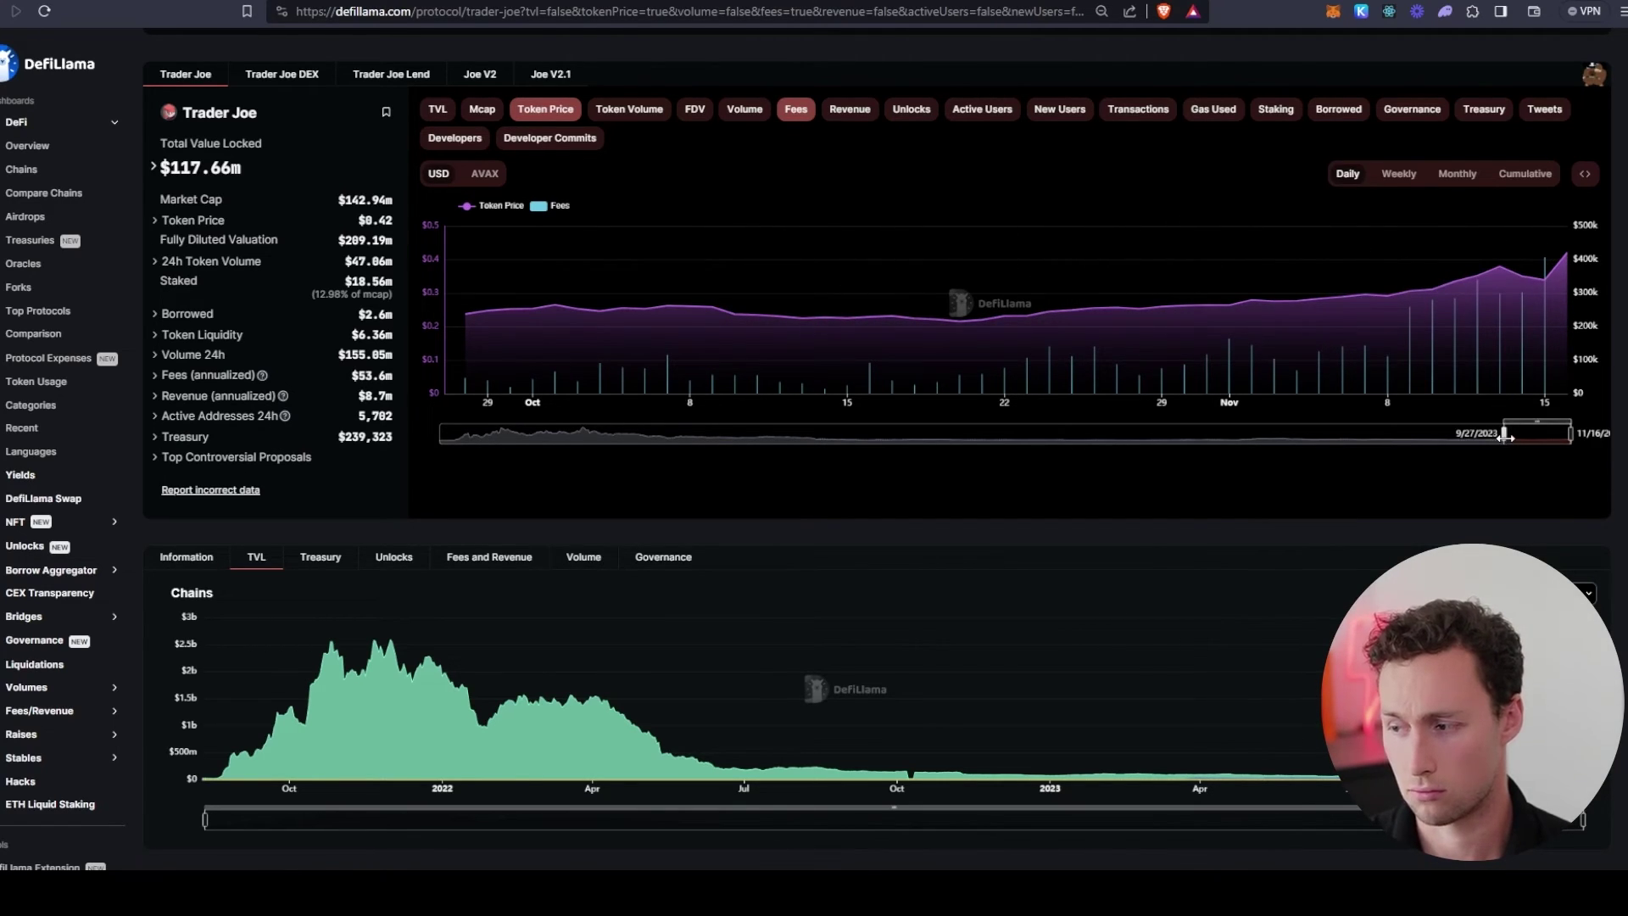
pyautogui.moveTo(1503, 434); pyautogui.dragTo(1340, 454)
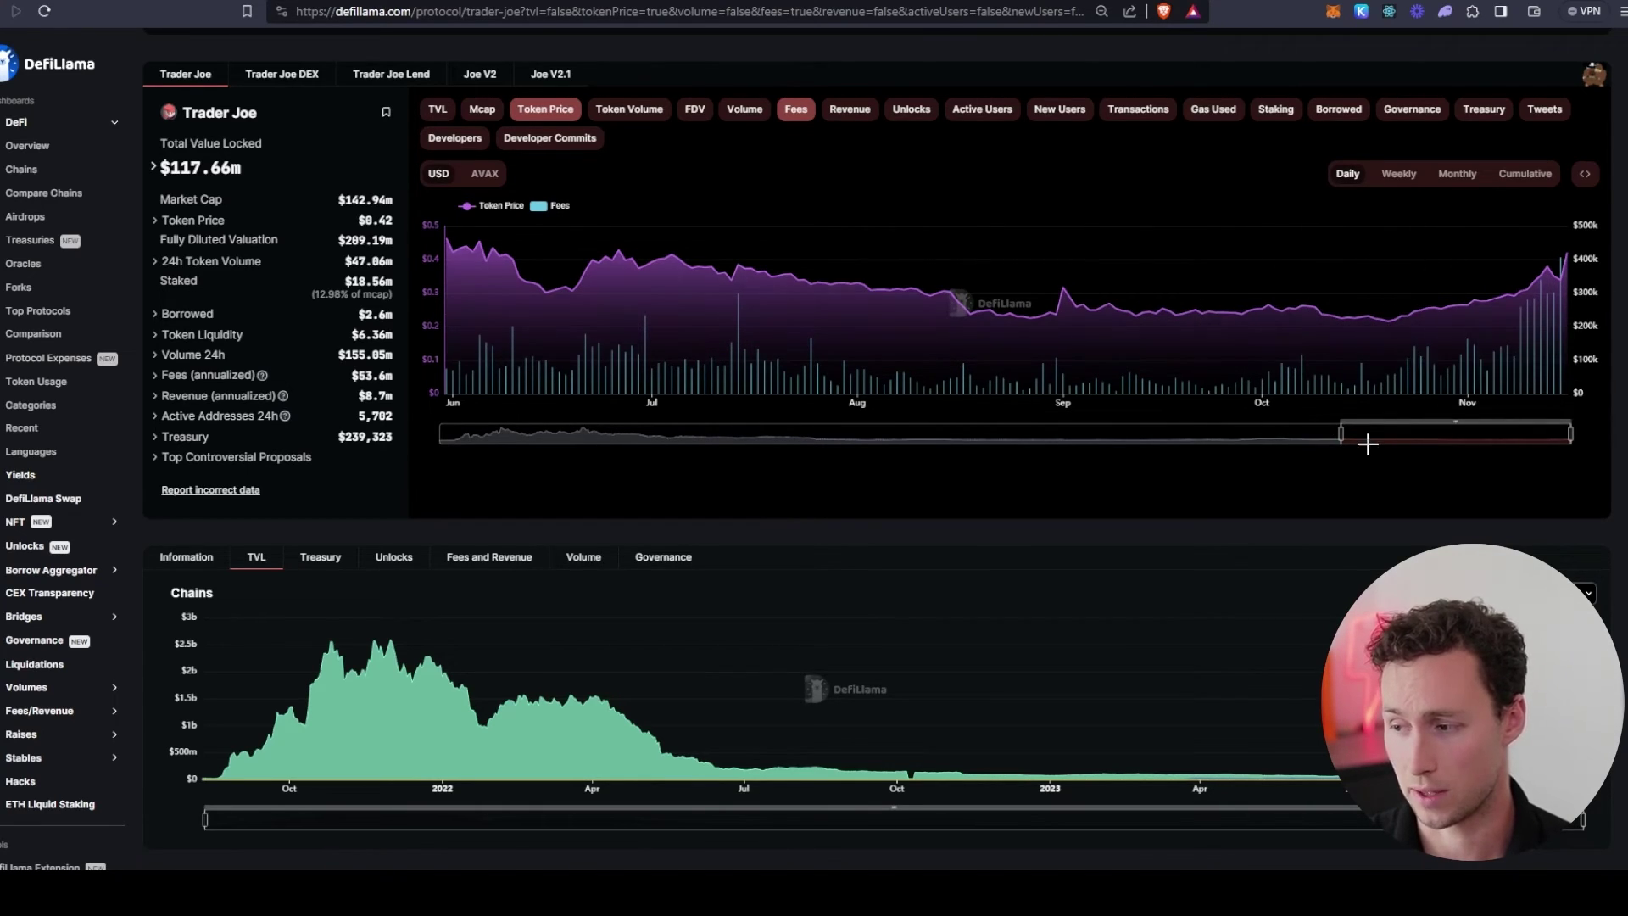
pyautogui.moveTo(1336, 434); pyautogui.dragTo(1254, 433)
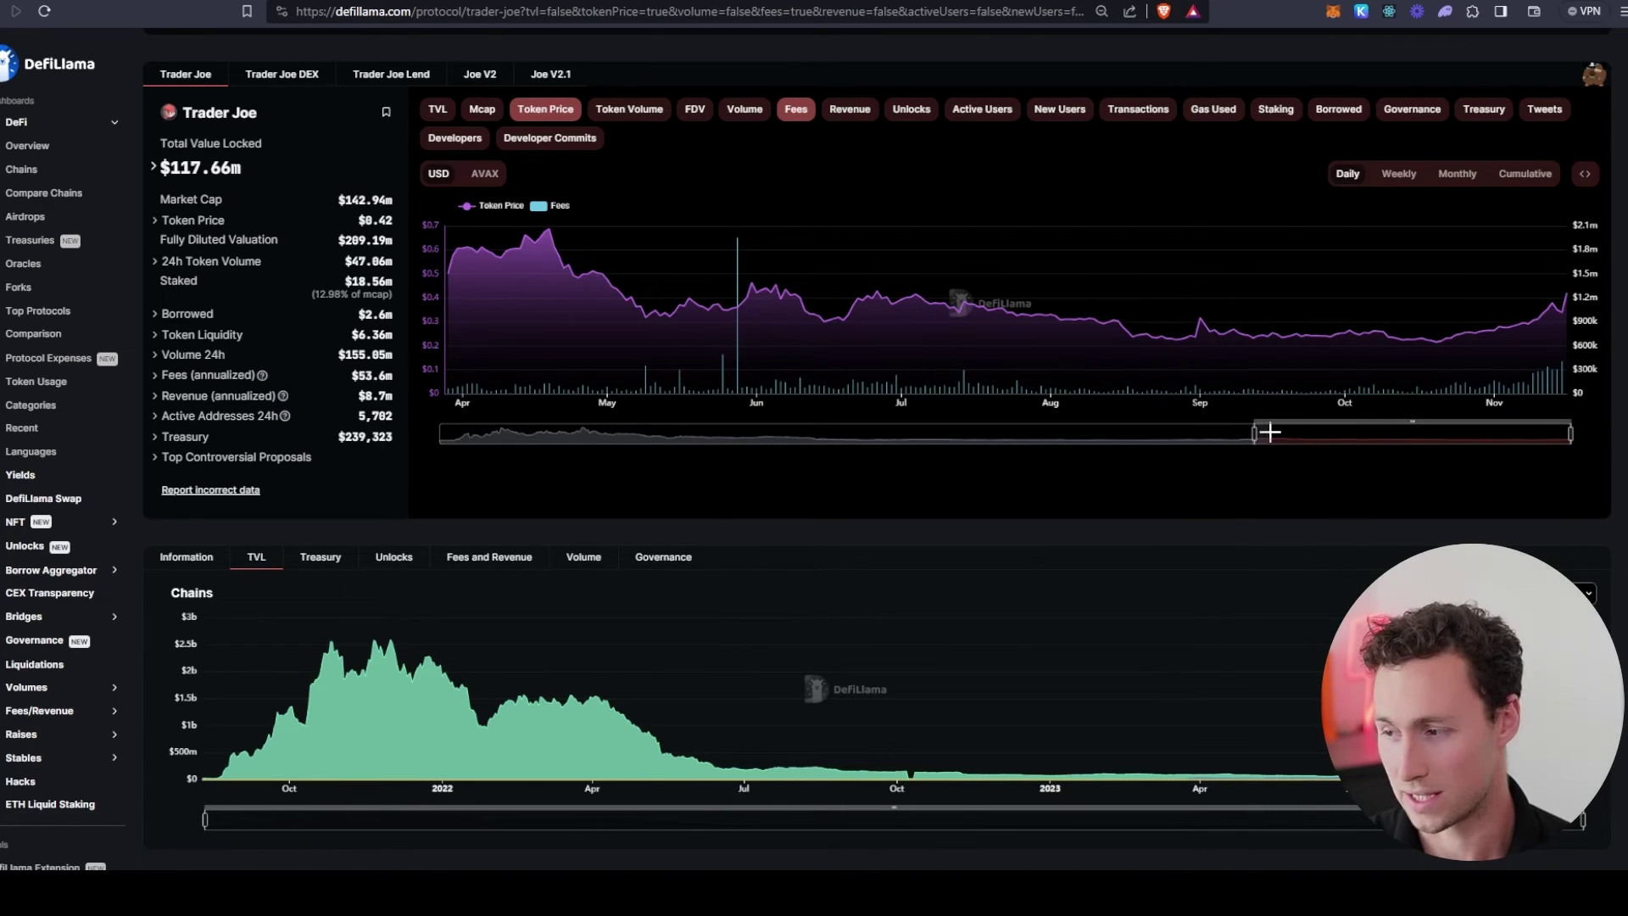
pyautogui.moveTo(1254, 433); pyautogui.dragTo(1426, 433)
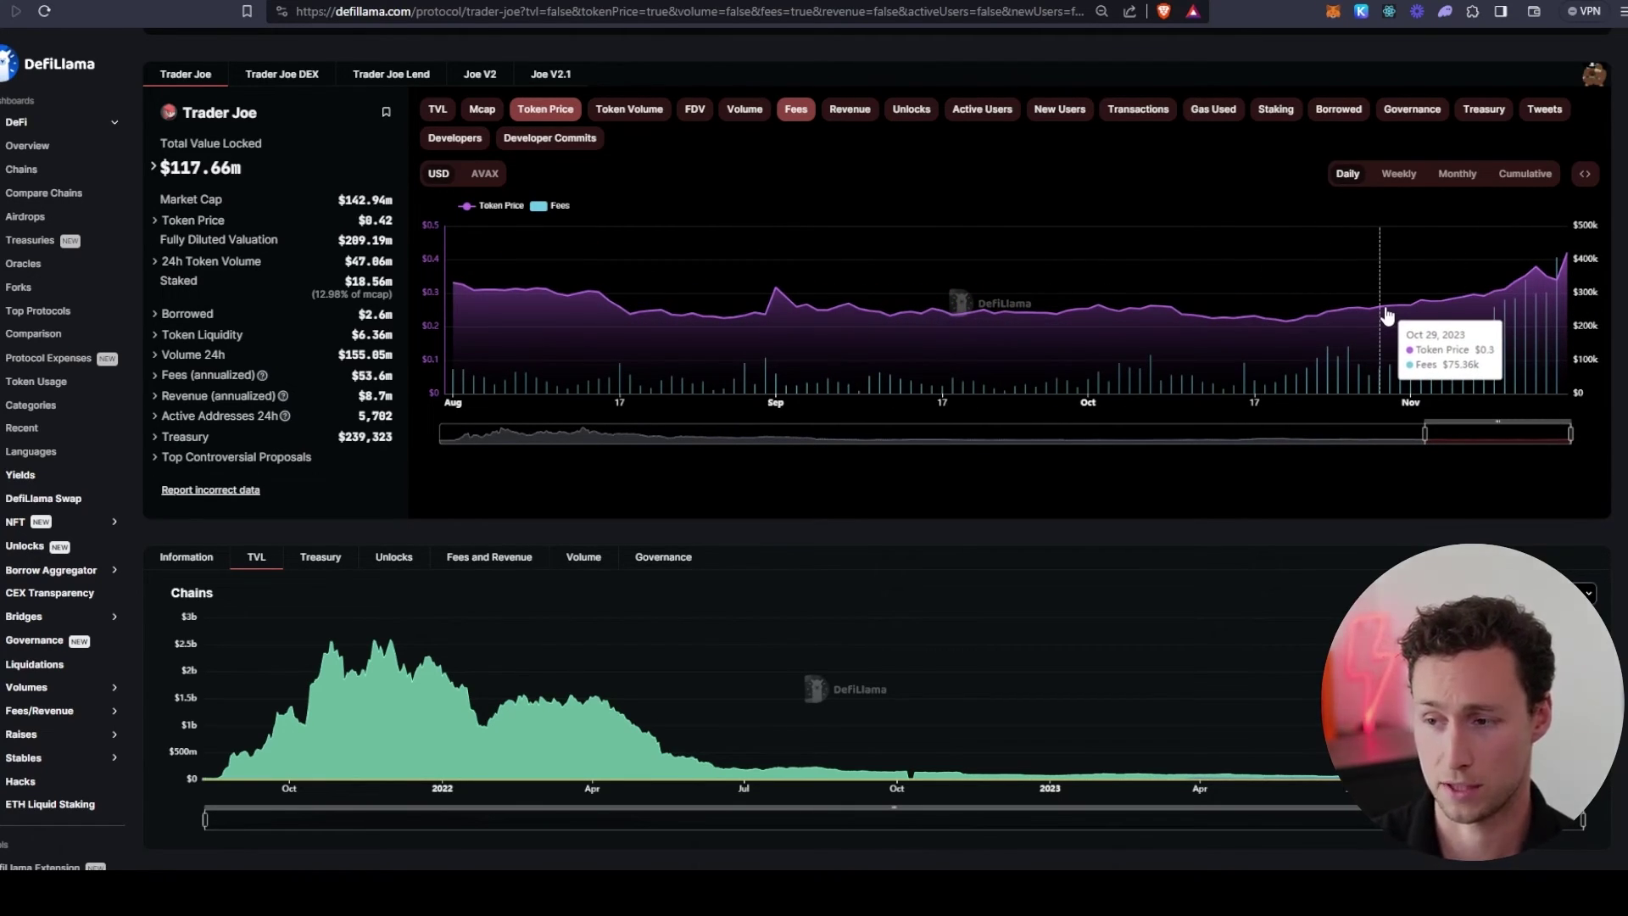
# Step: Swap fees for daily revenue beside token price, zoomed to August–mid-November 2023
pyautogui.click(793, 108)
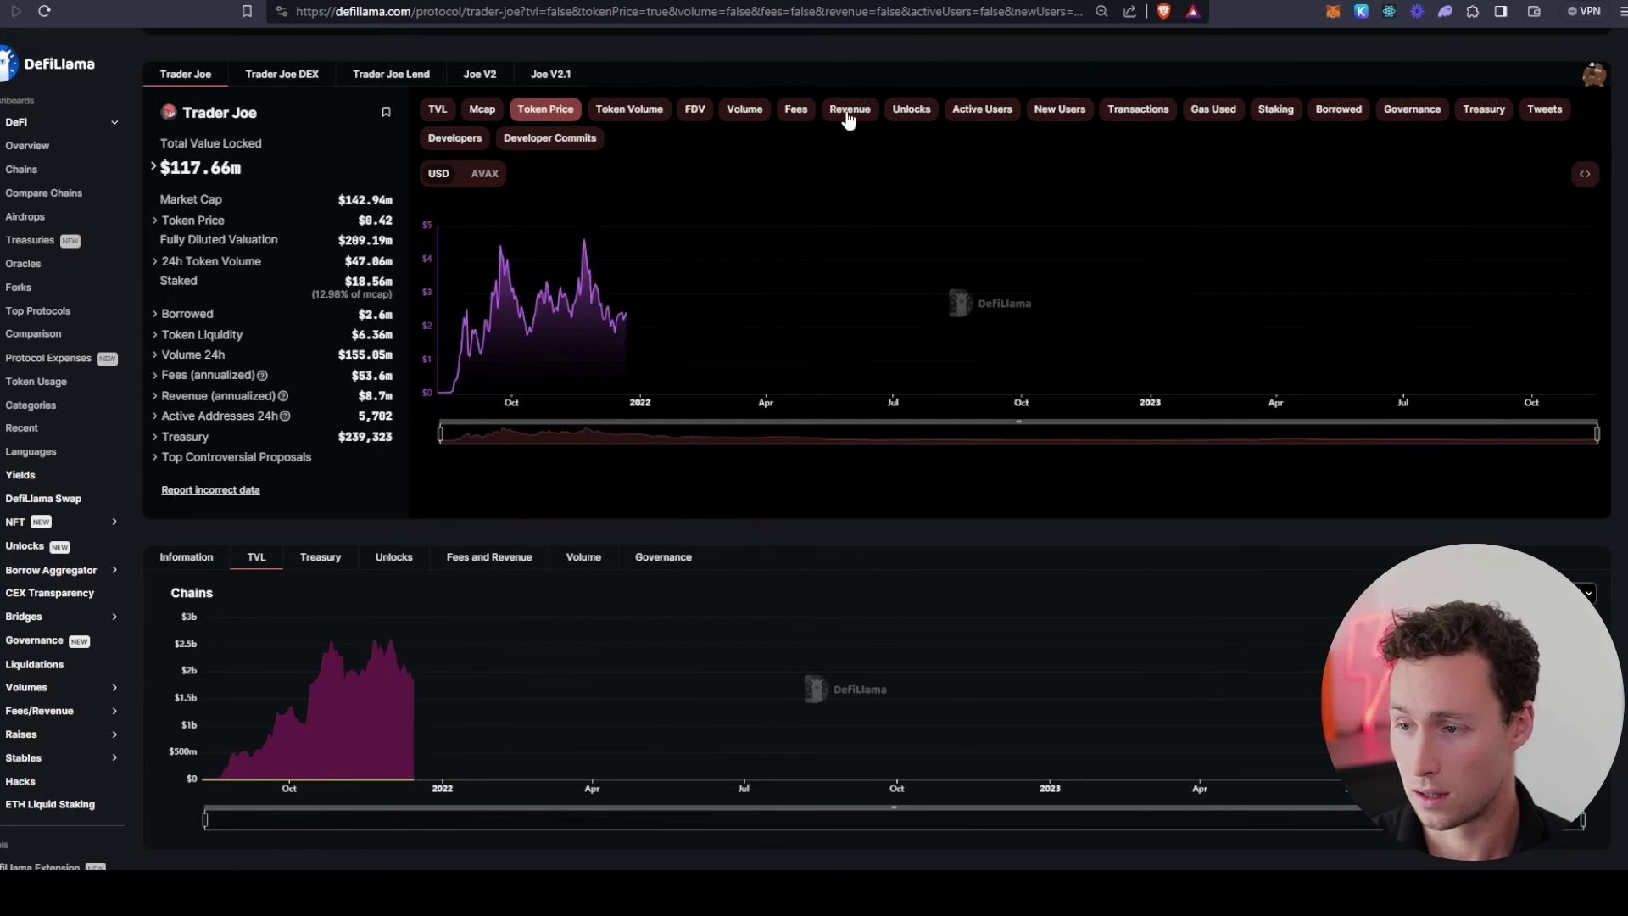
pyautogui.click(849, 108)
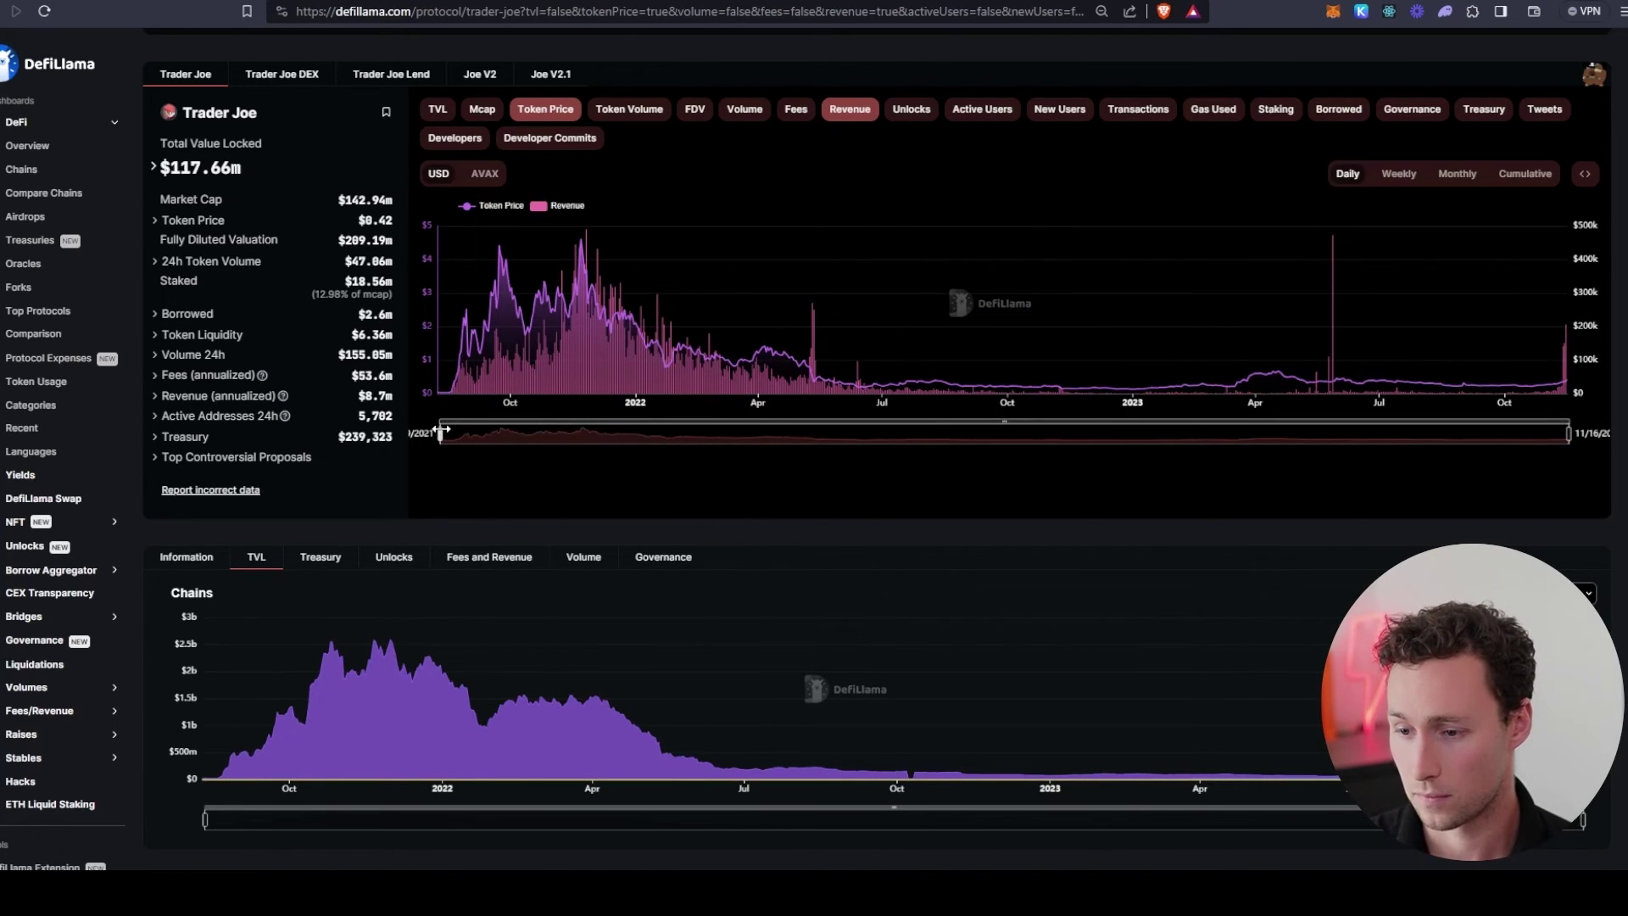
pyautogui.moveTo(441, 433); pyautogui.dragTo(1412, 397)
pyautogui.moveTo(1526, 363)
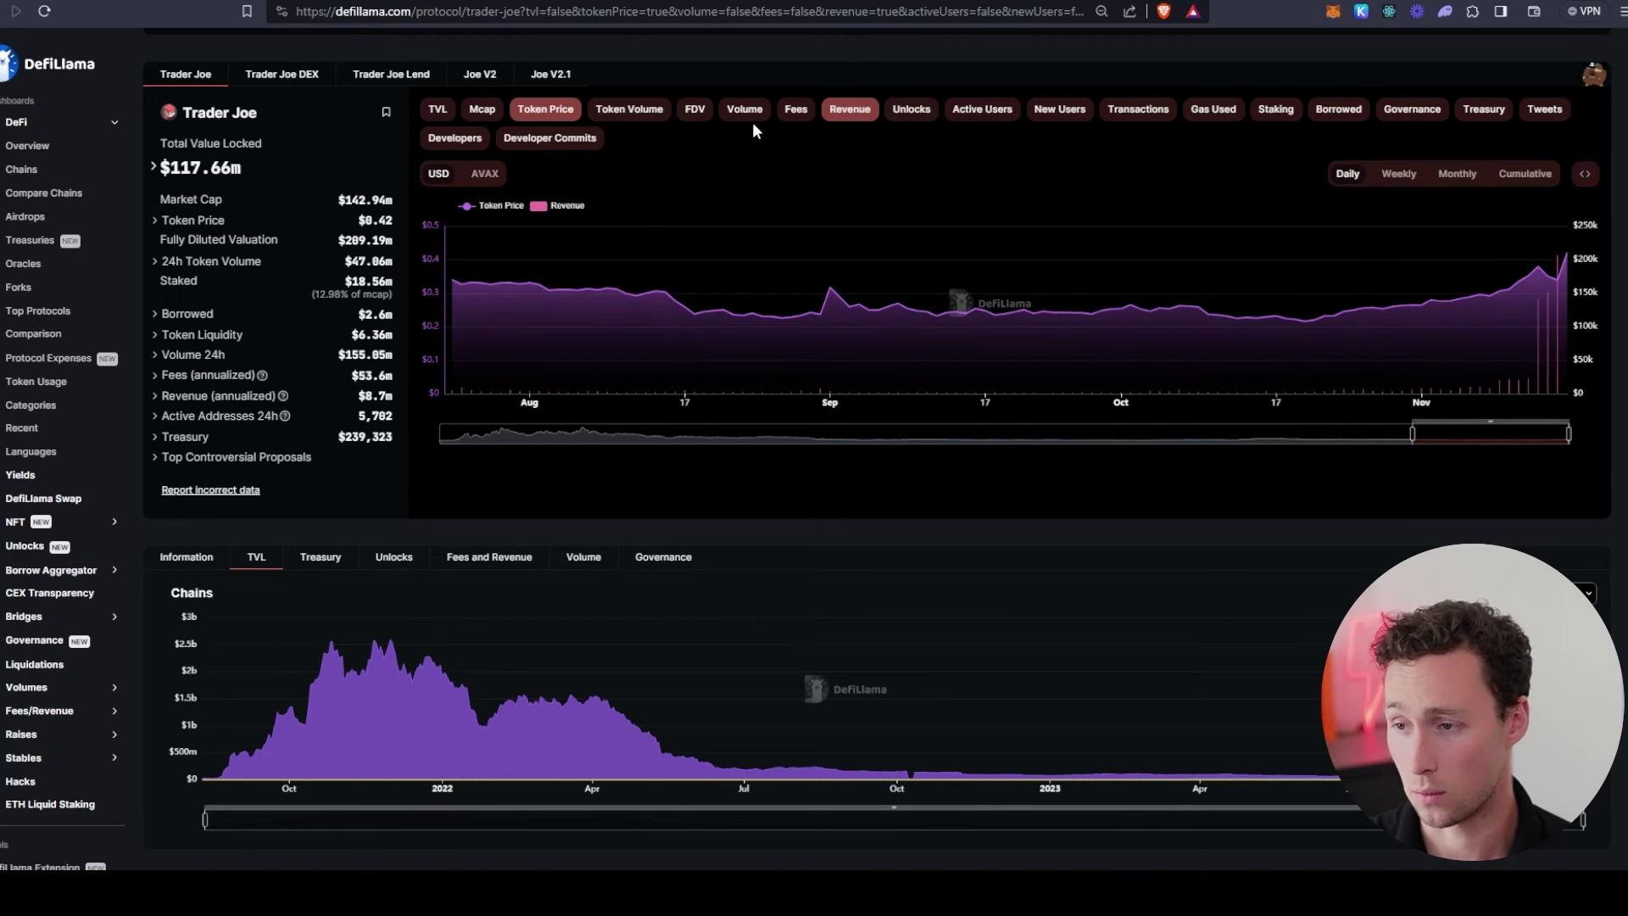
# Step: Replace revenue with active users and hide token price, leaving active users alone
pyautogui.click(850, 109)
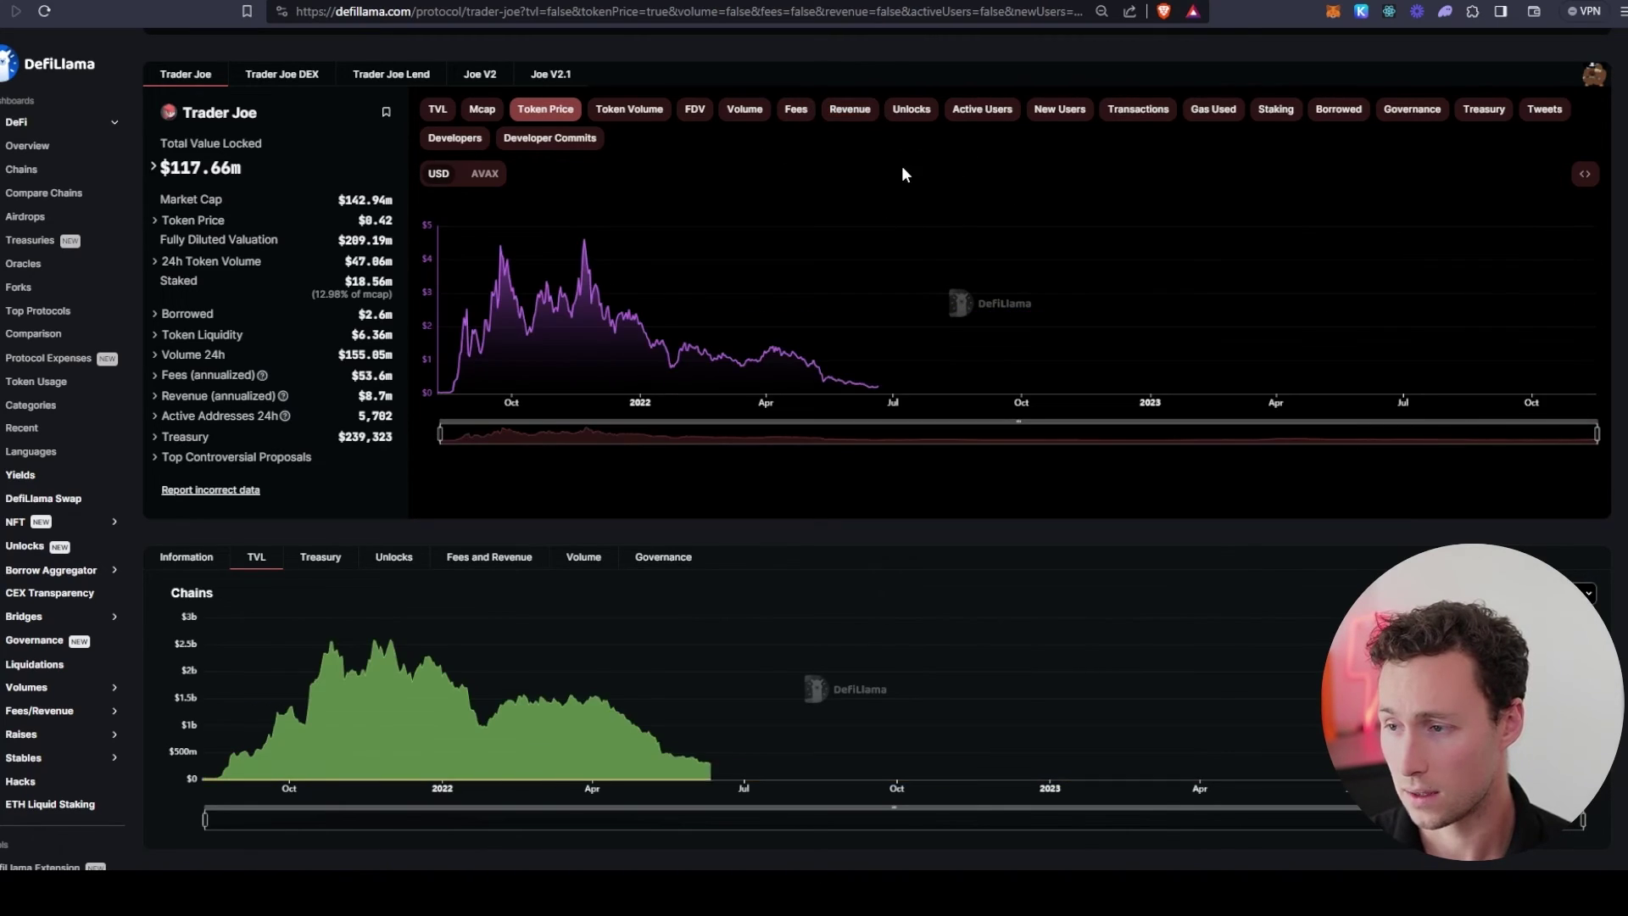
pyautogui.click(988, 112)
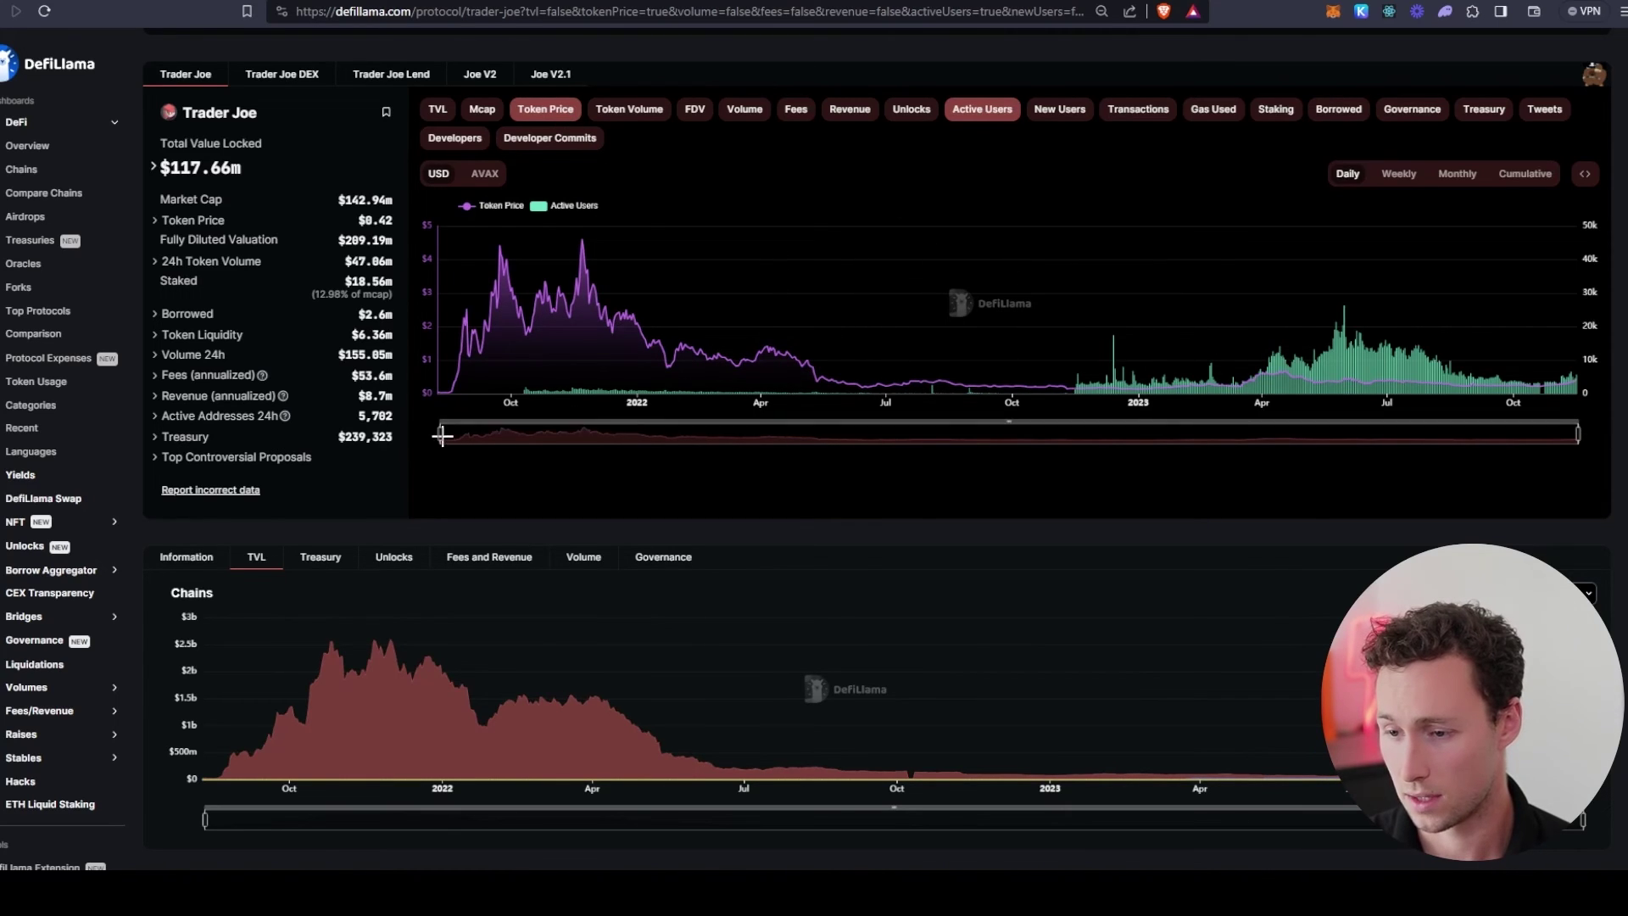
pyautogui.moveTo(440, 433); pyautogui.dragTo(1325, 429)
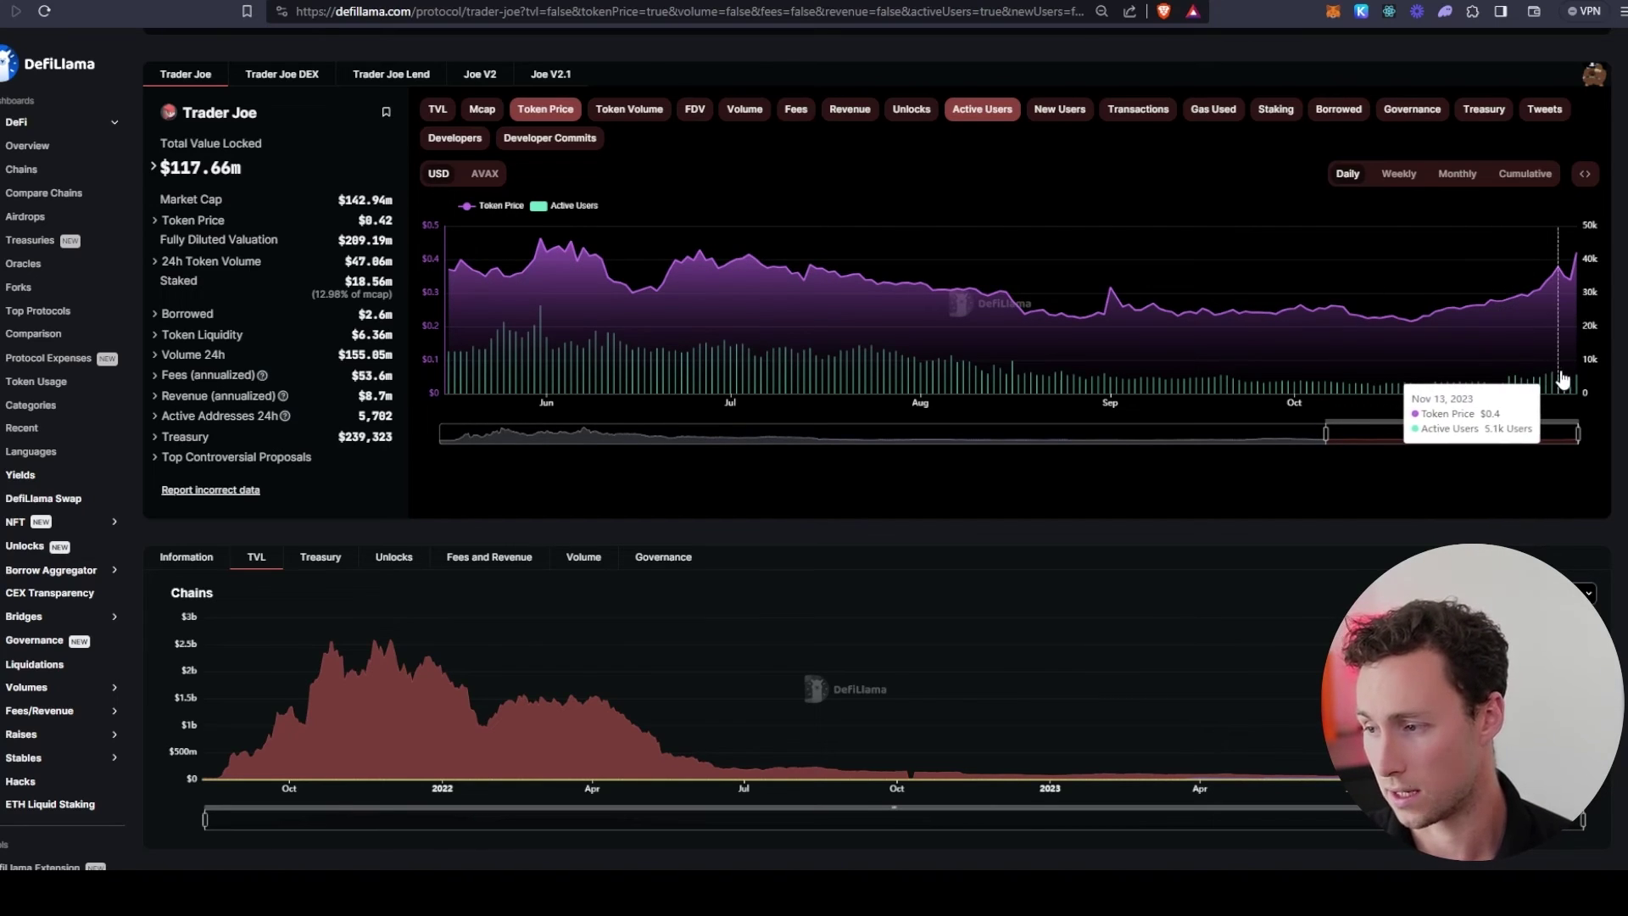
pyautogui.click(554, 117)
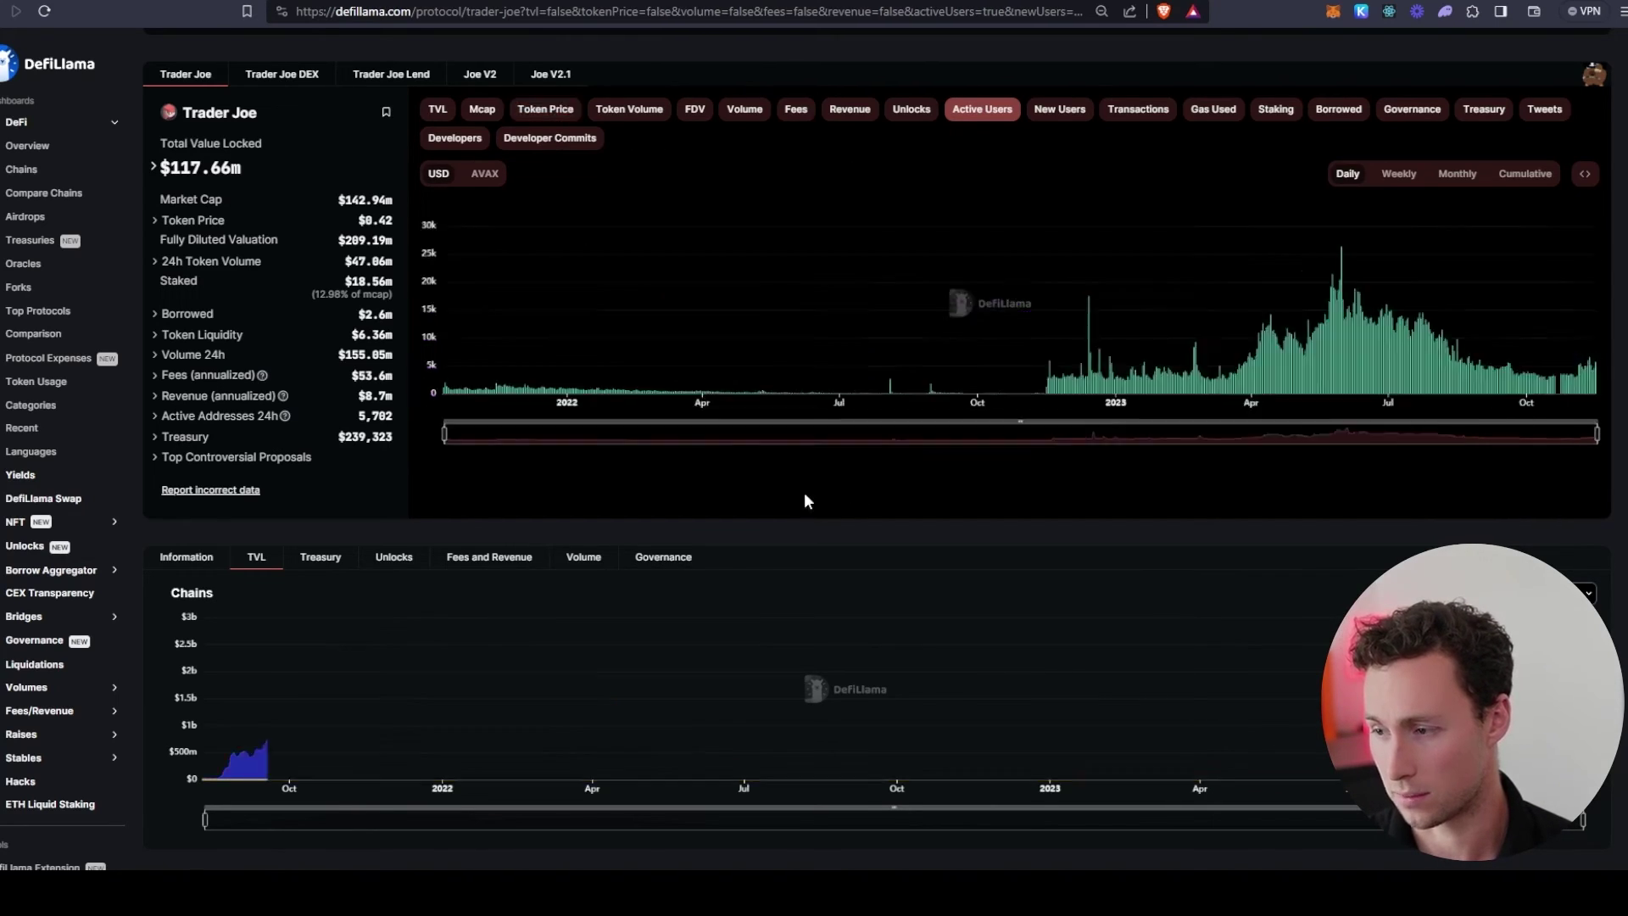
# Step: Narrow the active users chart to mid-September through mid-November 2023
pyautogui.moveTo(442, 437); pyautogui.dragTo(1495, 433)
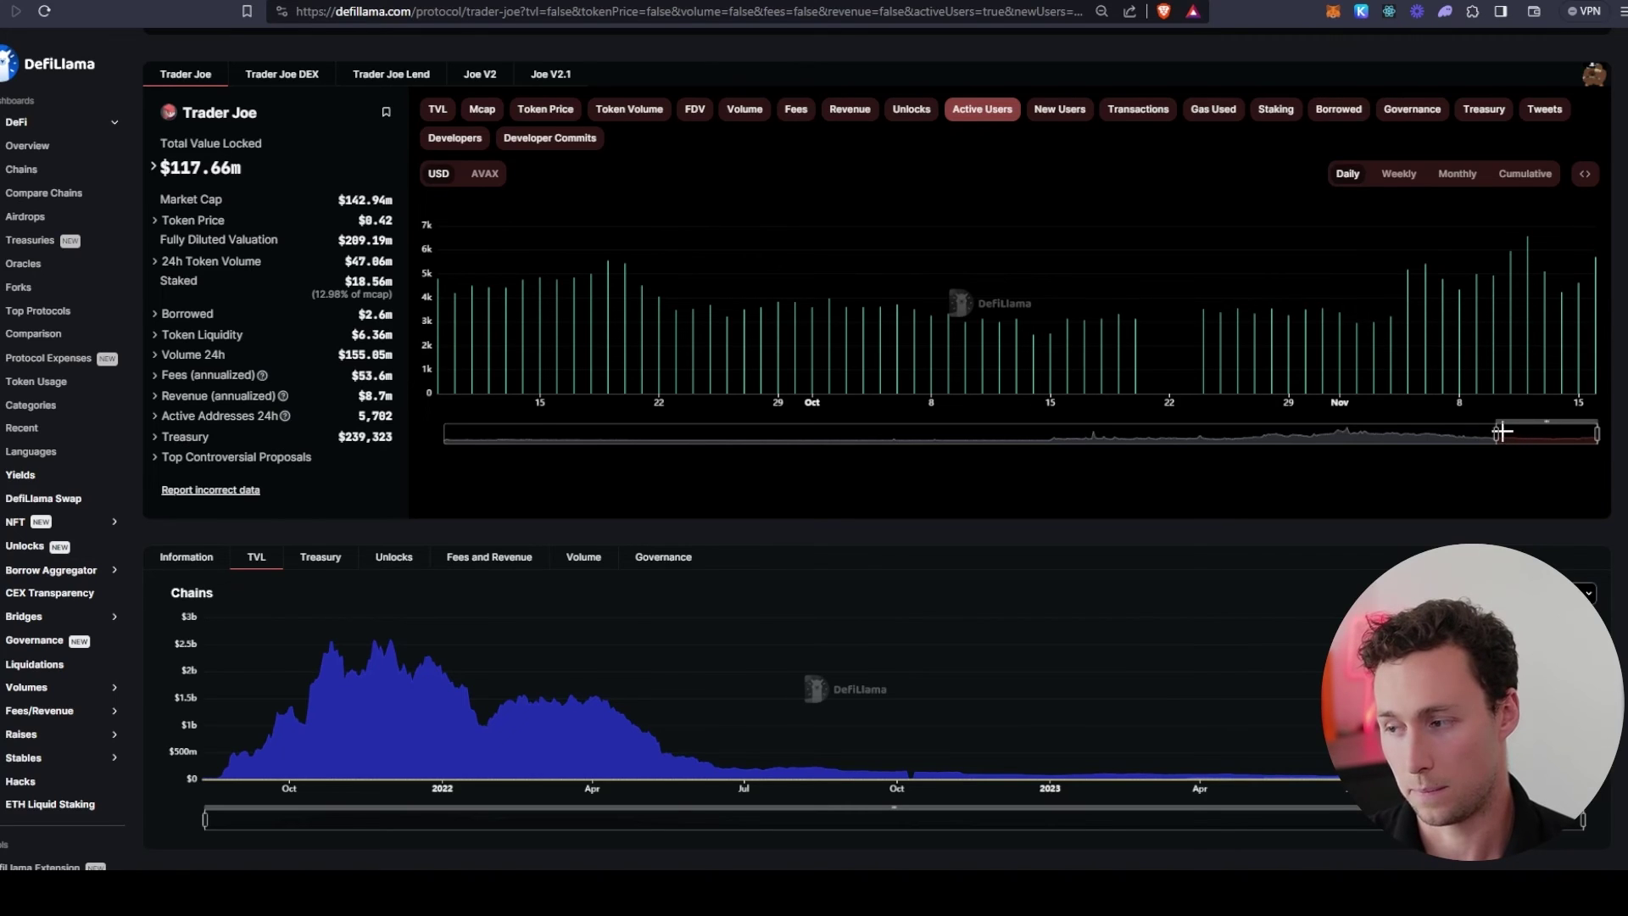
pyautogui.moveTo(1502, 432); pyautogui.dragTo(1503, 373)
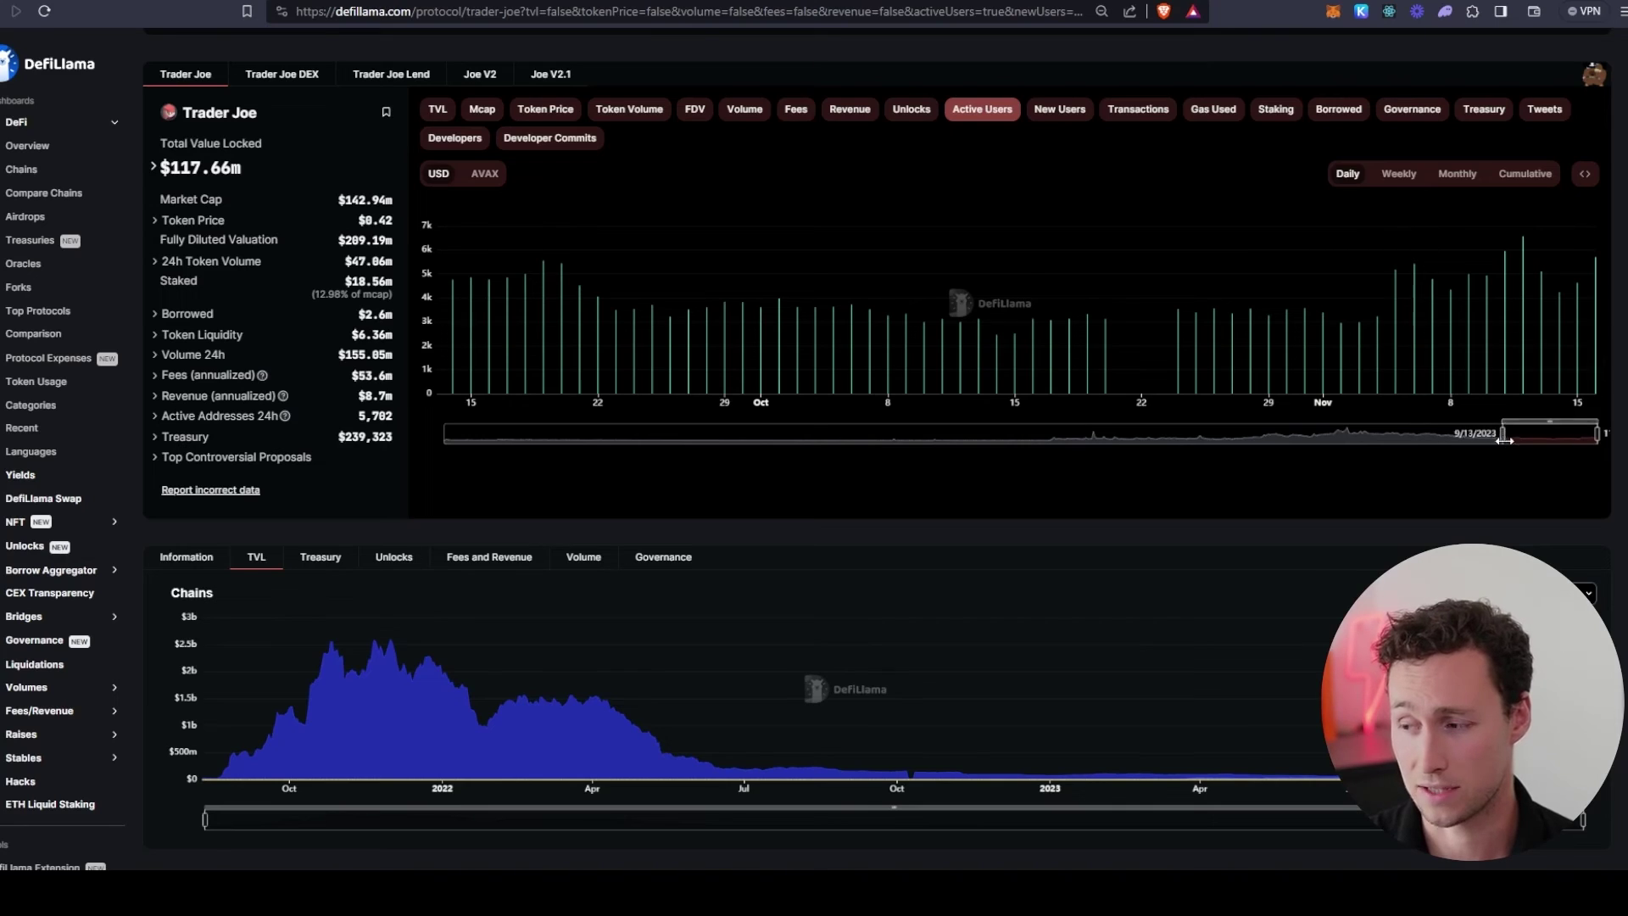
pyautogui.moveTo(1503, 431); pyautogui.dragTo(1236, 429)
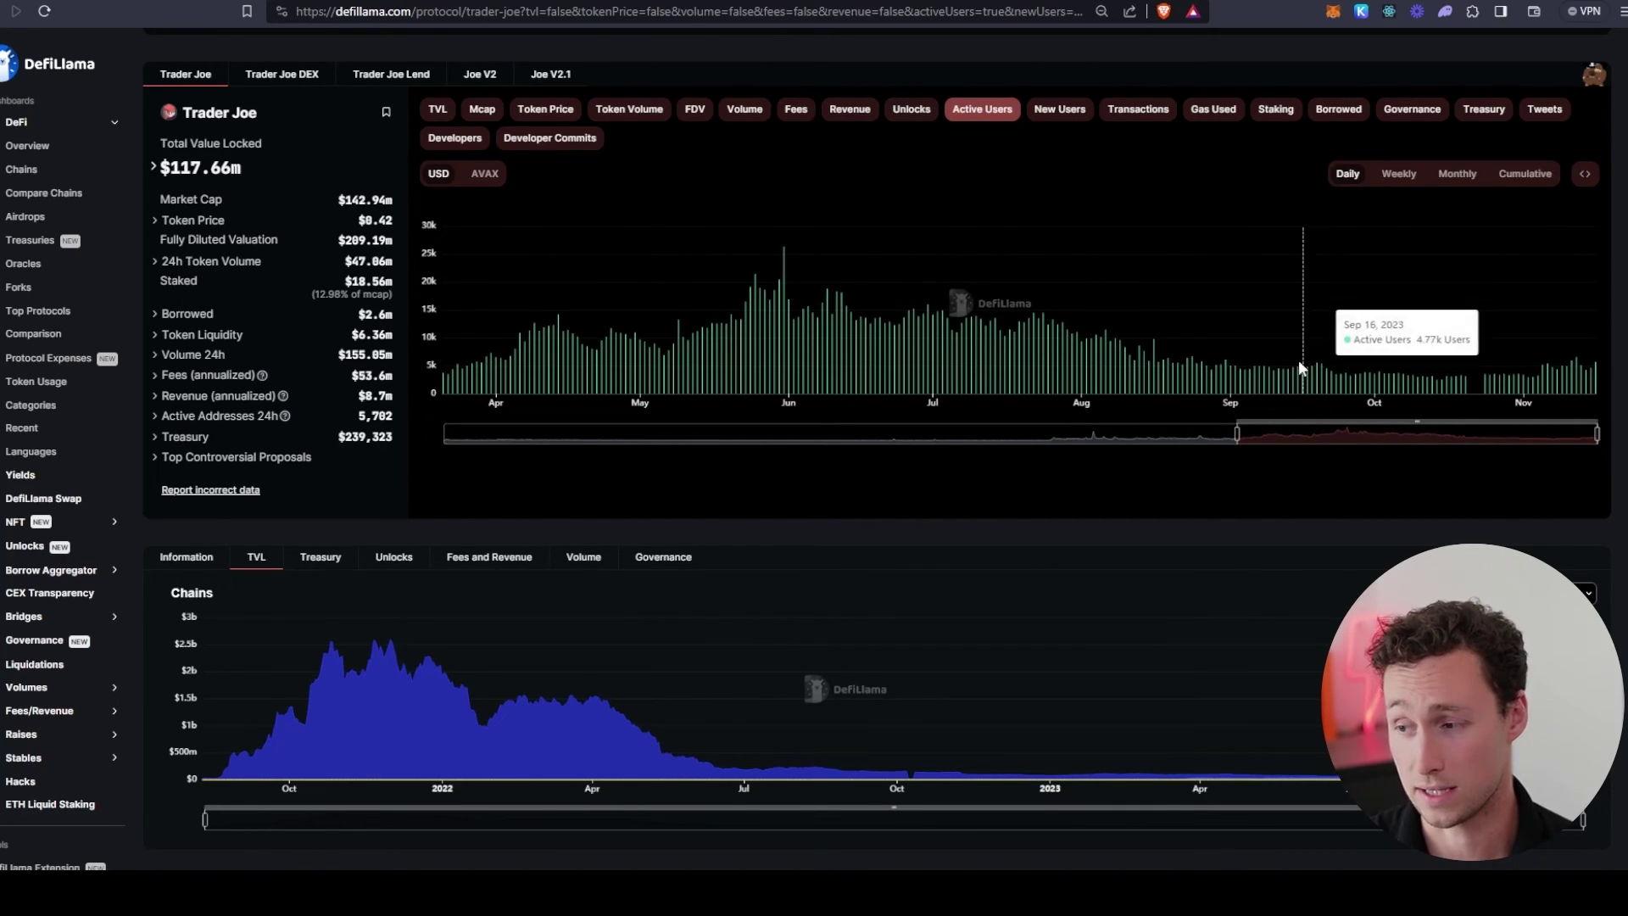
pyautogui.moveTo(1236, 432); pyautogui.dragTo(1506, 433)
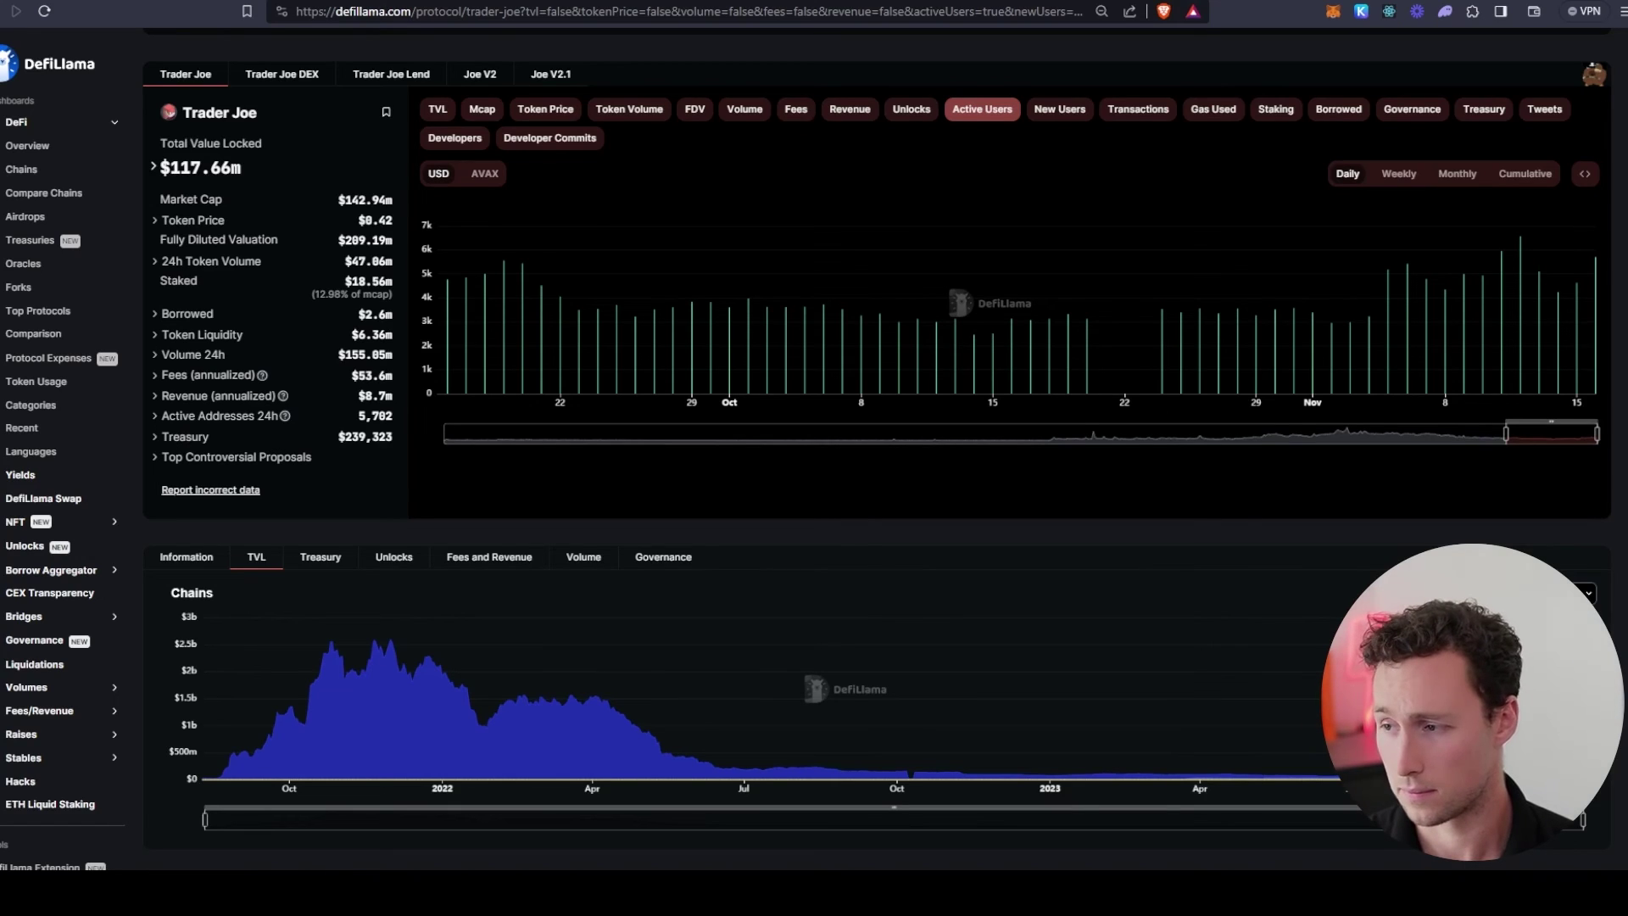
# Step: Swap active users for Trader Joe's treasury value, zoomed to recent months
pyautogui.click(986, 113)
pyautogui.click(1485, 110)
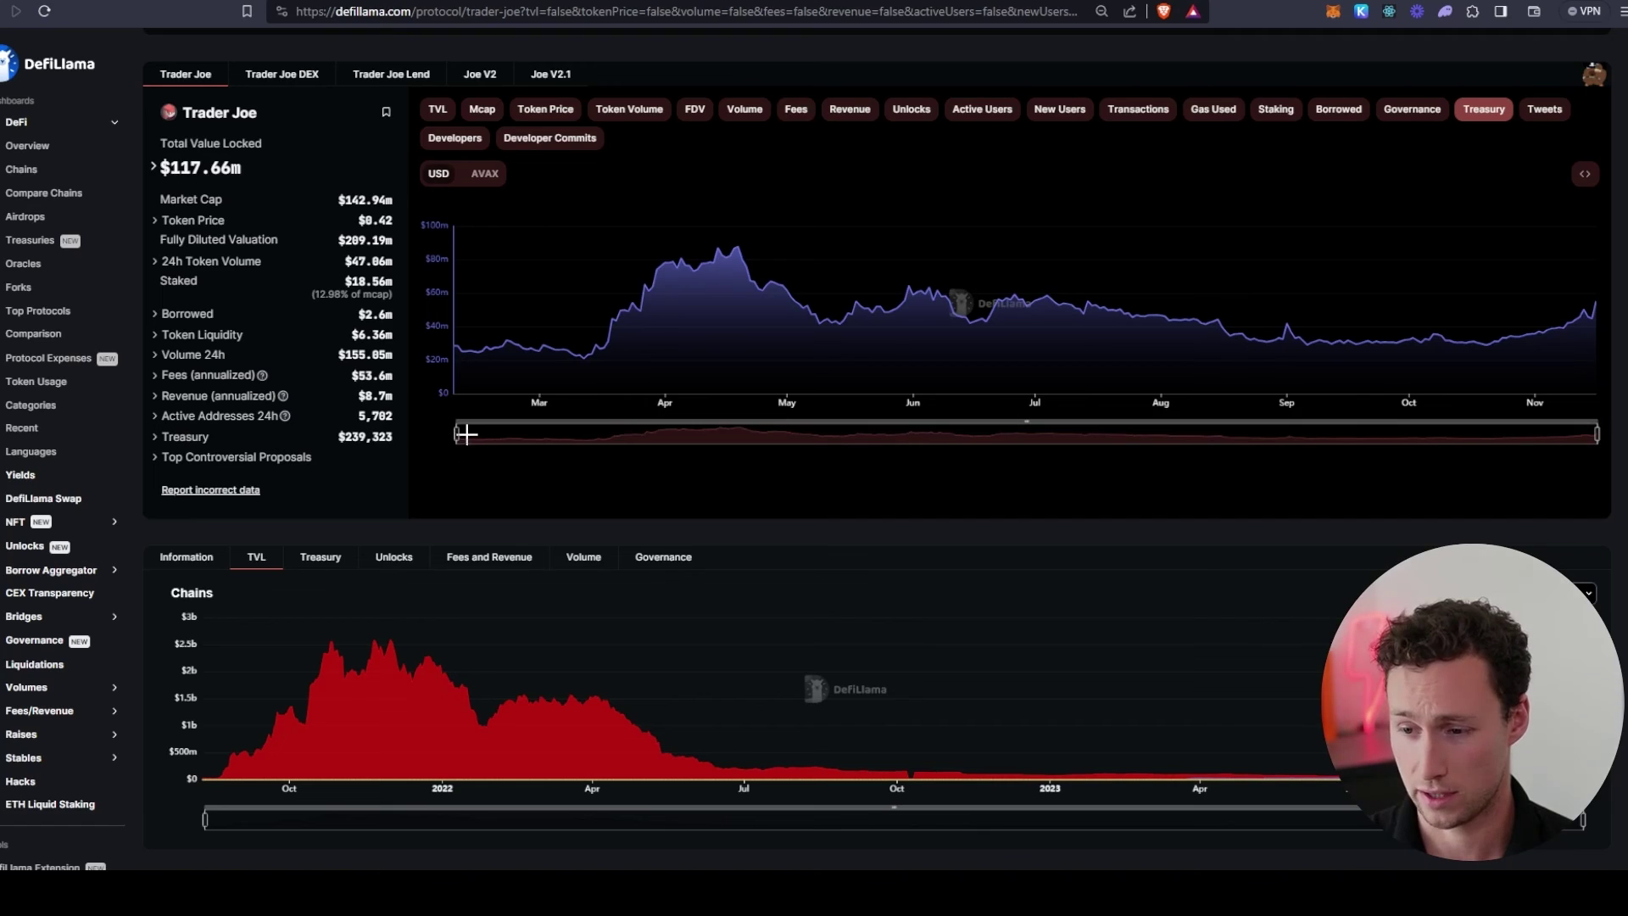
pyautogui.moveTo(466, 434); pyautogui.dragTo(1207, 445)
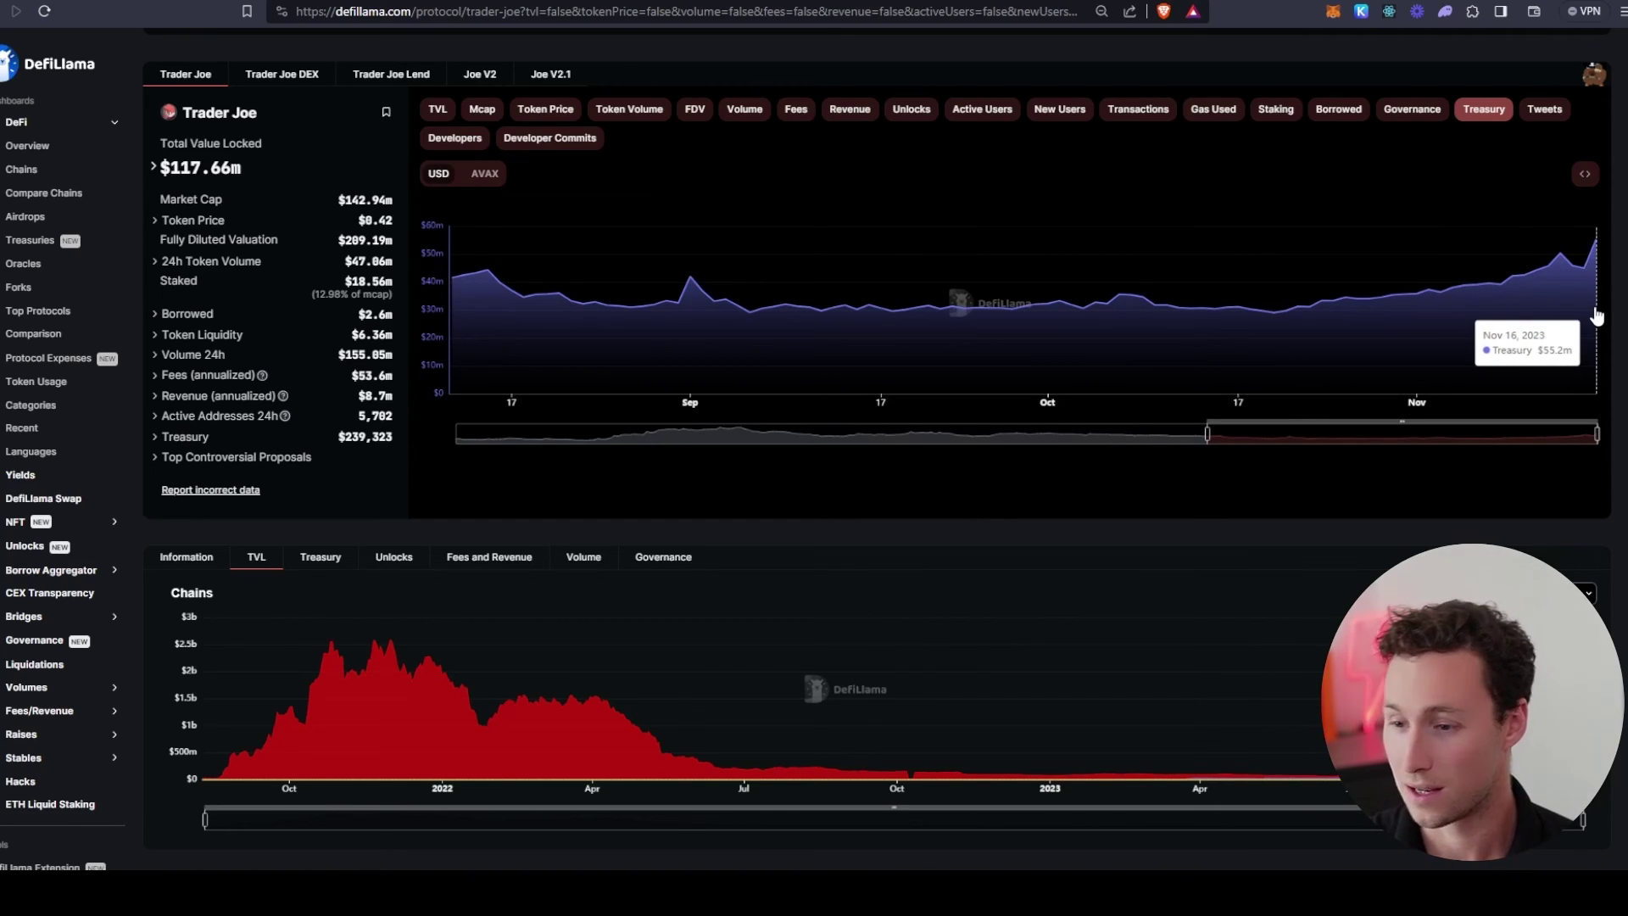
# Step: Show the treasury breakdown below, with JOE making up 99.57% of holdings
pyautogui.click(321, 557)
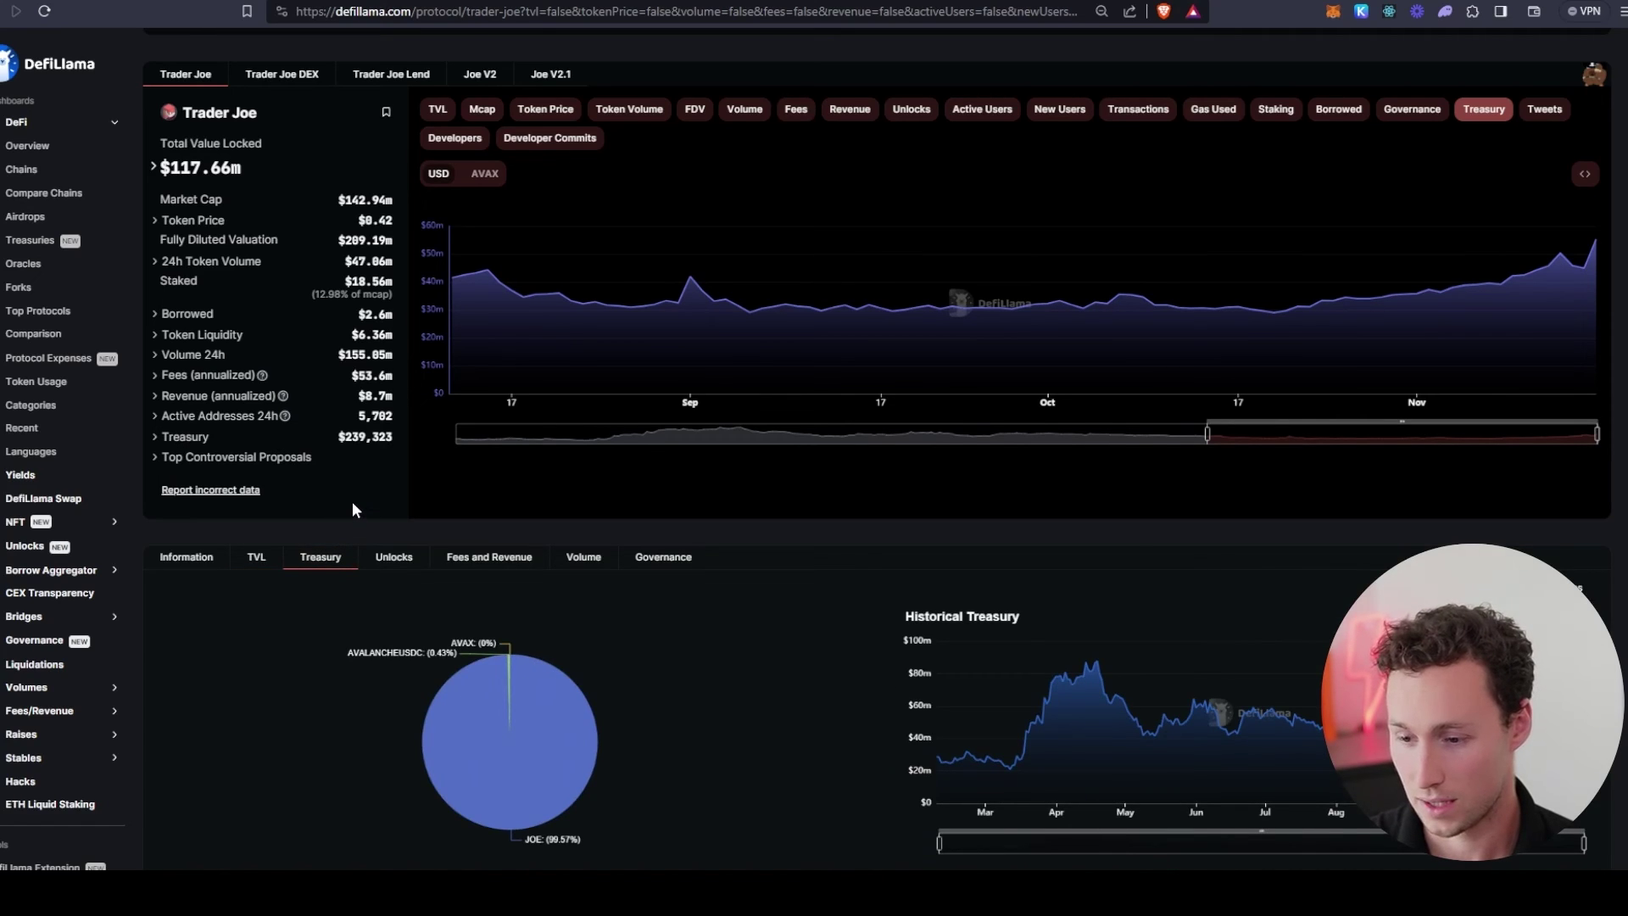
pyautogui.scroll(-2, 352, 501)
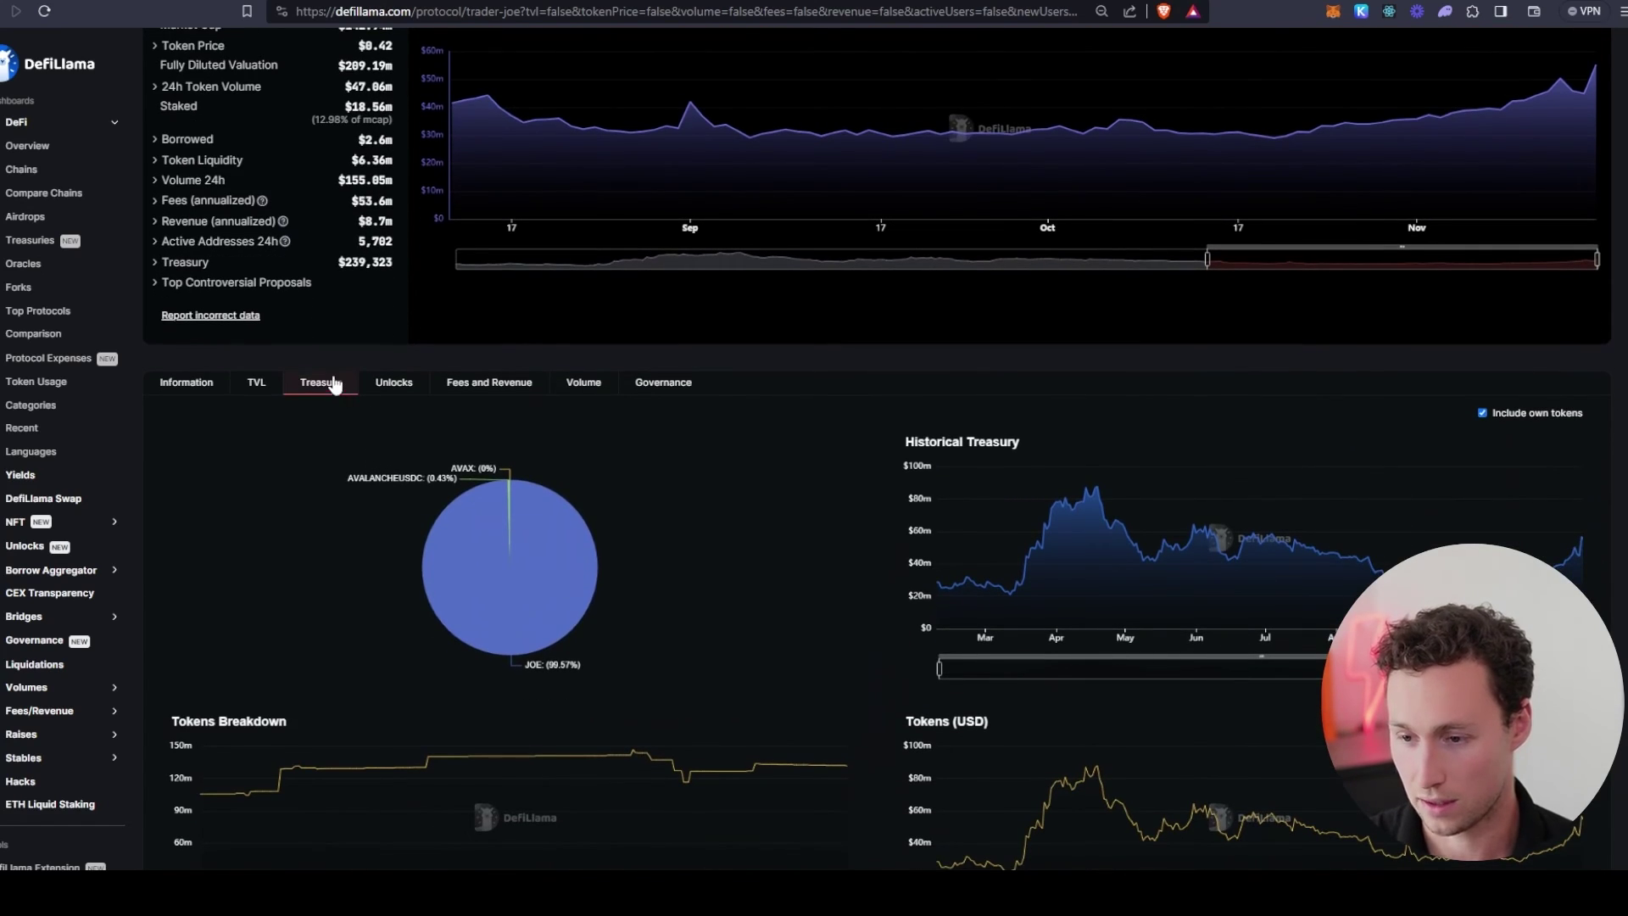
pyautogui.scroll(-2, 321, 399)
pyautogui.moveTo(465, 431)
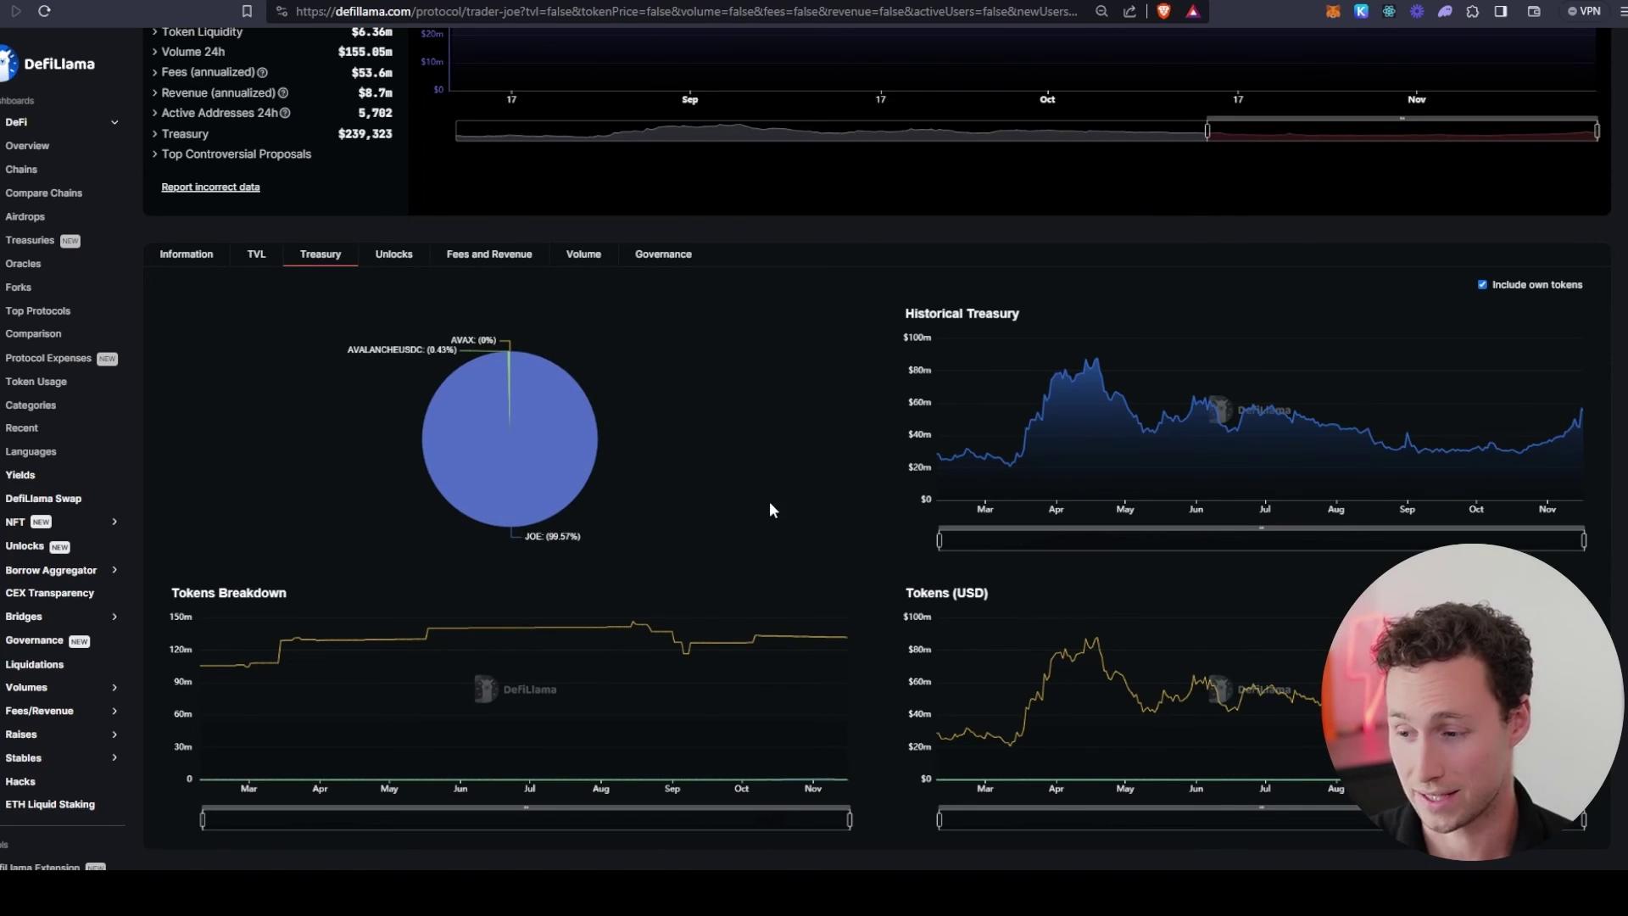
pyautogui.moveTo(527, 433)
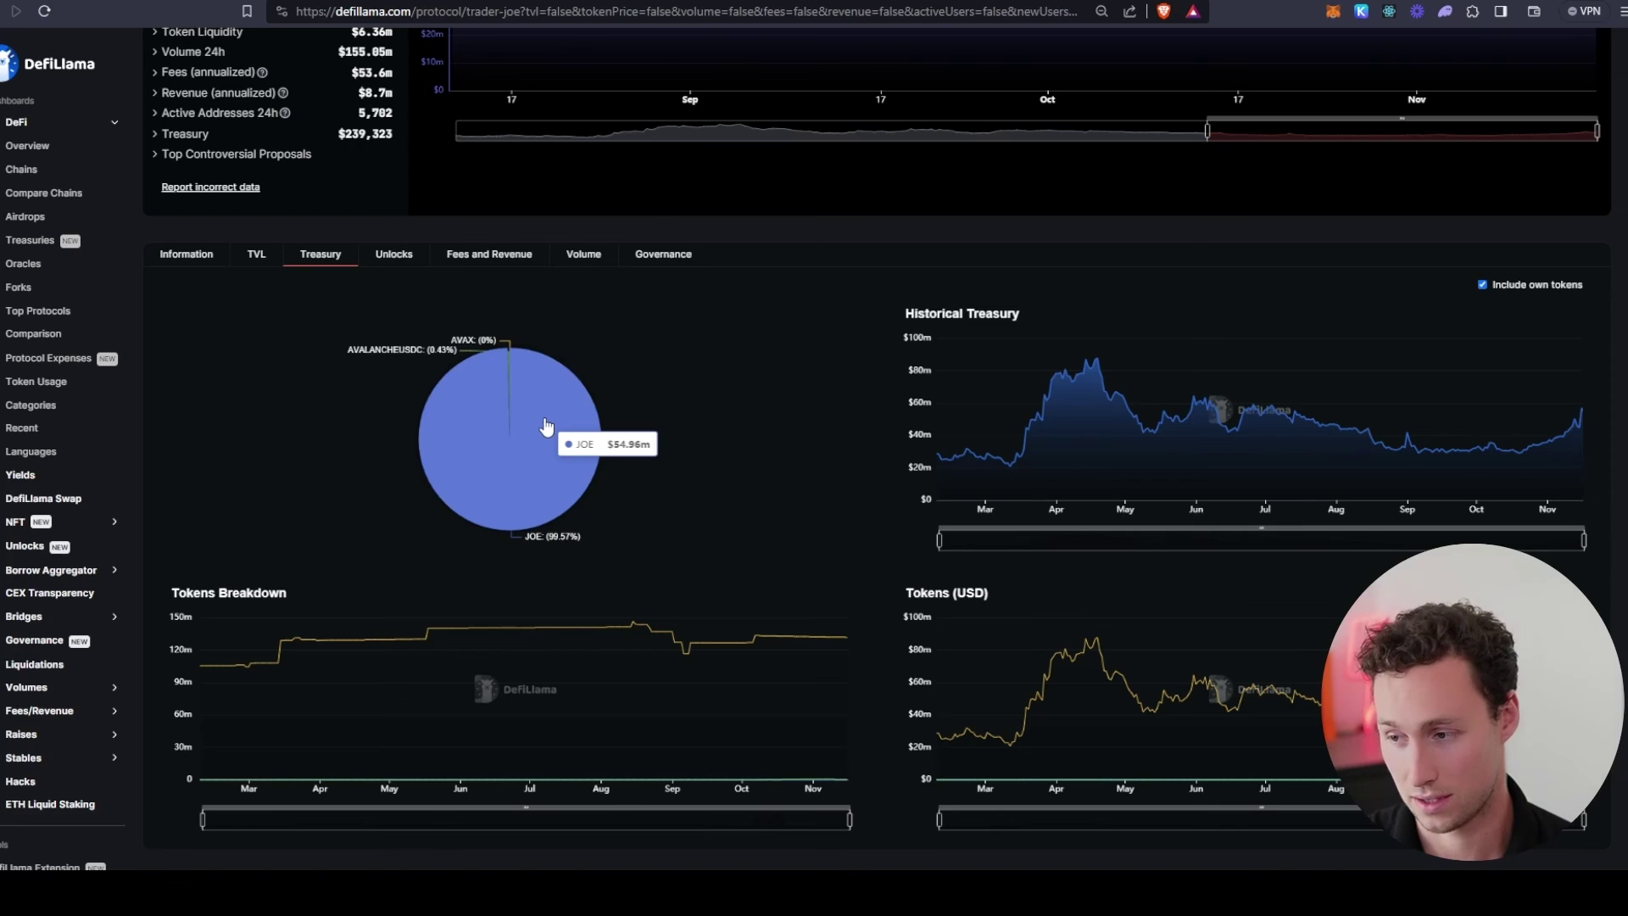
pyautogui.scroll(4, 794, 470)
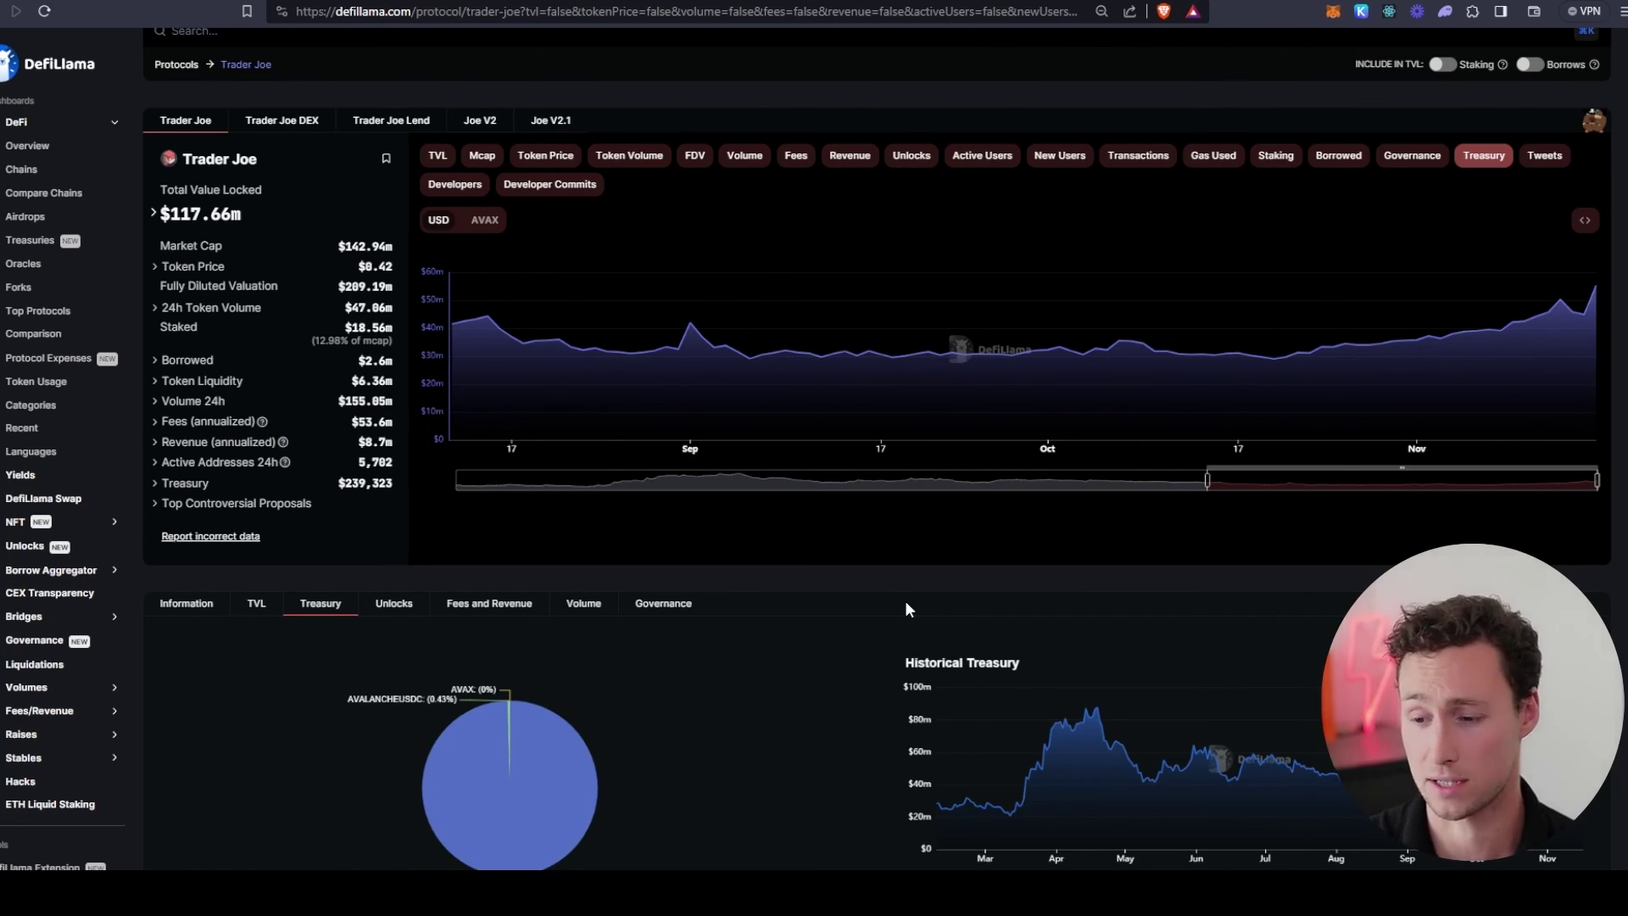
pyautogui.moveTo(449, 776)
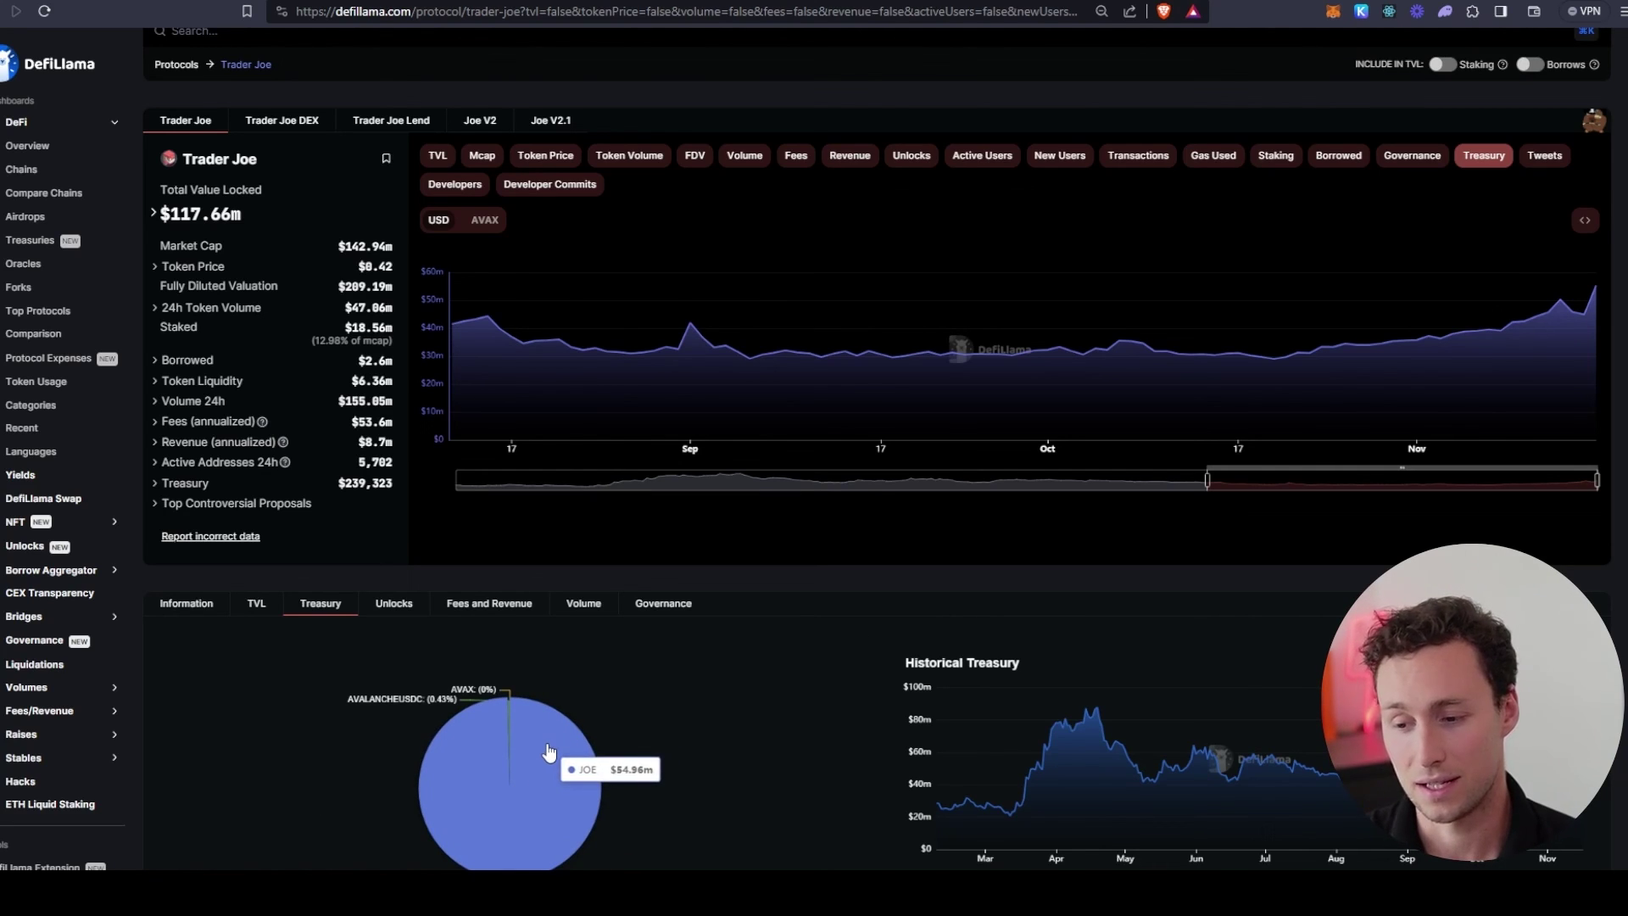
pyautogui.scroll(-1, 749, 674)
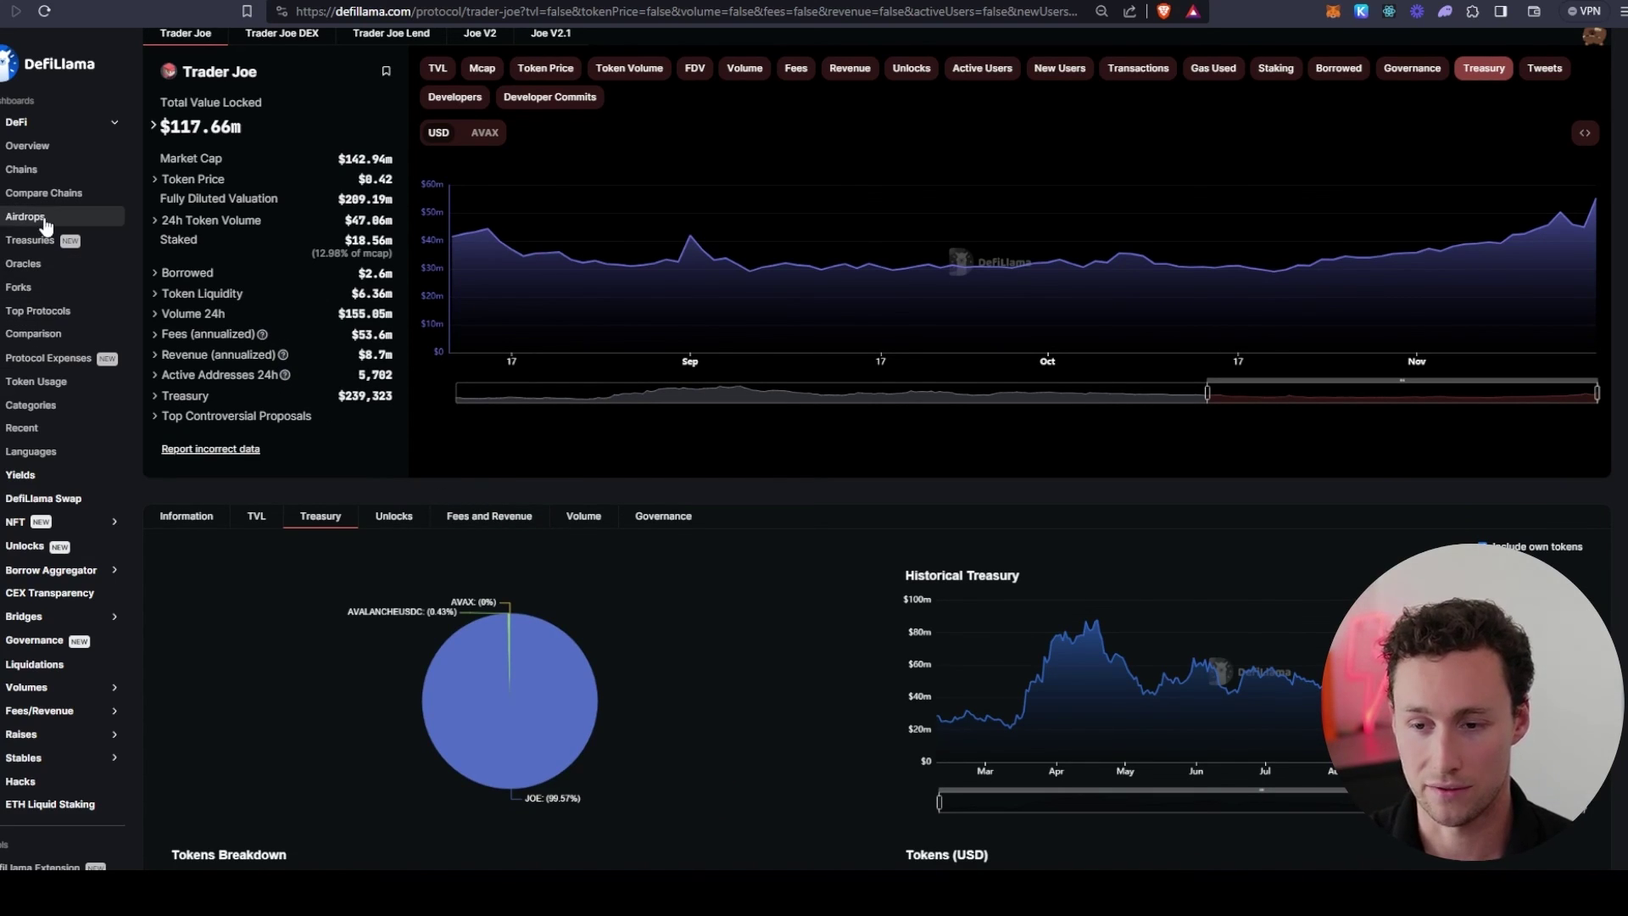
# Step: Open DefiLlama's Protocol Treasuries ranking and scan the list
pyautogui.click(40, 245)
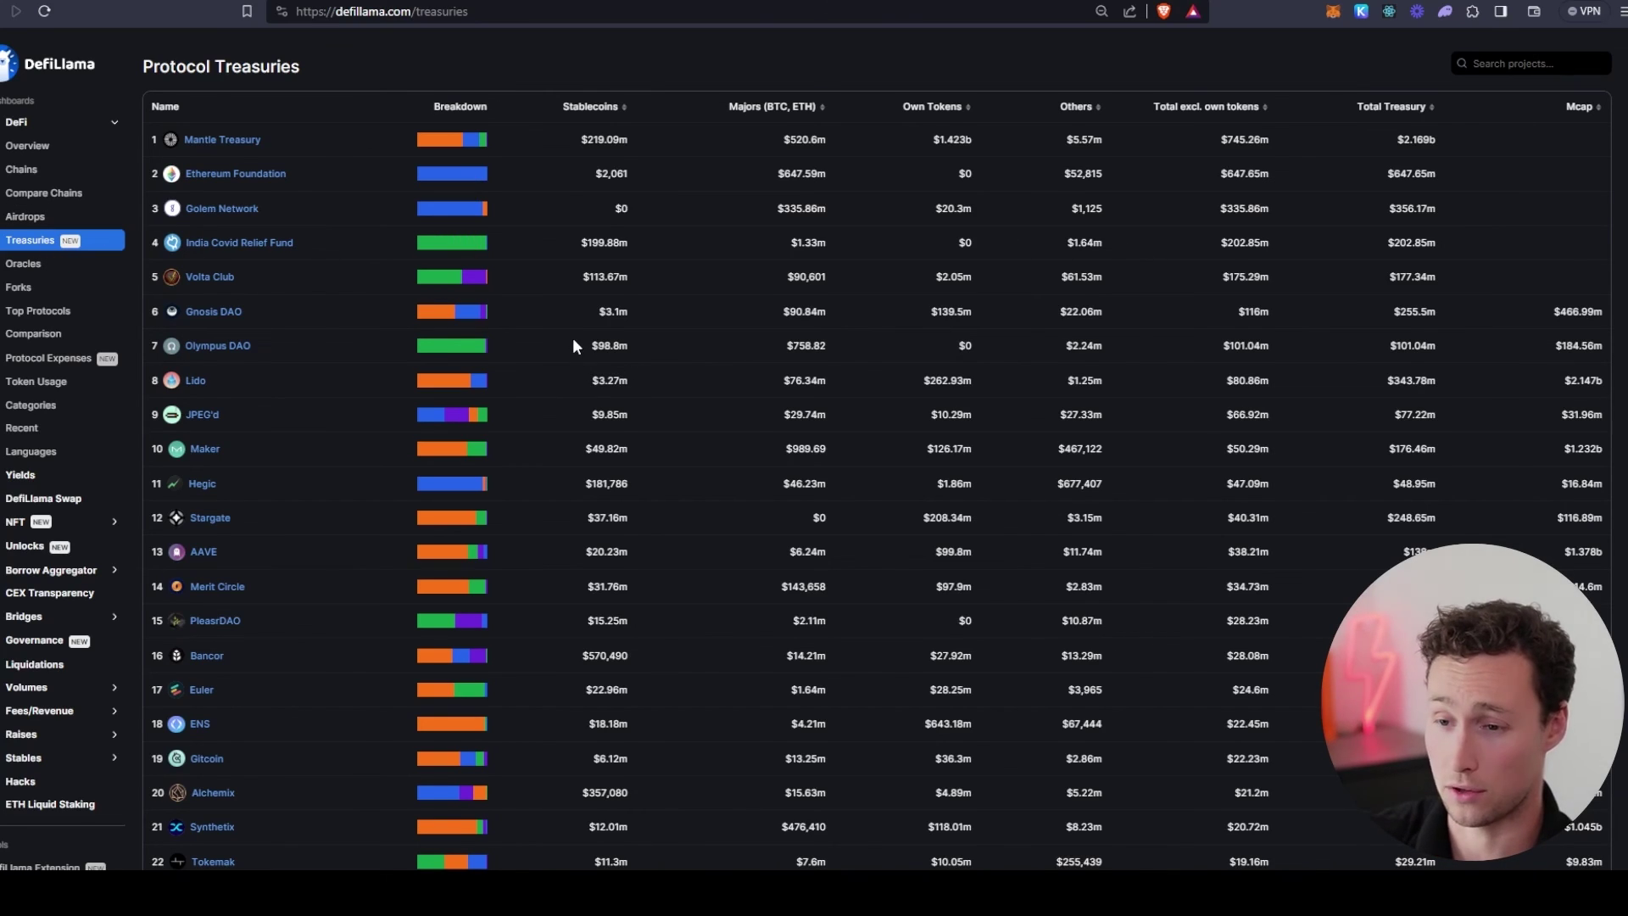
pyautogui.moveTo(430, 139)
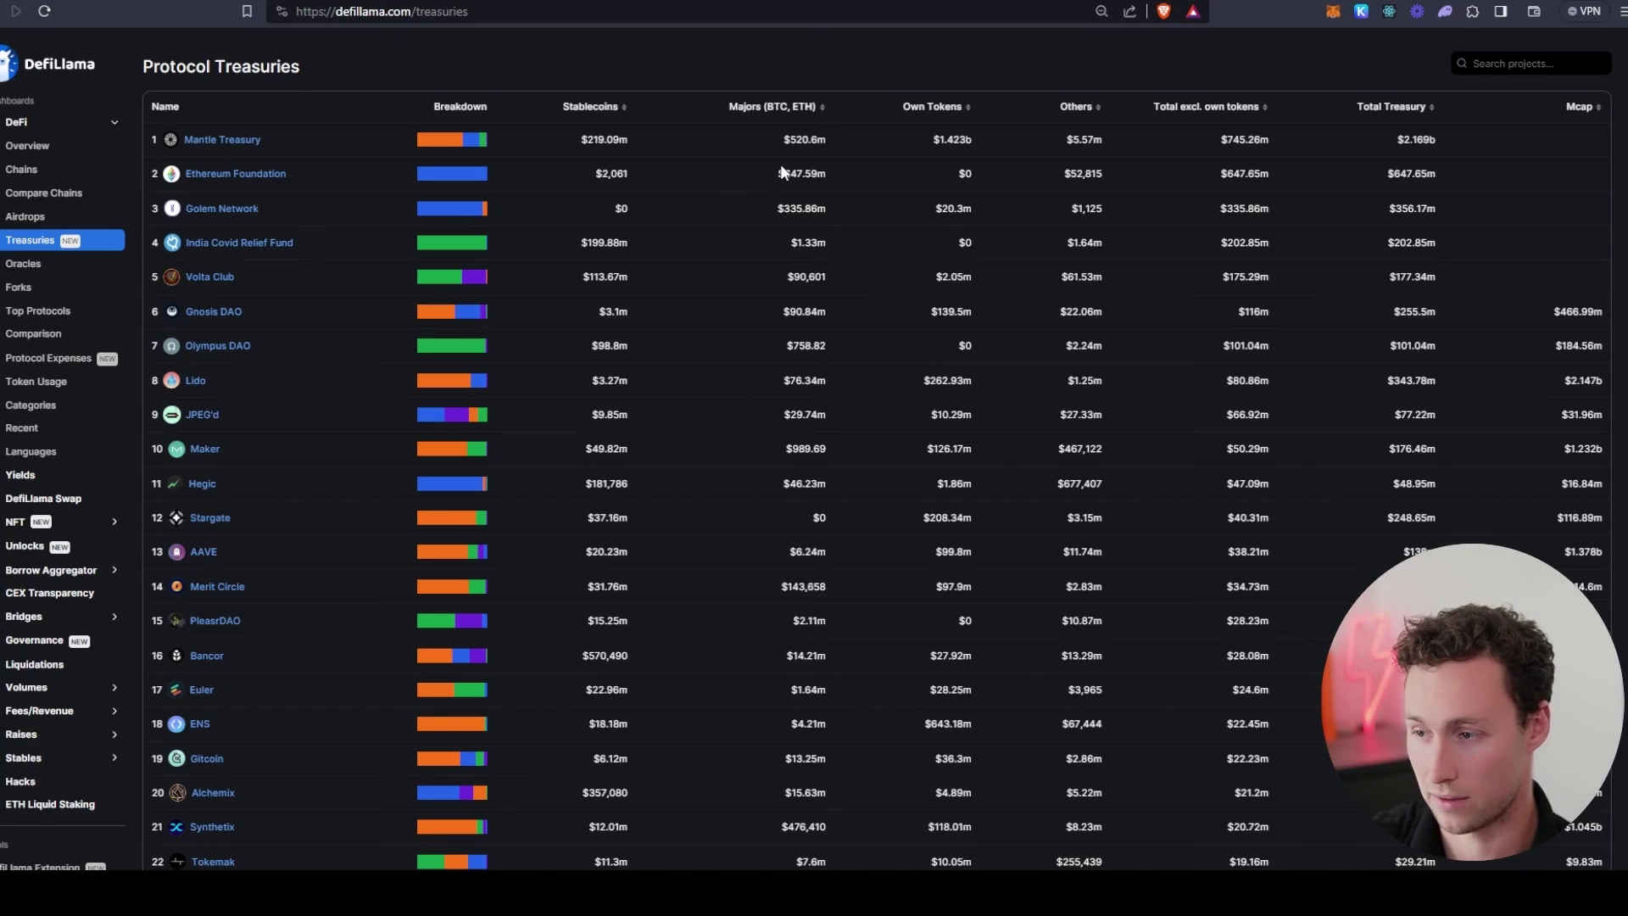
pyautogui.scroll(-1, 802, 187)
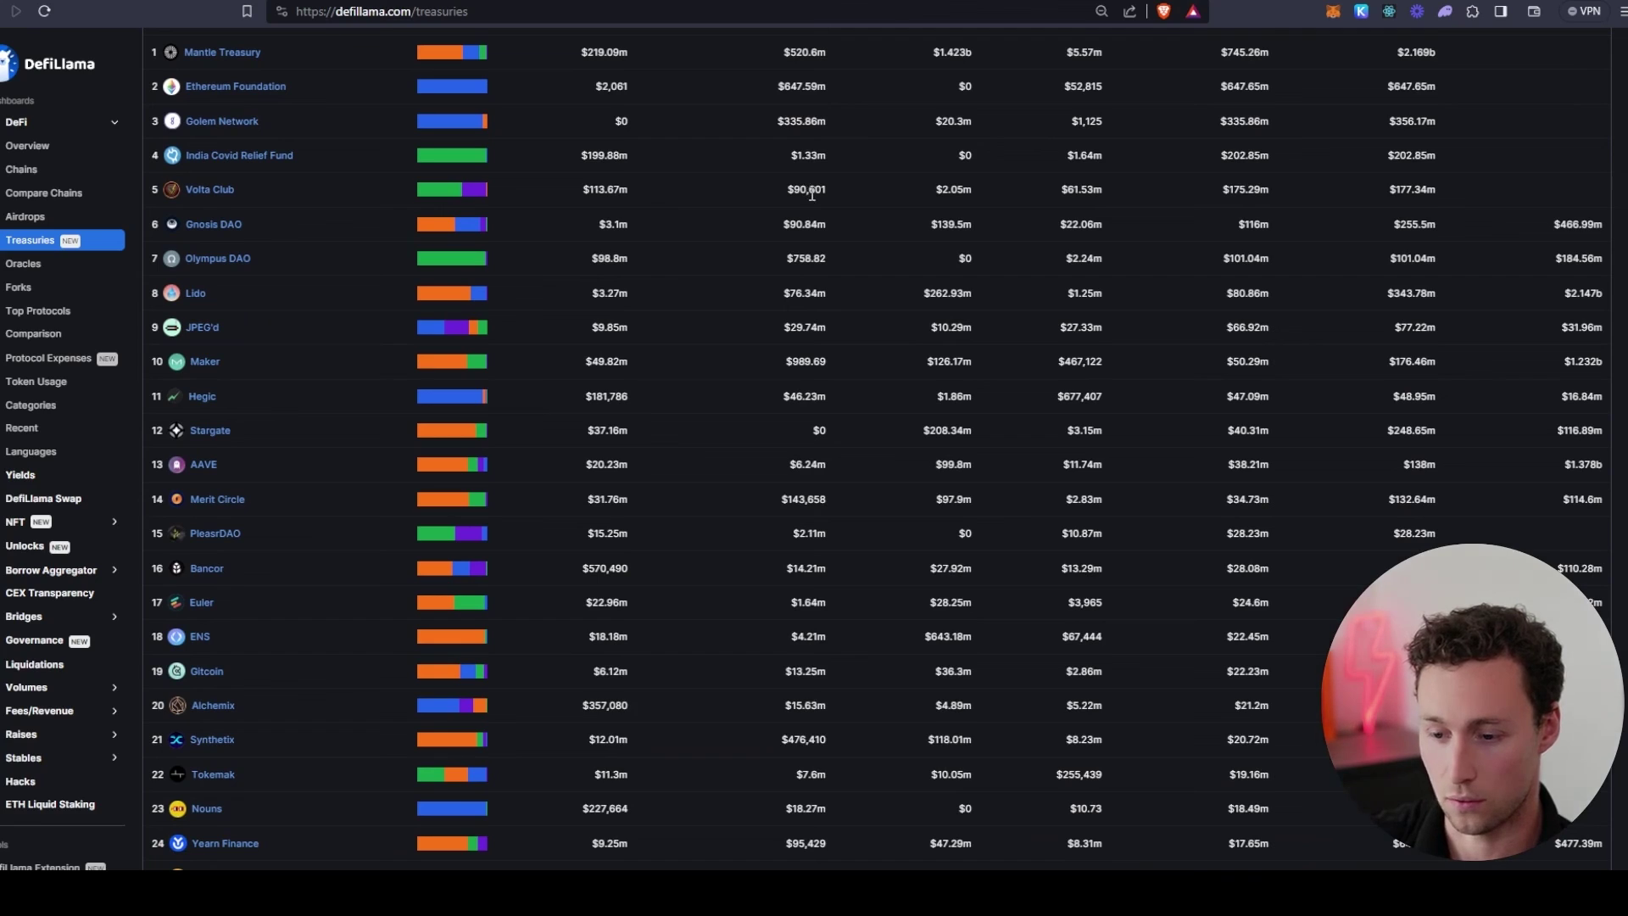
pyautogui.scroll(1, 814, 195)
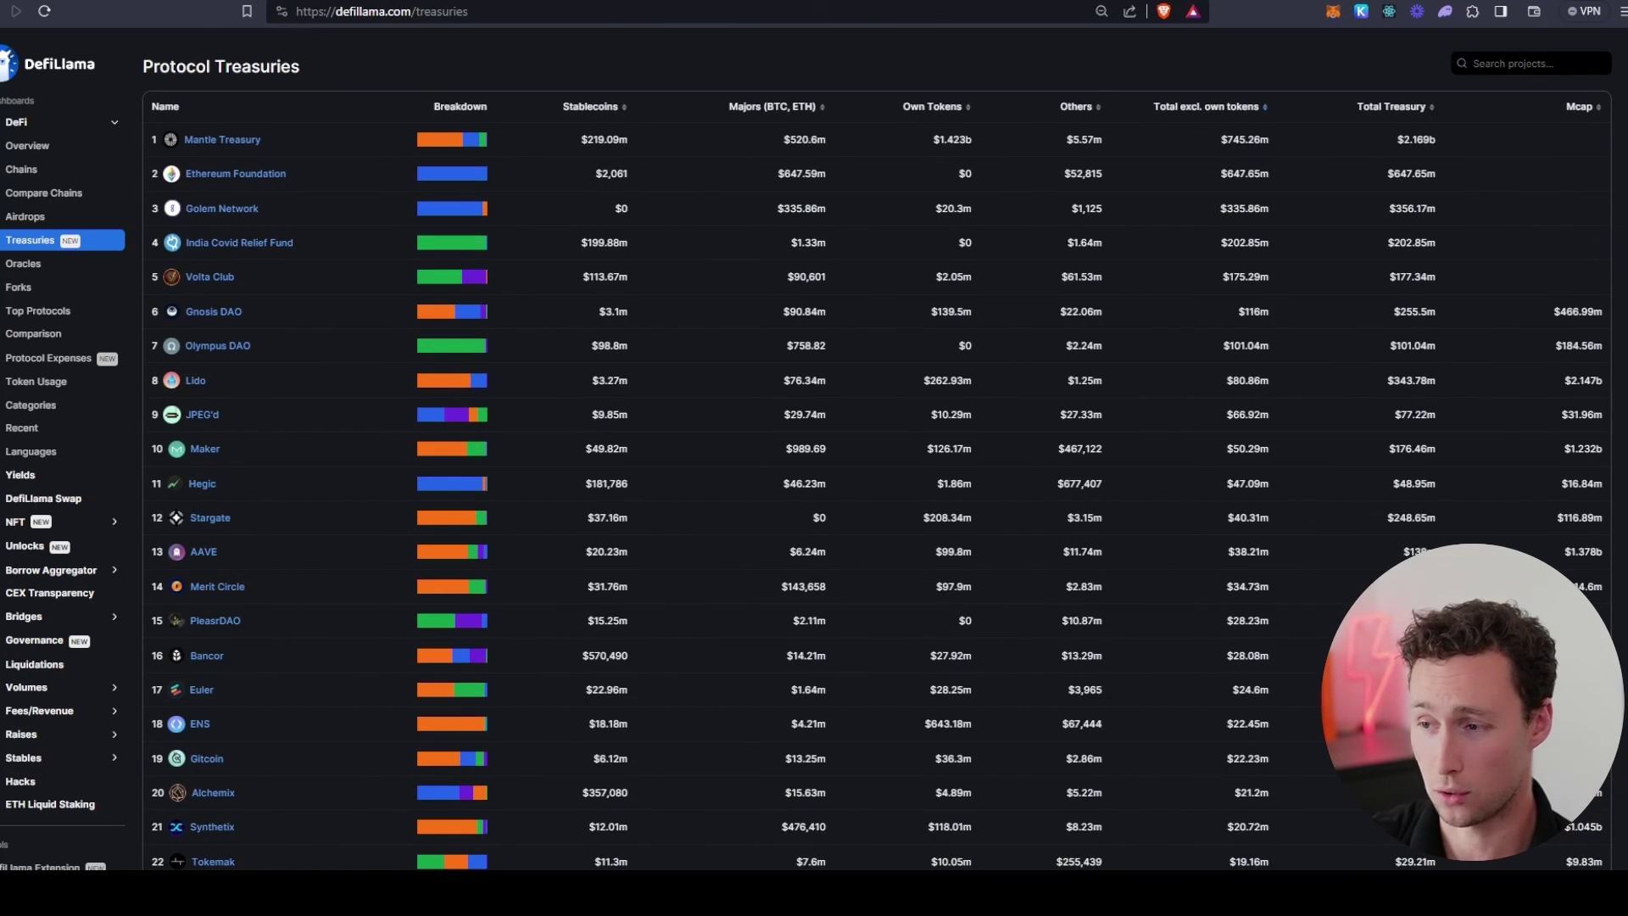
# Step: Sort treasuries by Total Treasury, largest first, so Arbitrum DAO and Uniswap lead
pyautogui.click(1398, 111)
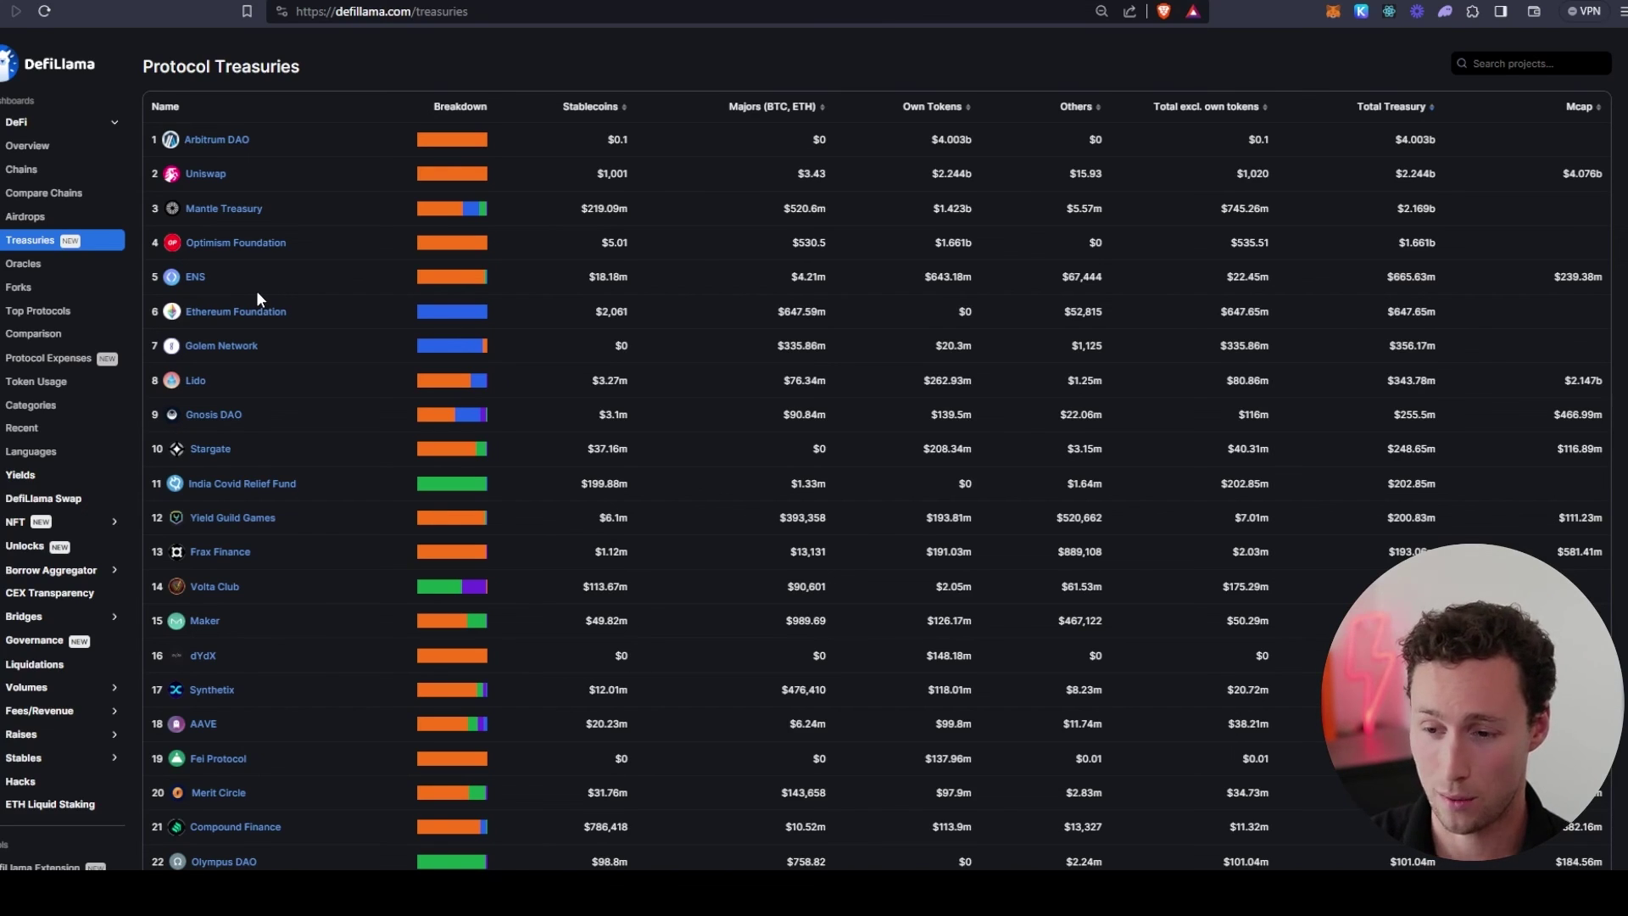
pyautogui.moveTo(382, 344)
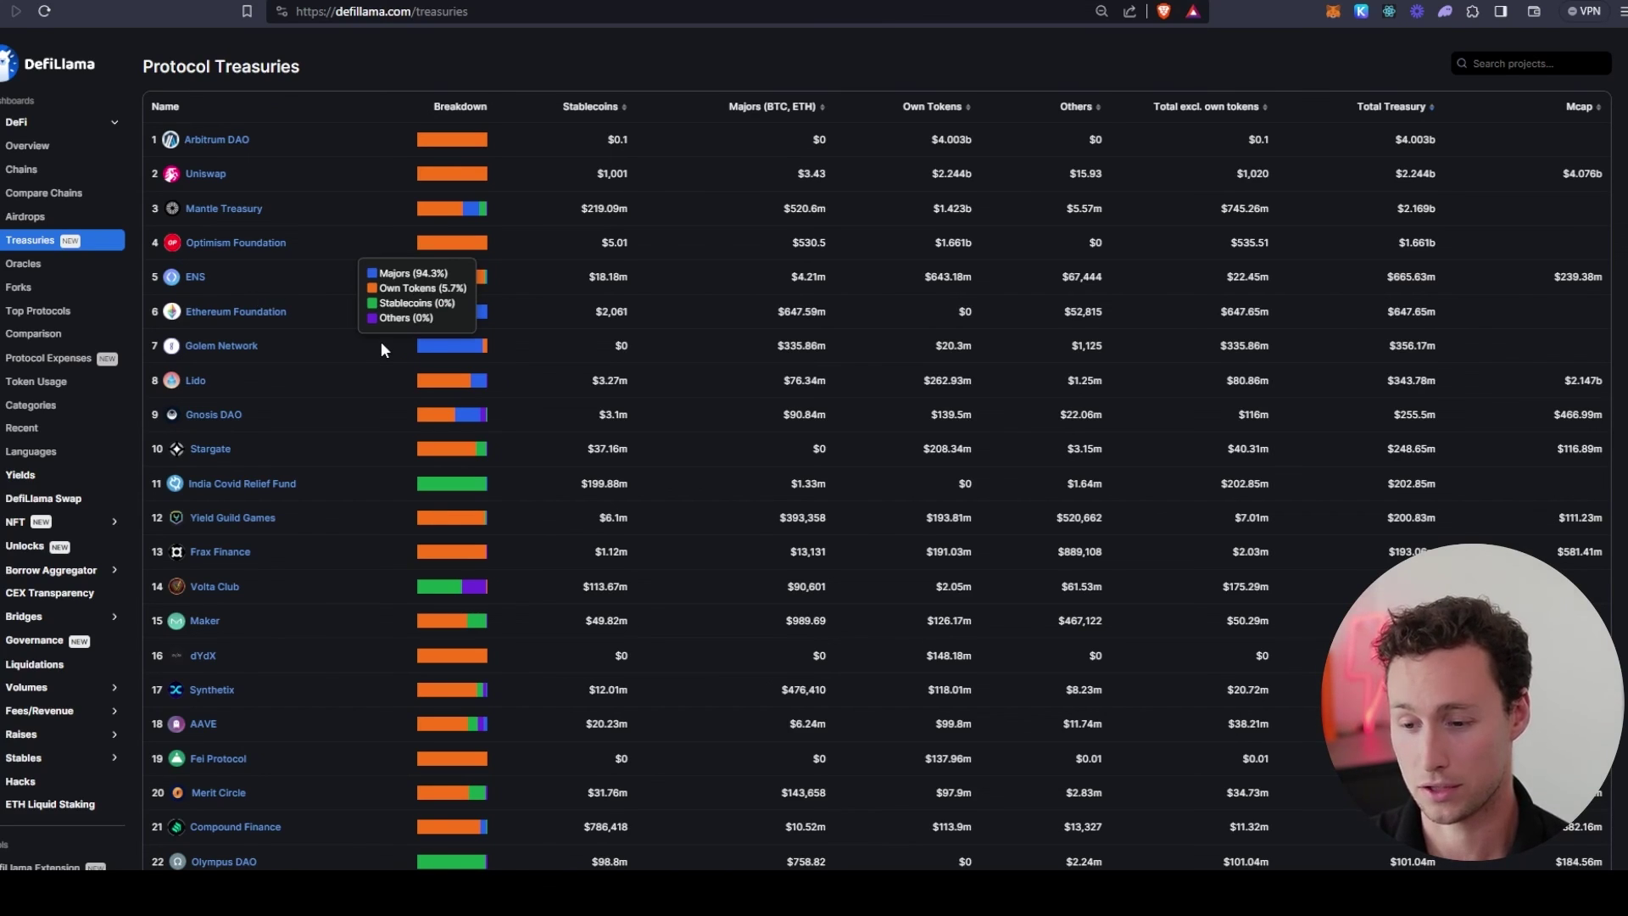
pyautogui.scroll(-5, 303, 407)
pyautogui.scroll(5, 314, 394)
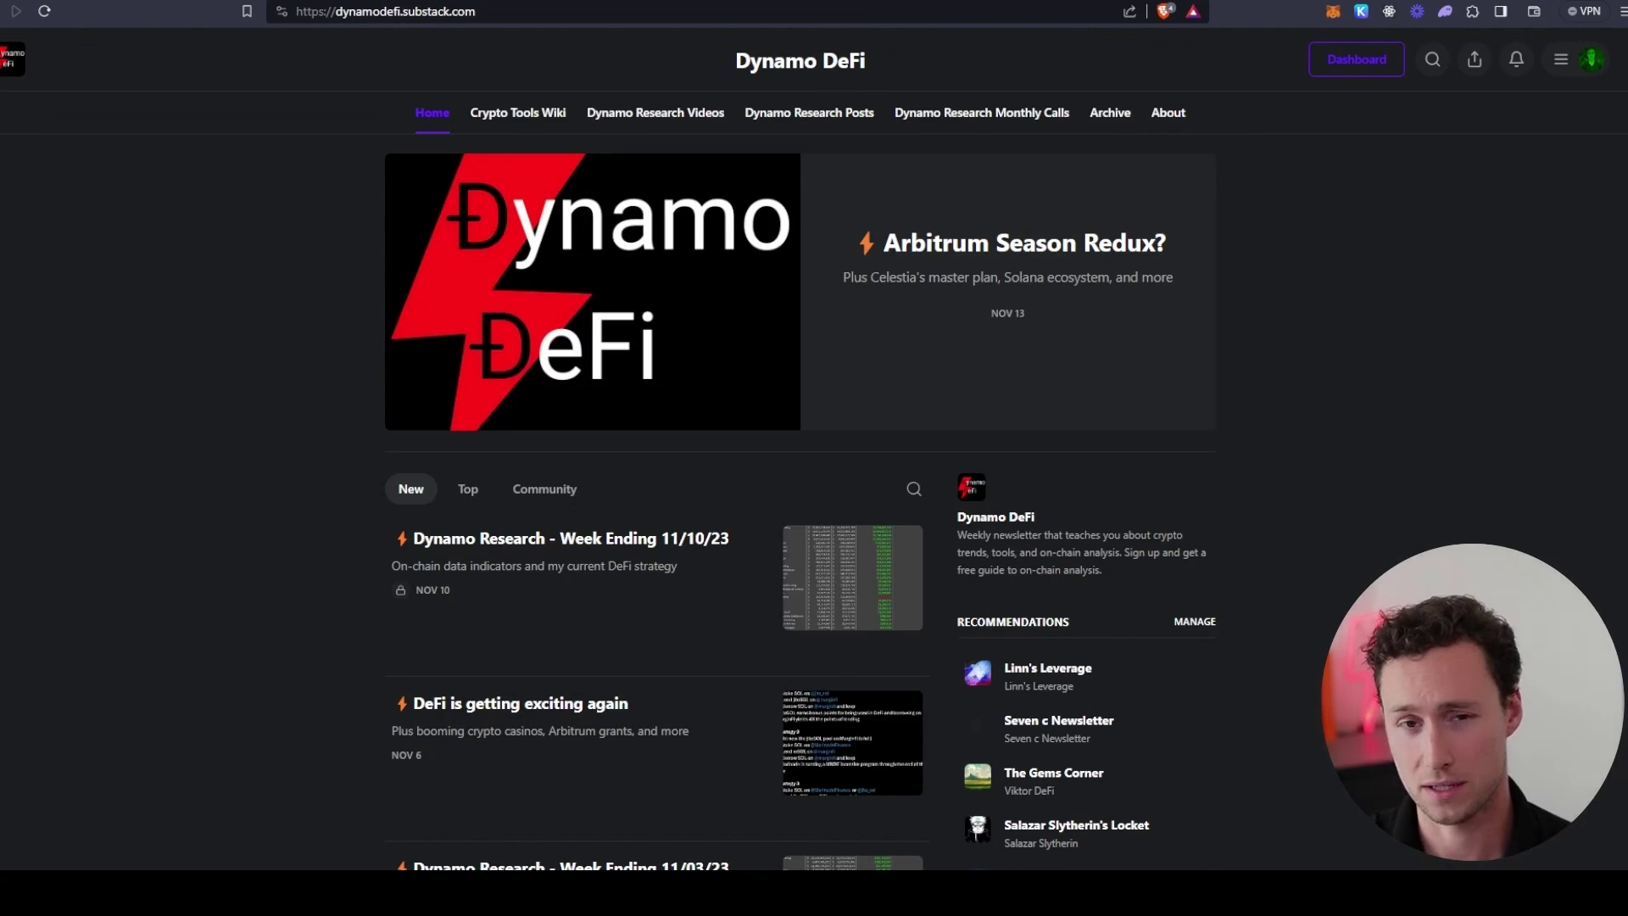
# Step: Skim the 'Arbitrum Season Redux?' post, return to its top, and select the newsletter's domain
pyautogui.click(1142, 243)
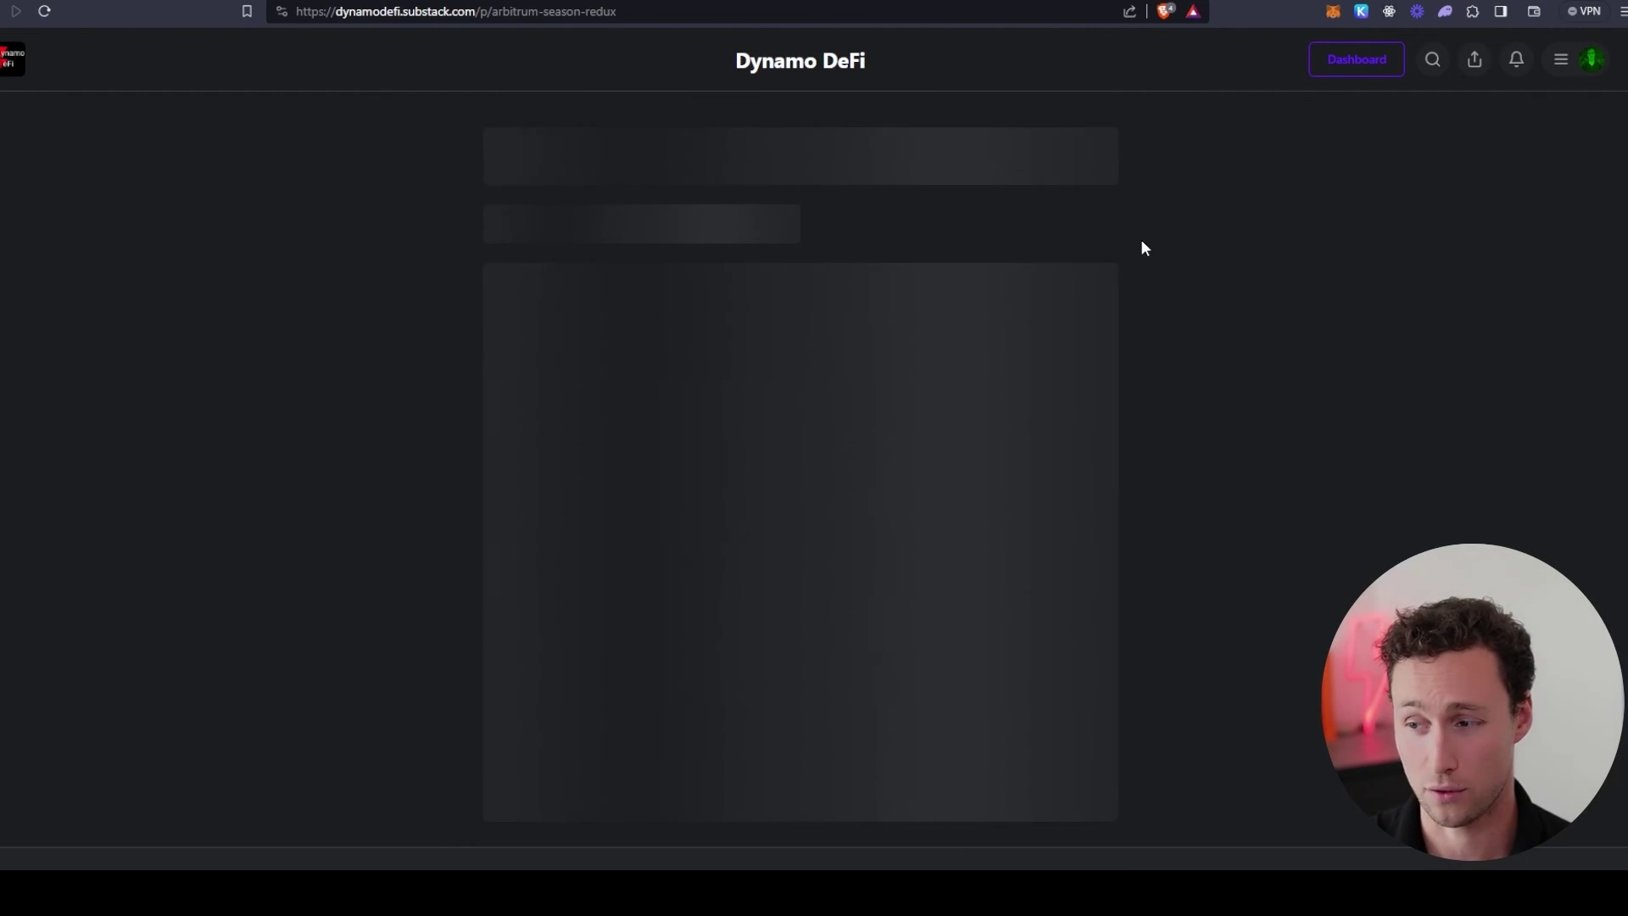
pyautogui.scroll(-20, 801, 474)
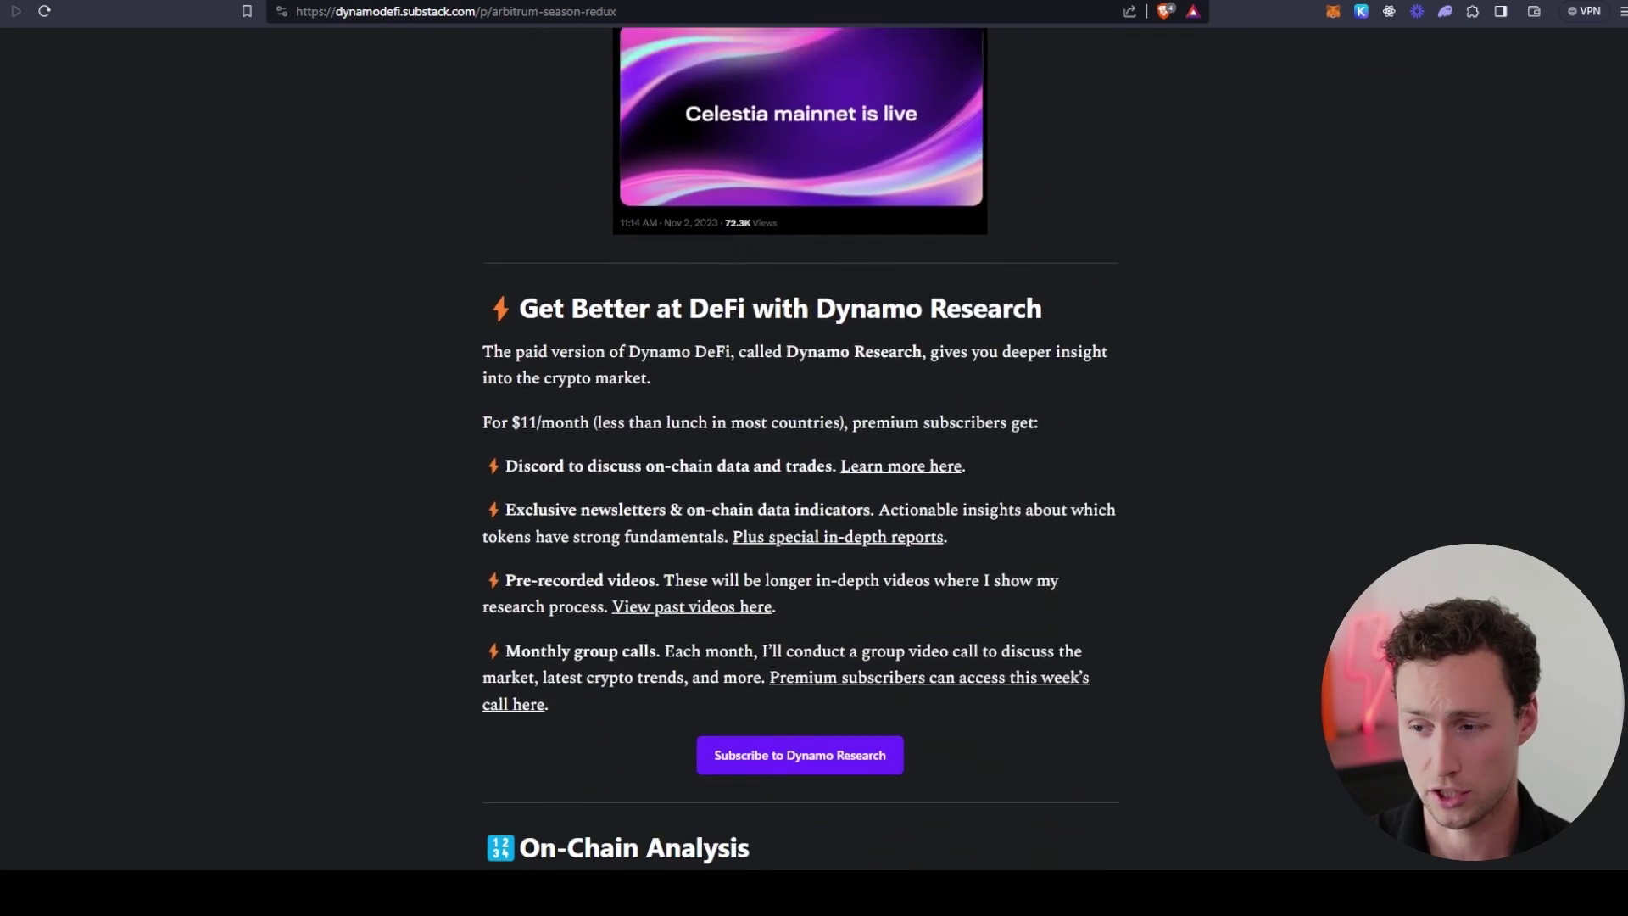
pyautogui.scroll(-2, 800, 449)
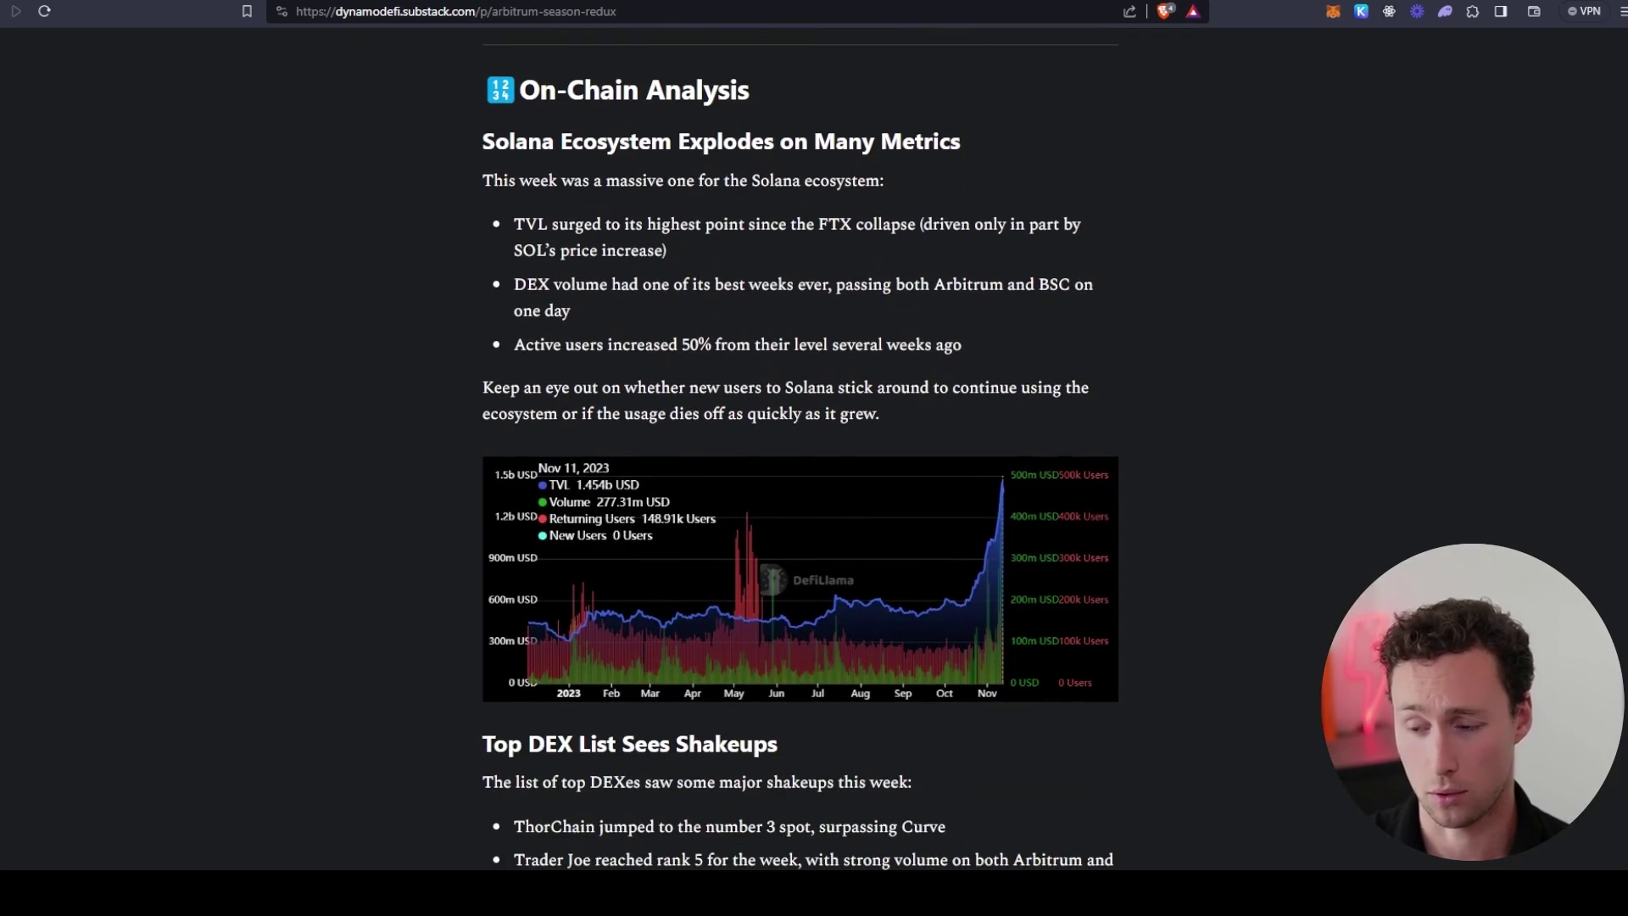
pyautogui.scroll(-10, 800, 449)
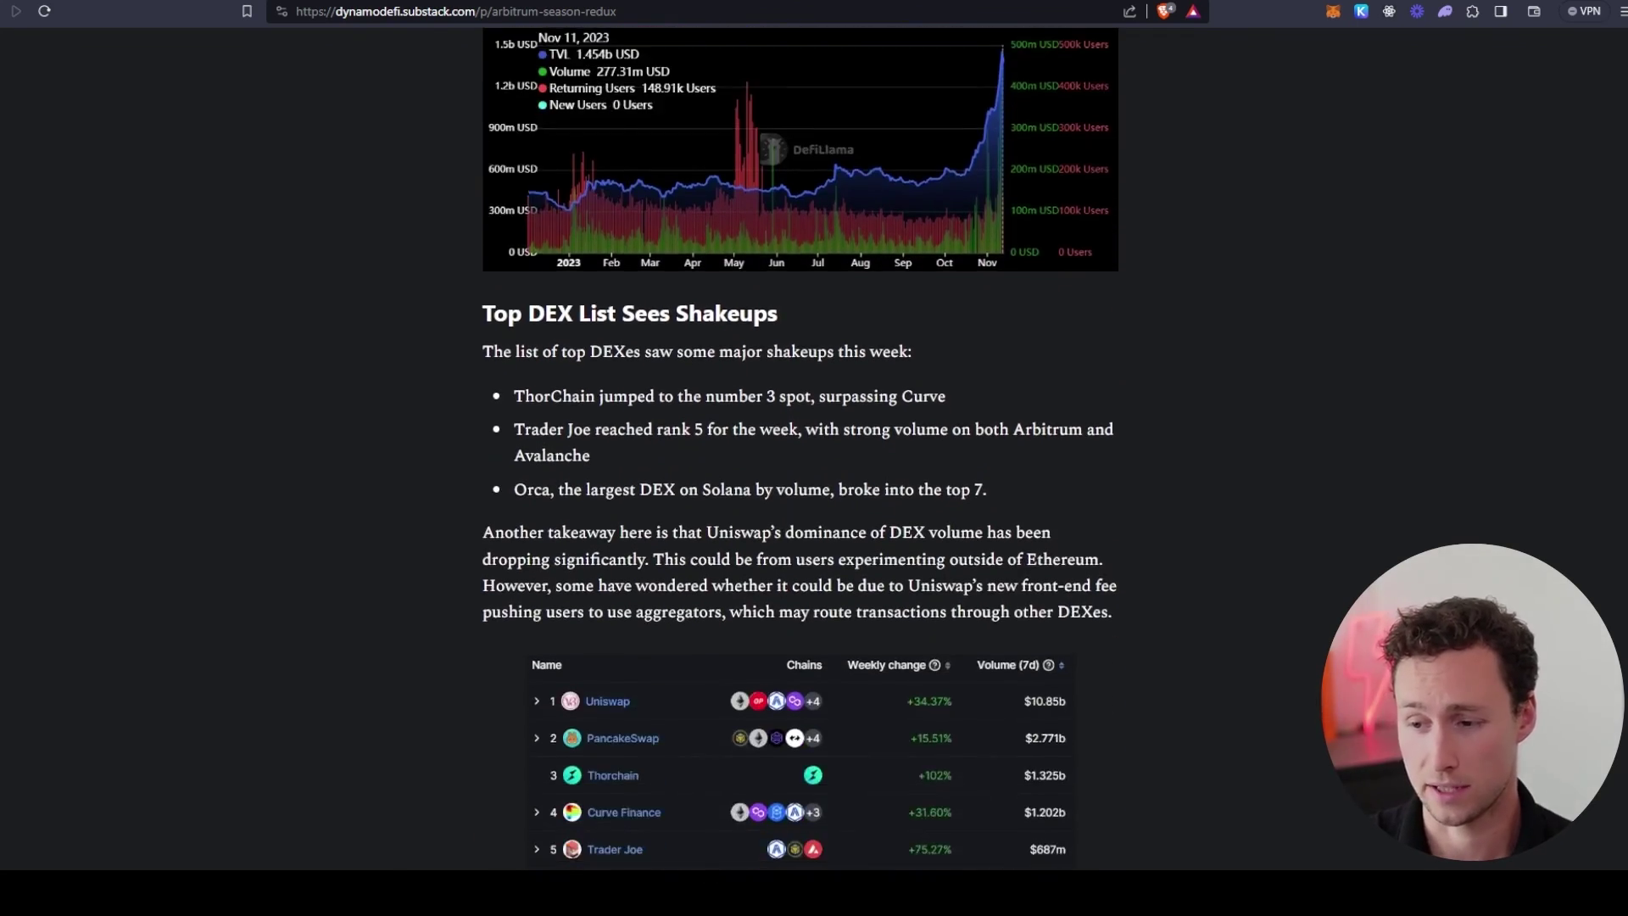
pyautogui.press('Home')
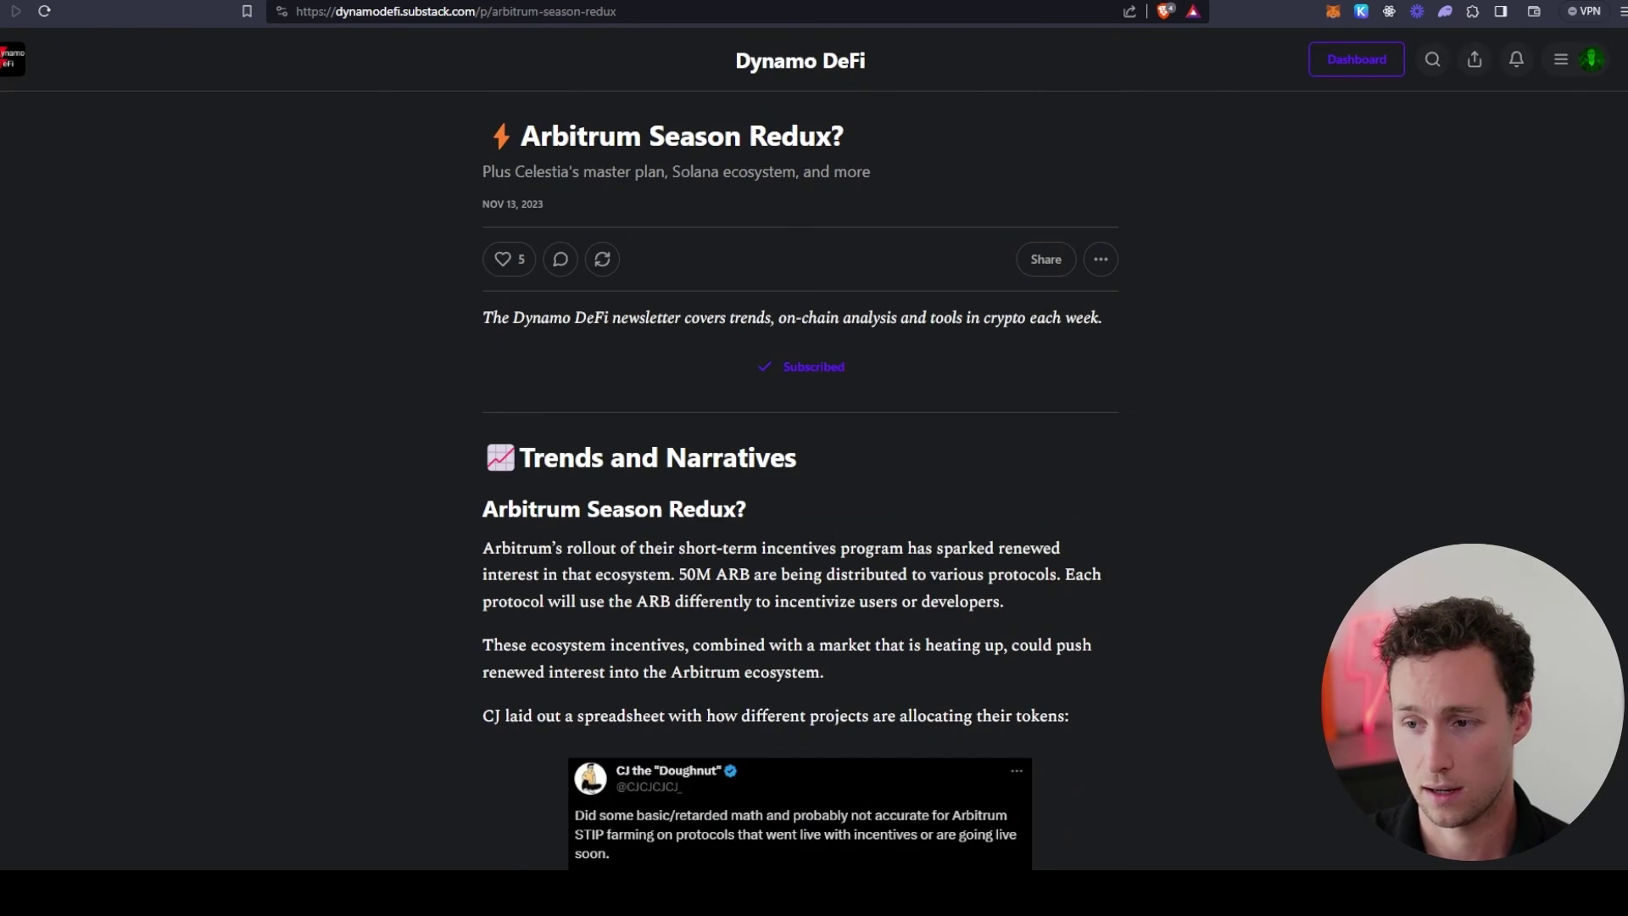
pyautogui.moveTo(378, 11); pyautogui.dragTo(435, 19)
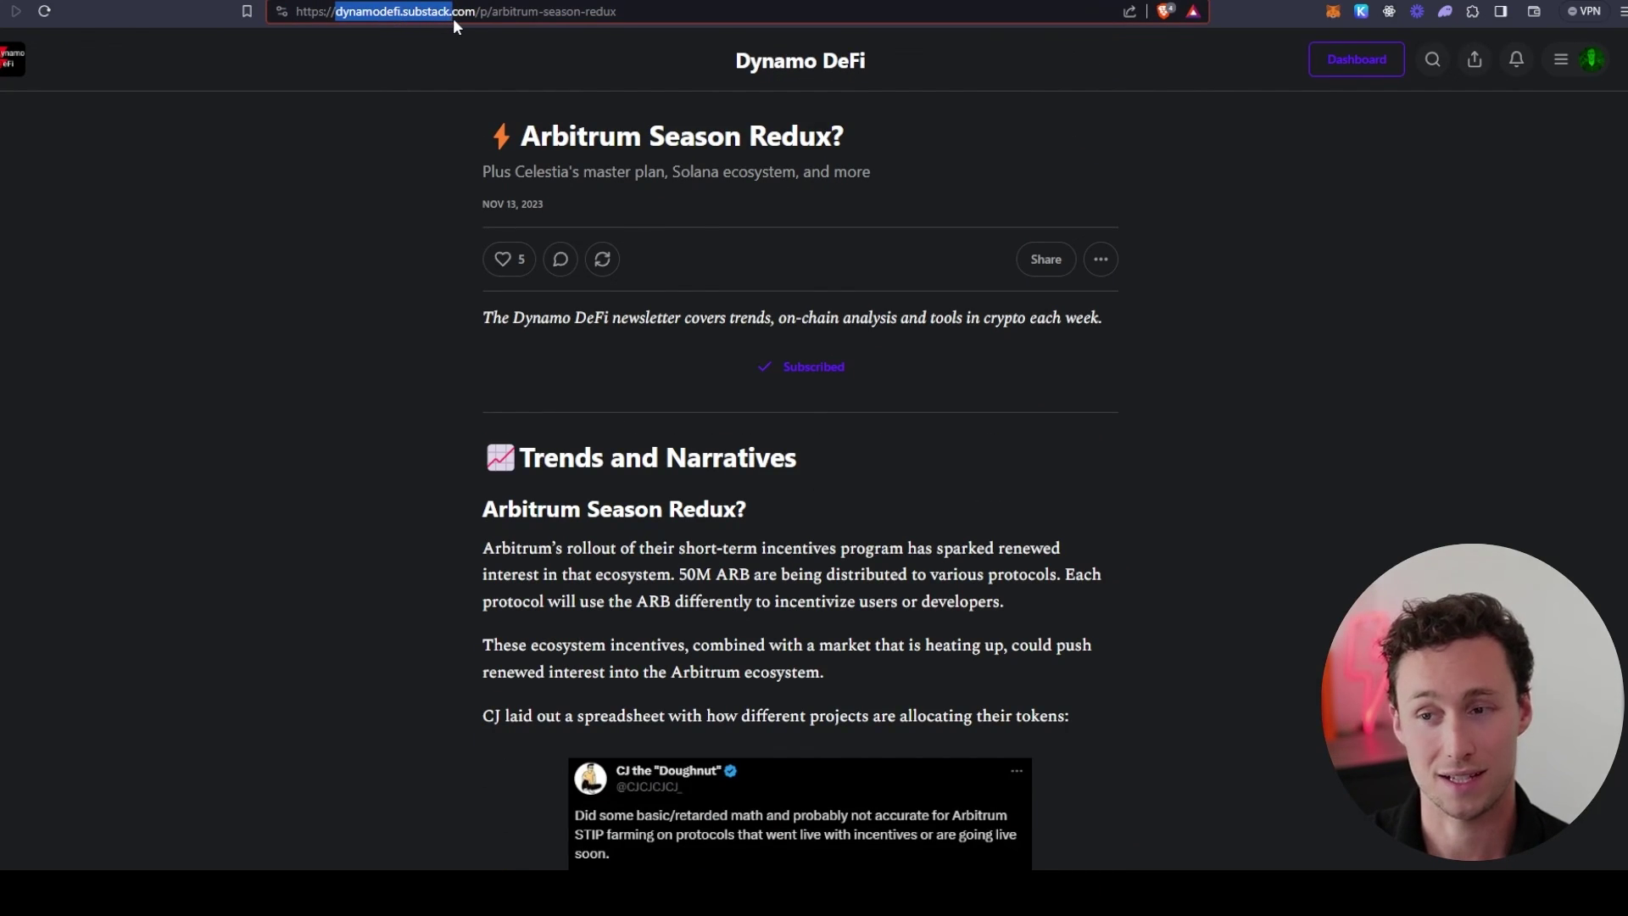